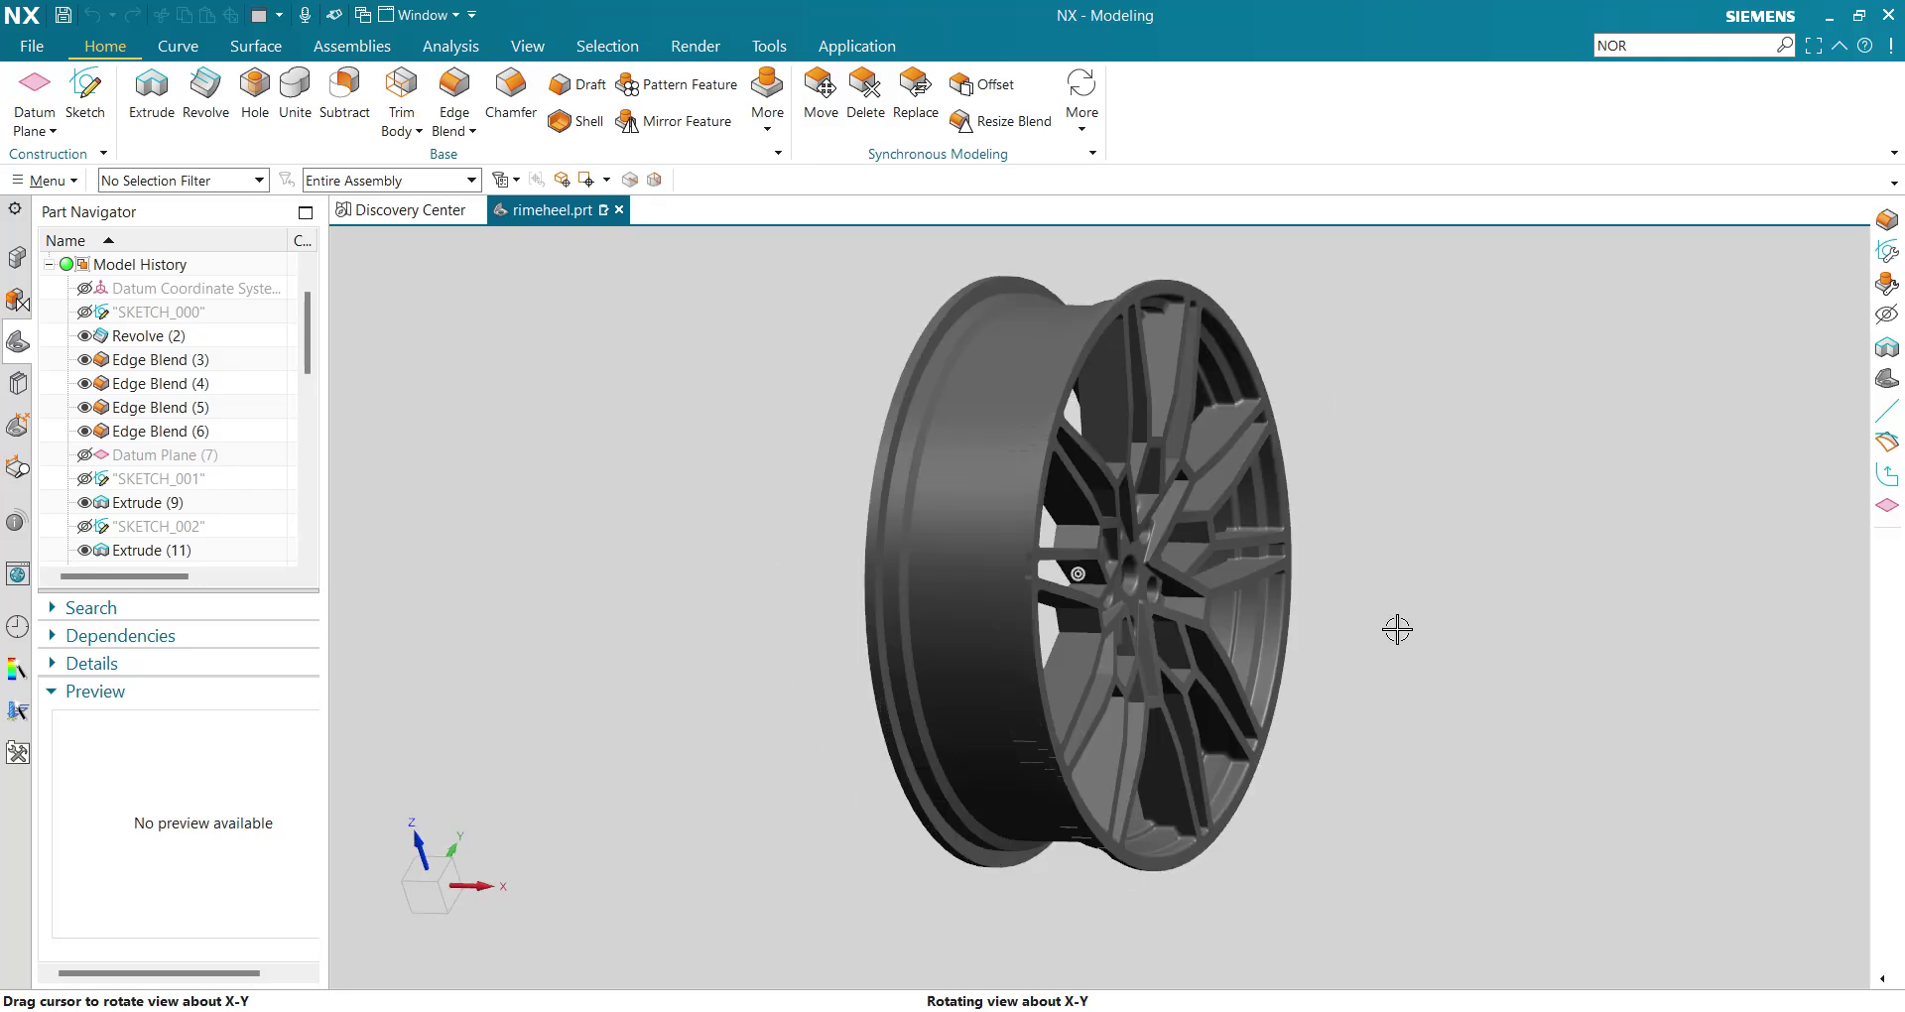
# Orbit the wheel rim model to inspect its spoke face and outer barrel from several angles.
pyautogui.moveTo(1190, 616); pyautogui.dragTo(992, 645, button='middle')
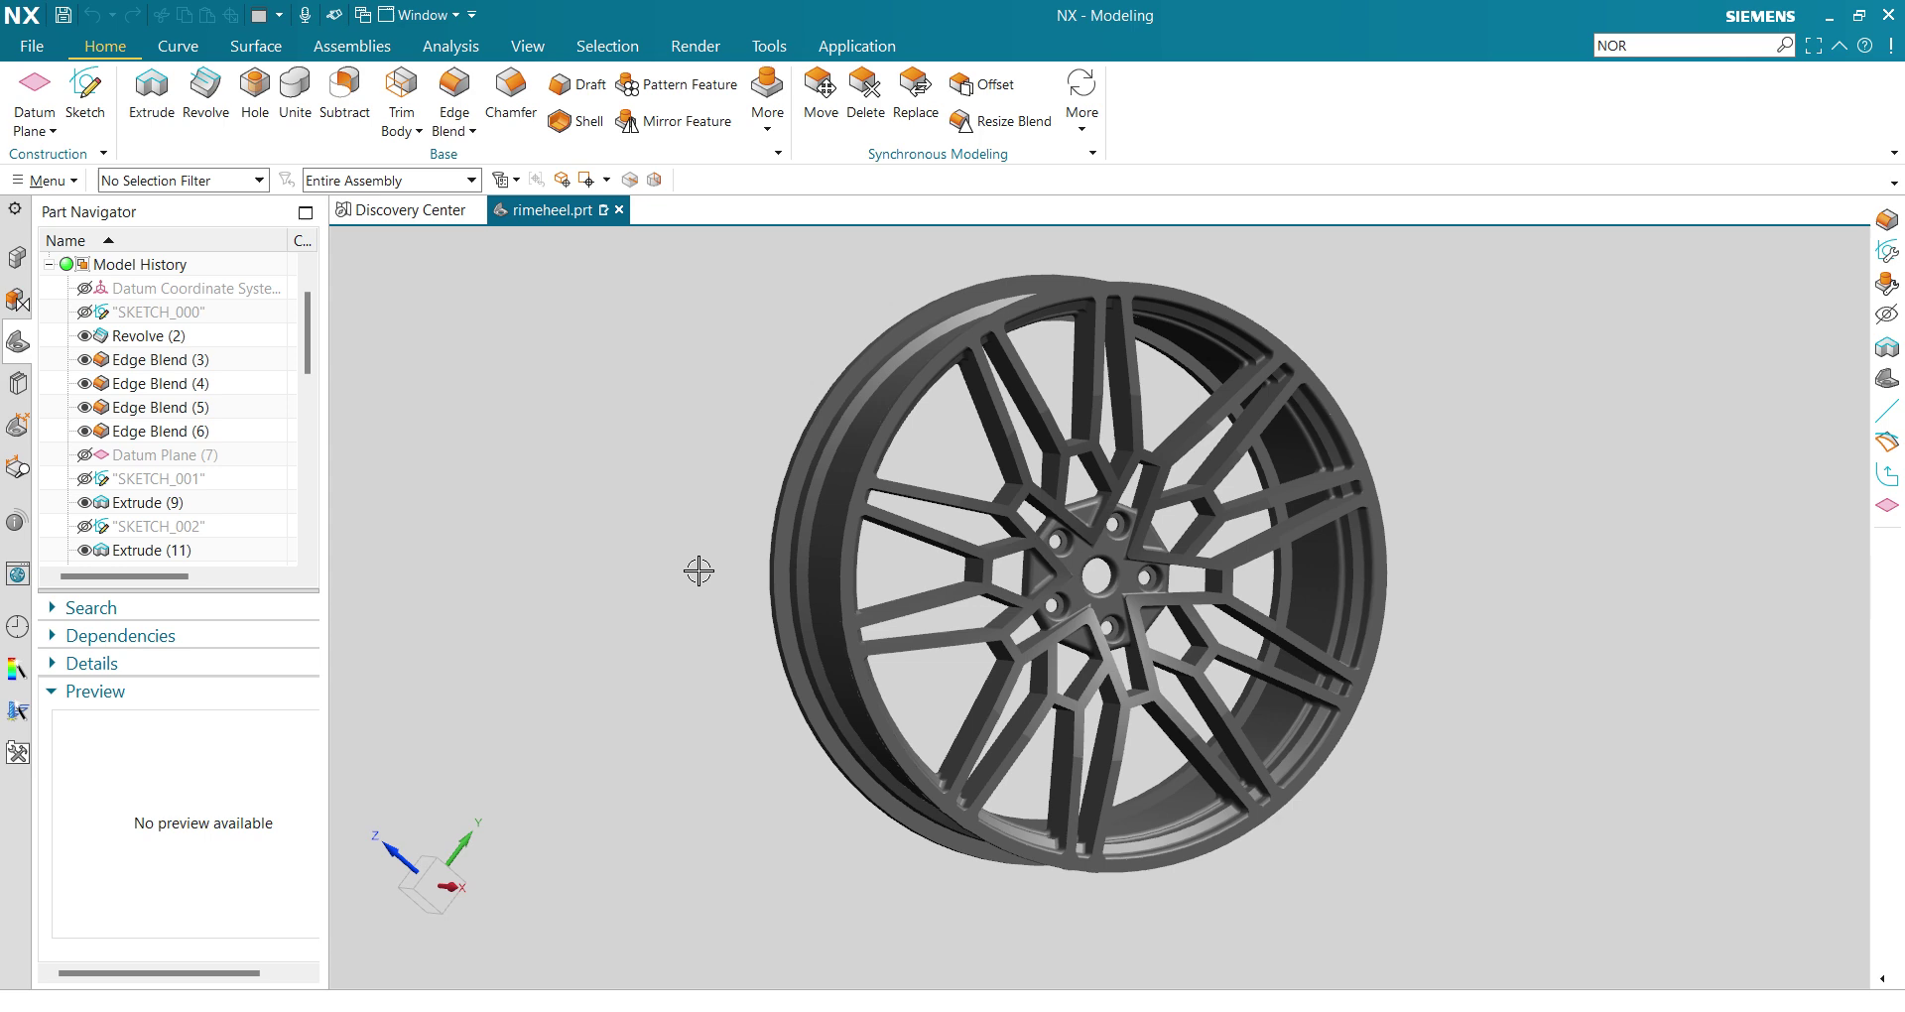
pyautogui.moveTo(697, 567)
pyautogui.mouseDown(button='middle')
pyautogui.moveTo(753, 590)
pyautogui.moveTo(727, 585)
pyautogui.mouseUp(button='middle')
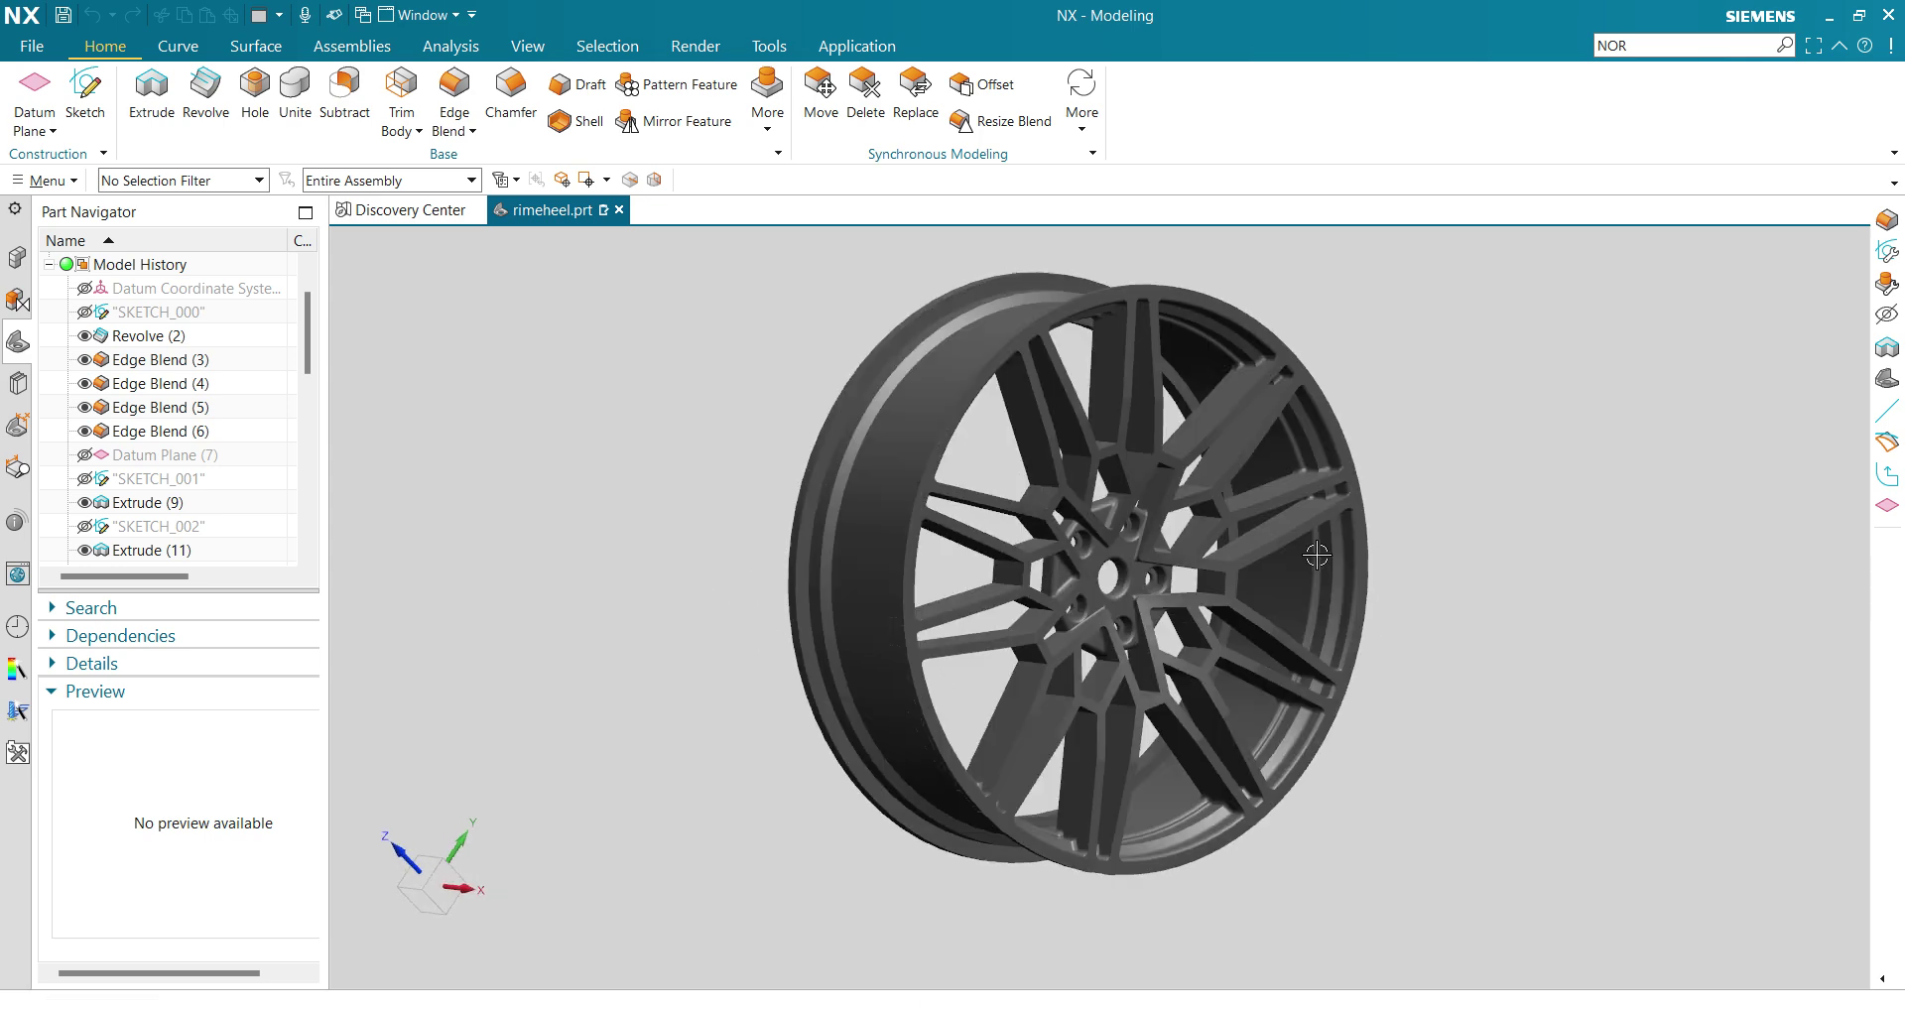
pyautogui.moveTo(1442, 480)
pyautogui.mouseDown(button='middle')
pyautogui.moveTo(1427, 509)
pyautogui.moveTo(1365, 519)
pyautogui.moveTo(1343, 497)
pyautogui.moveTo(1428, 480)
pyautogui.mouseUp(button='middle')
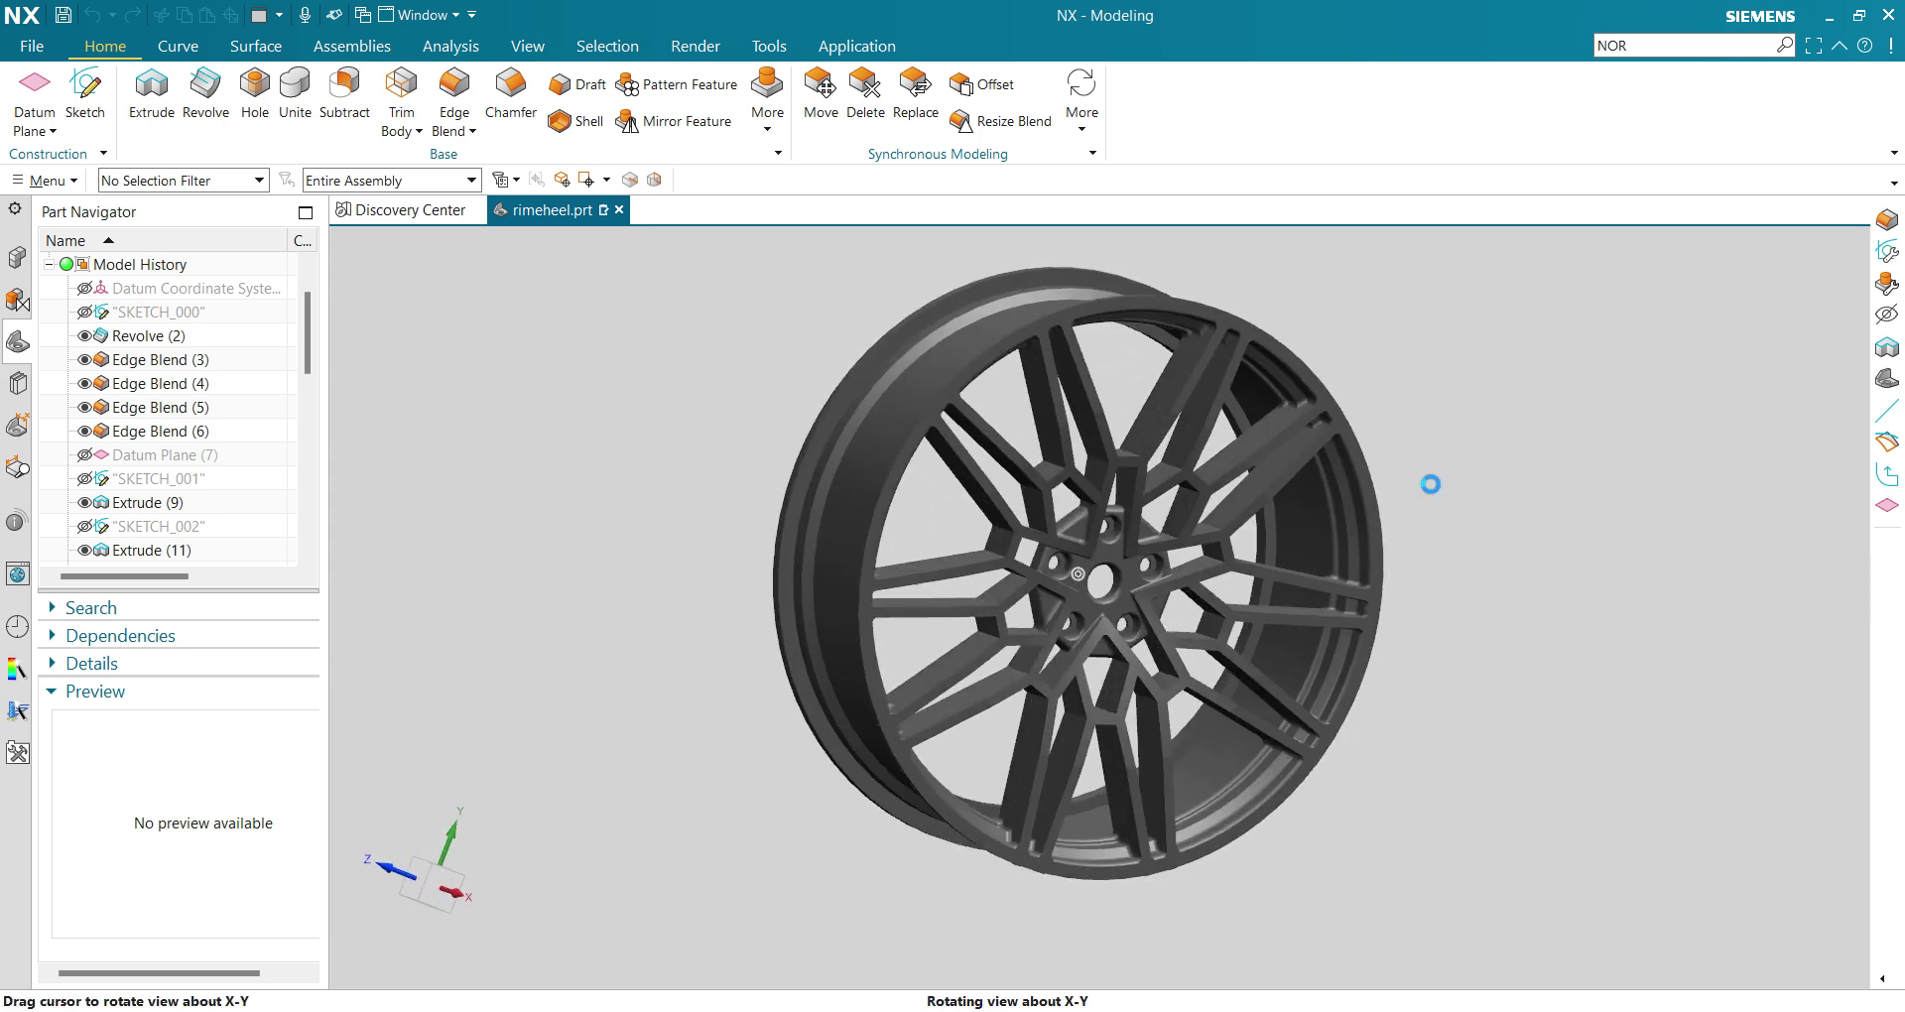
pyautogui.moveTo(1187, 567); pyautogui.dragTo(961, 625, button='middle')
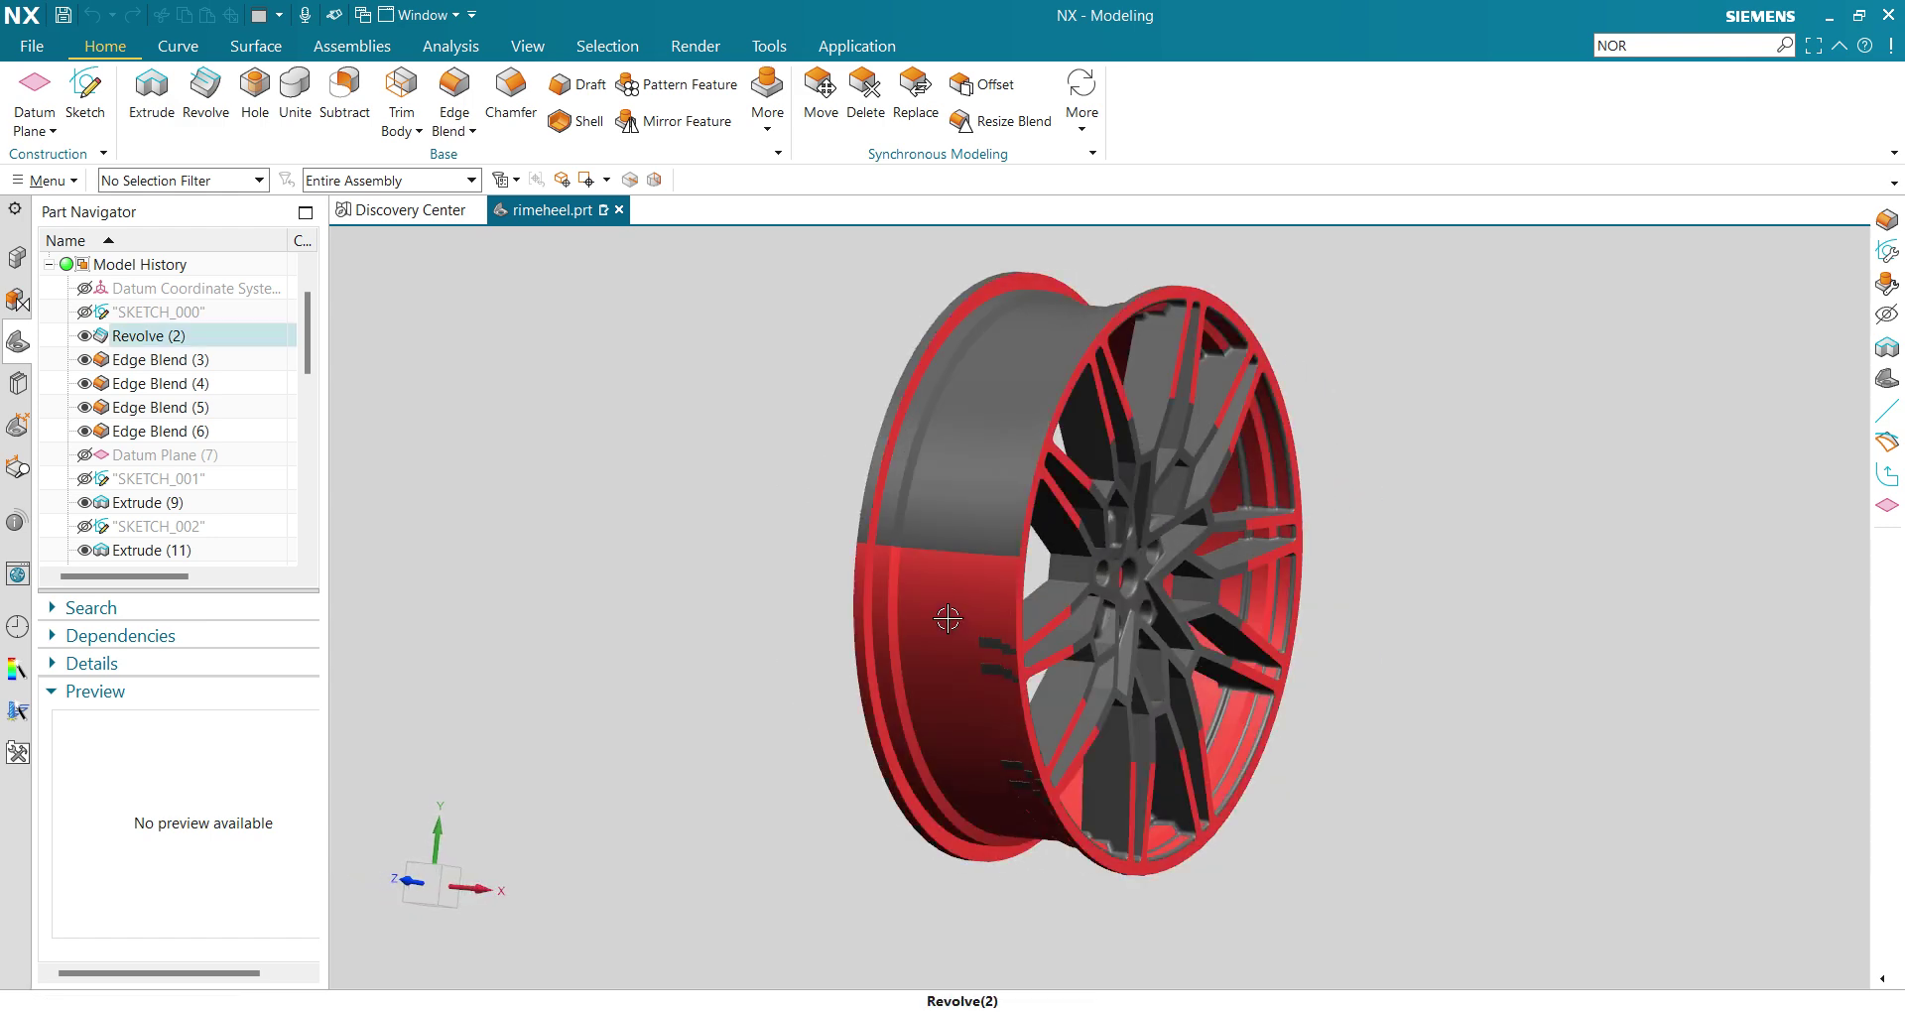
pyautogui.moveTo(837, 629); pyautogui.dragTo(800, 638, button='middle')
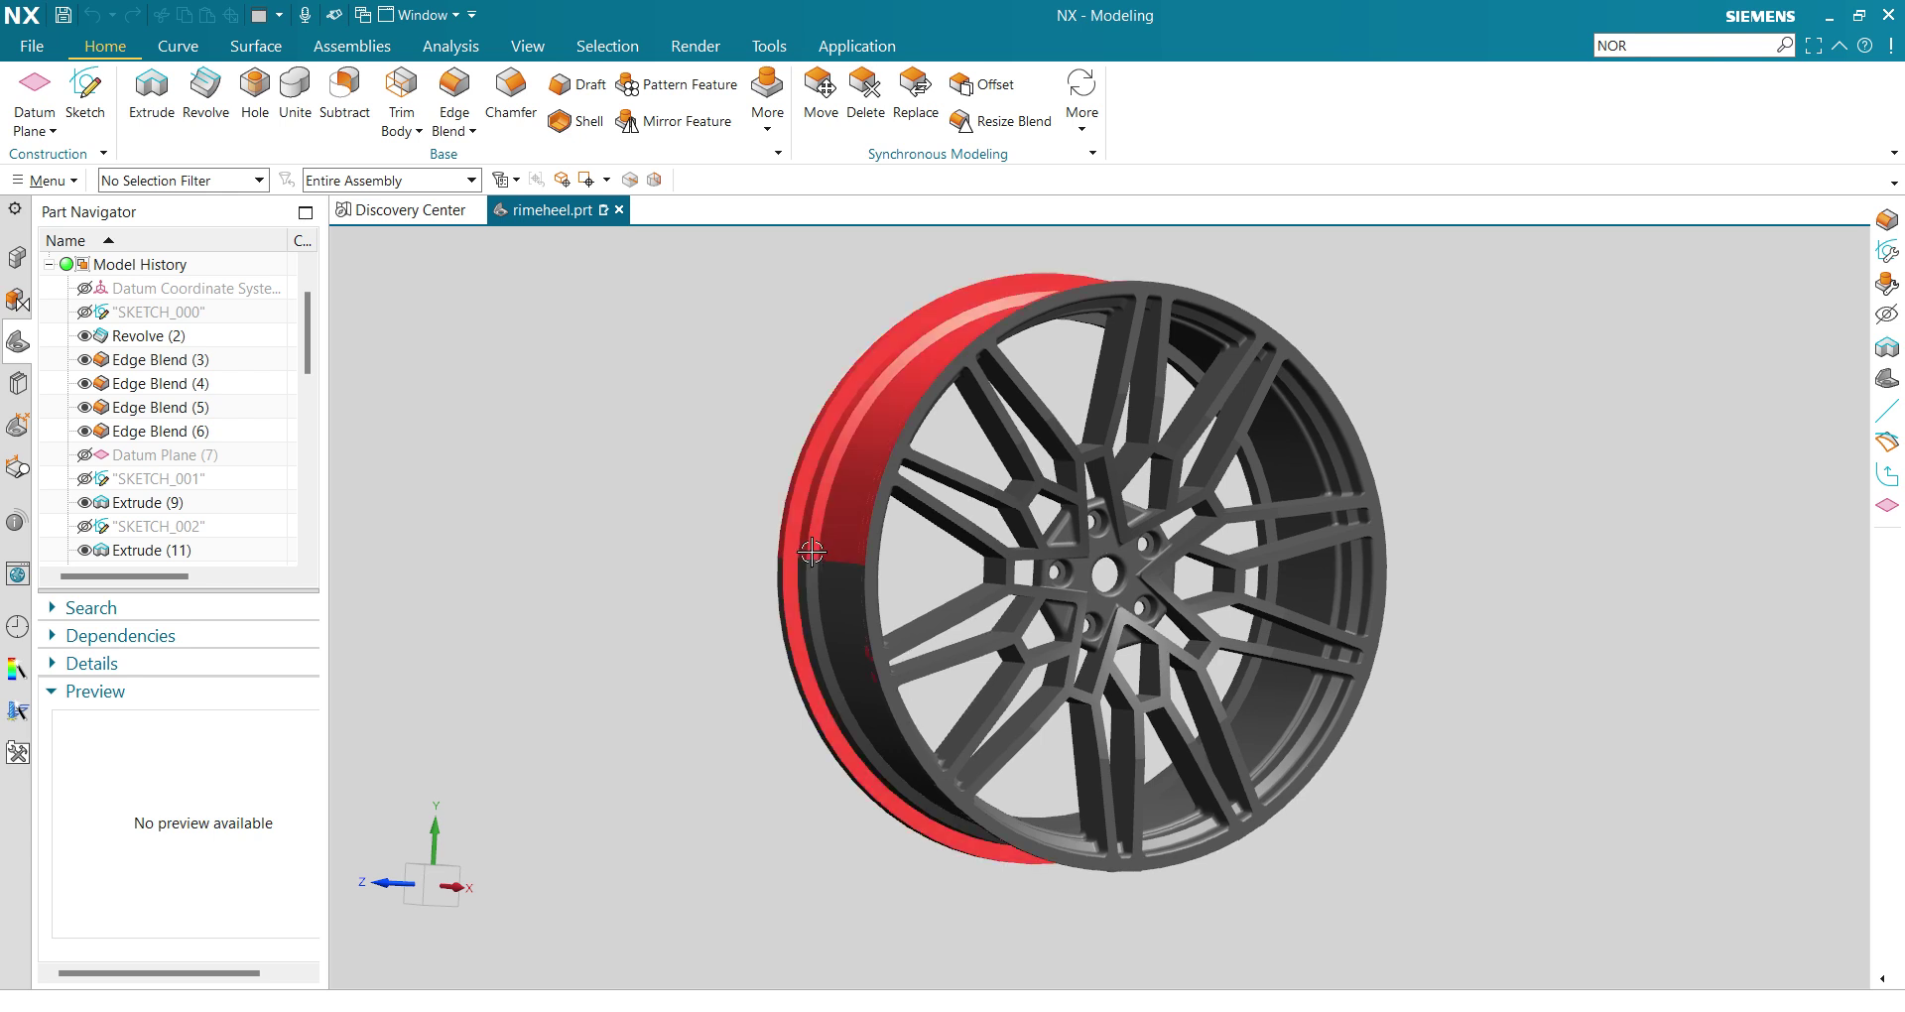
pyautogui.moveTo(794, 593); pyautogui.dragTo(832, 577, button='middle')
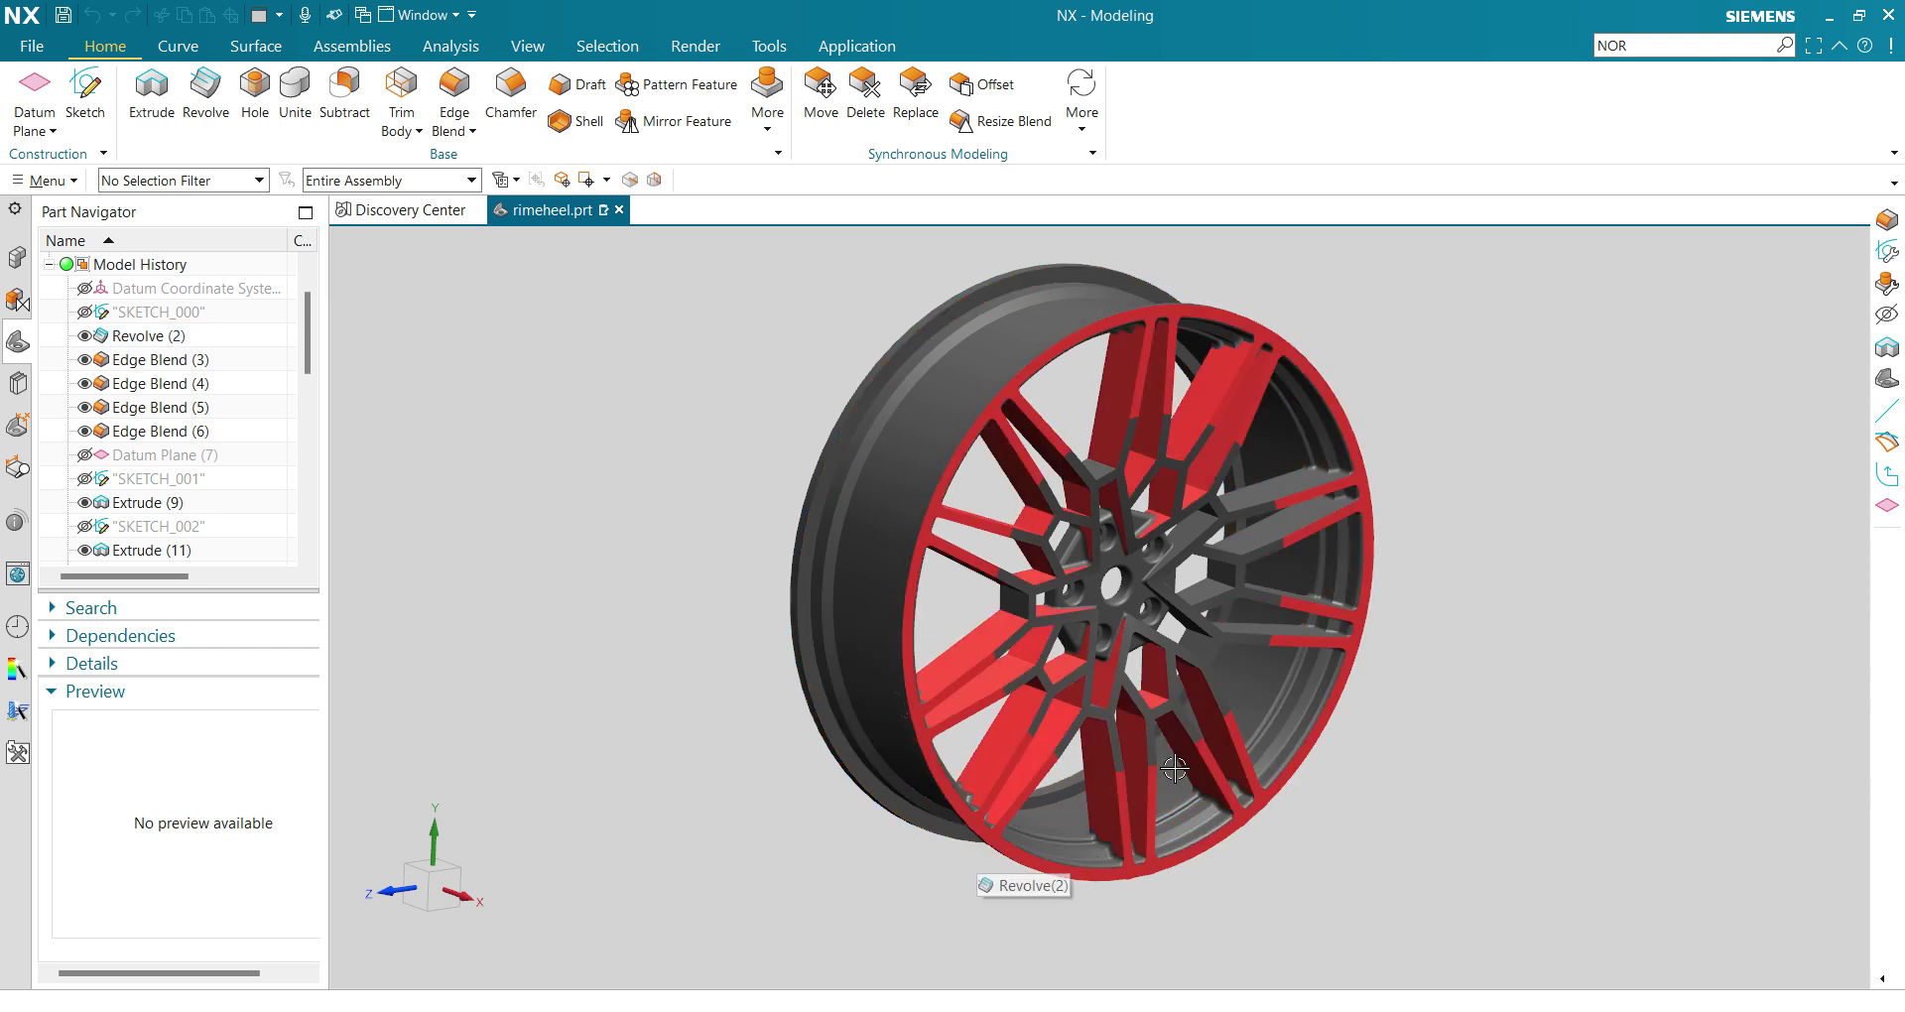
# Switch to the WPS presentation, review the mouse-button and PAN slides, and return to NX.
pyautogui.moveTo(1227, 1011)
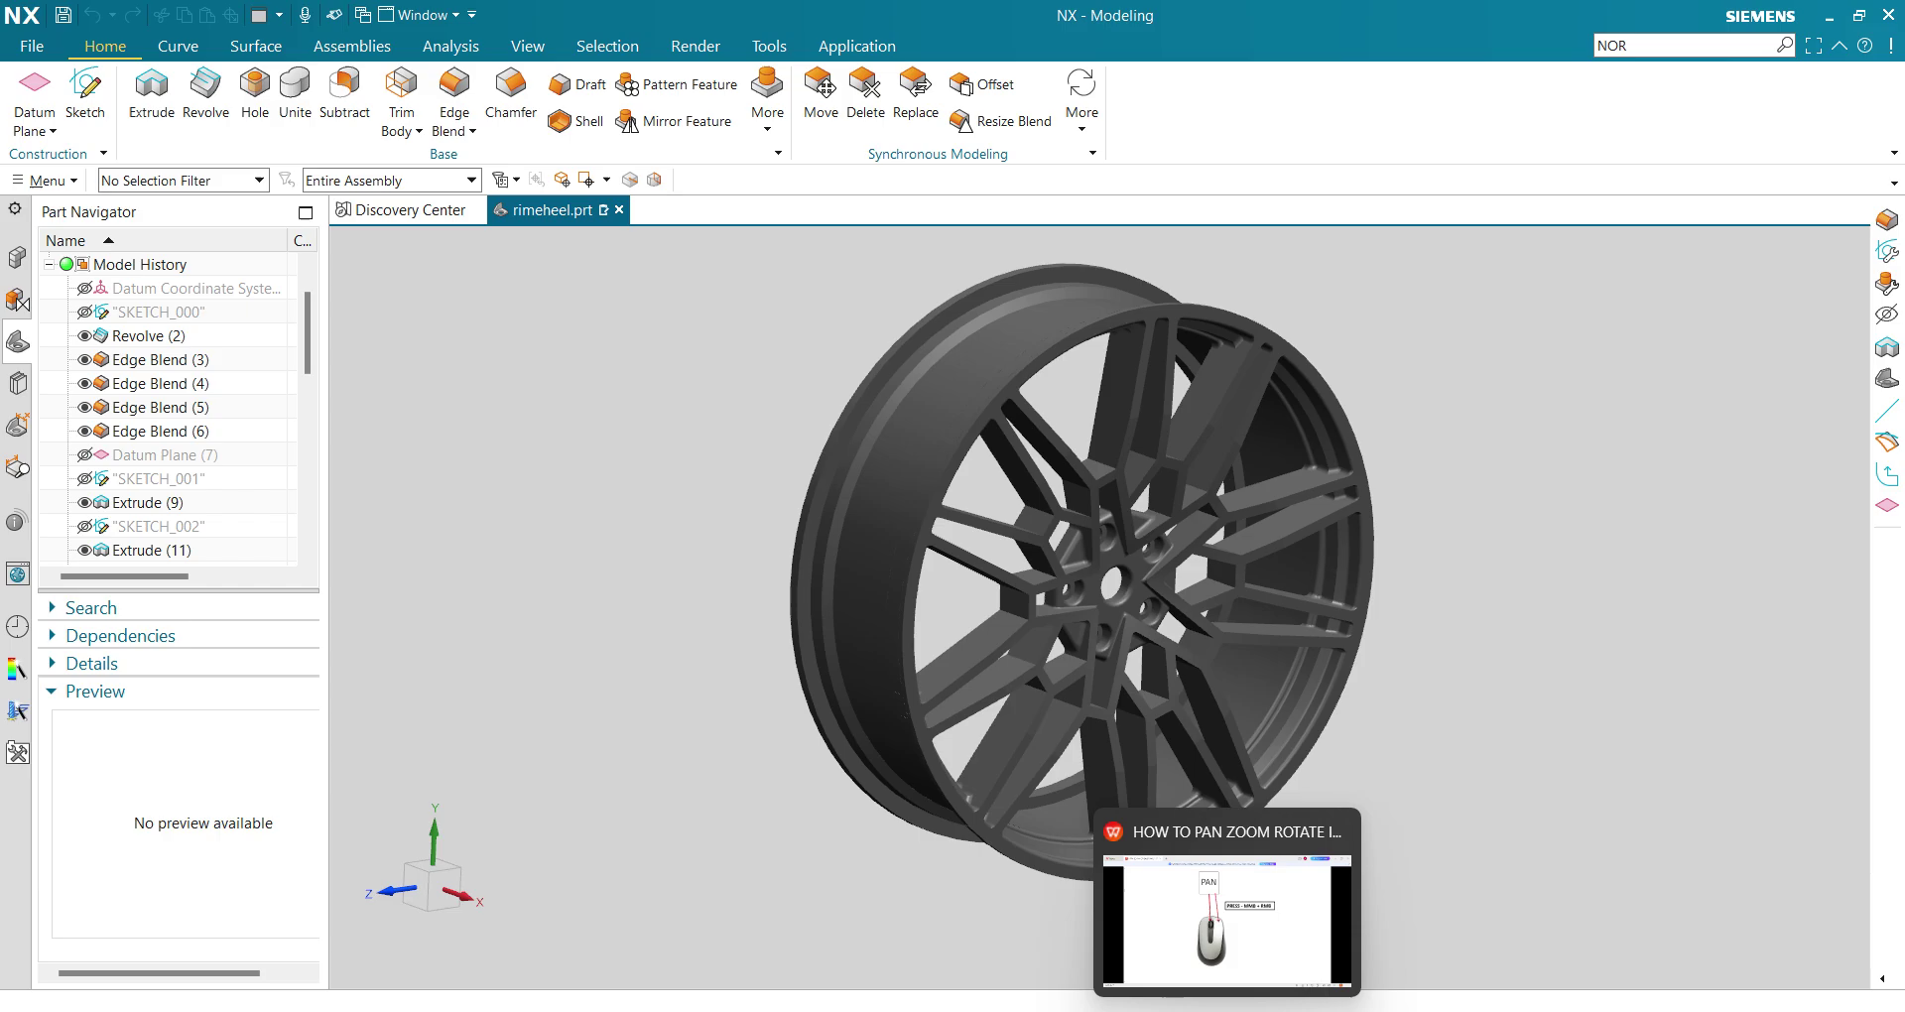
pyautogui.click(1220, 886)
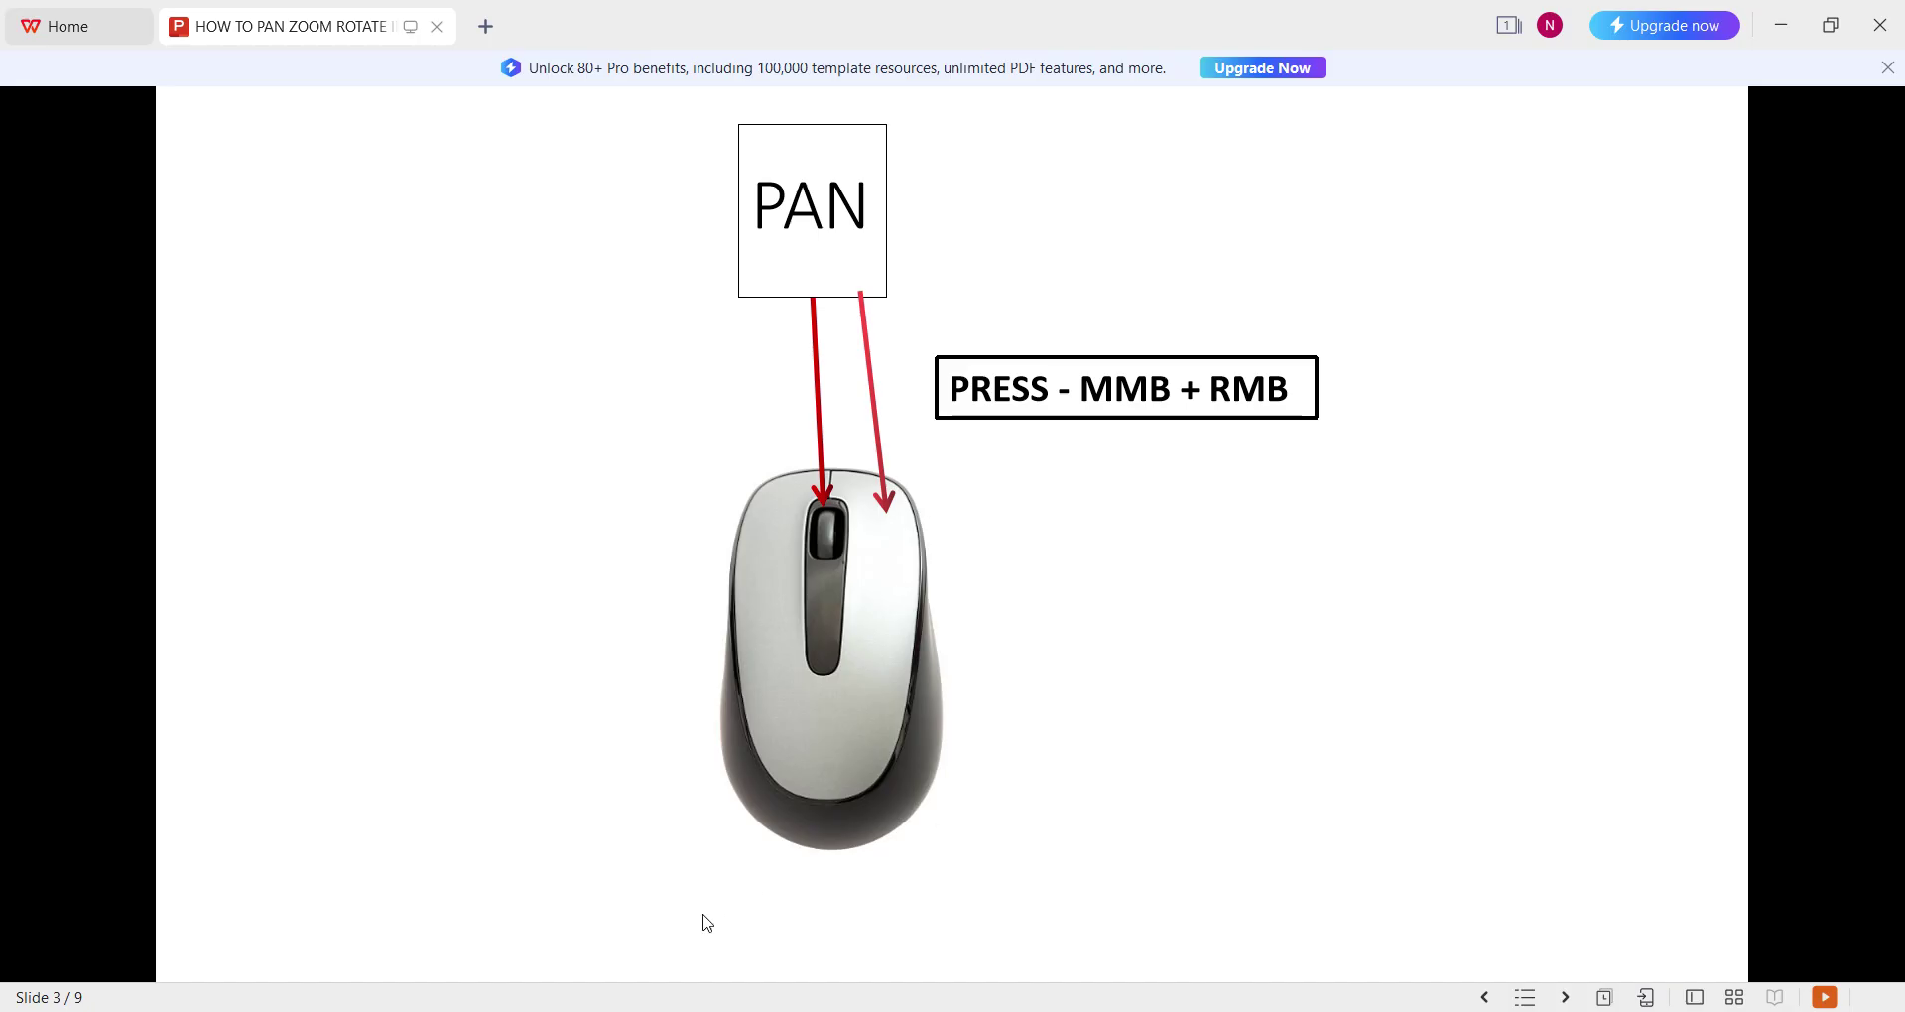
pyautogui.scroll(1, 702, 913)
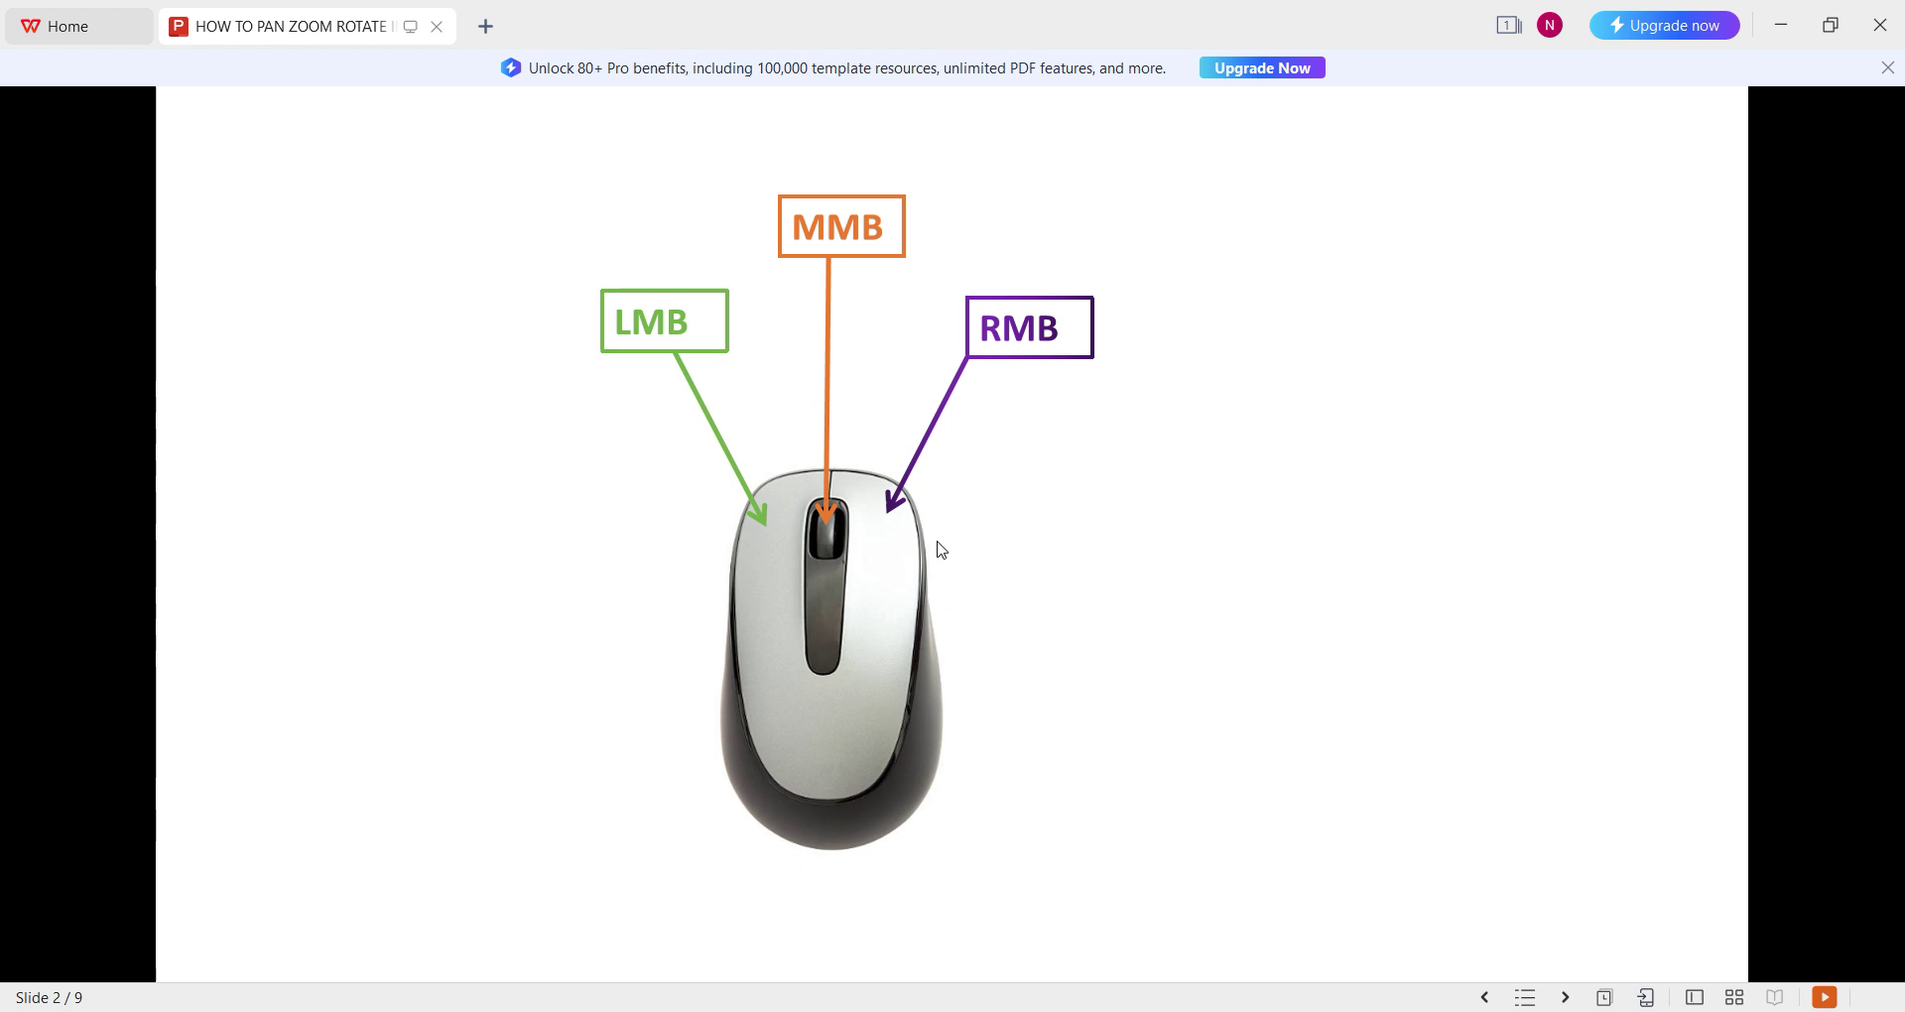
pyautogui.click(1263, 787)
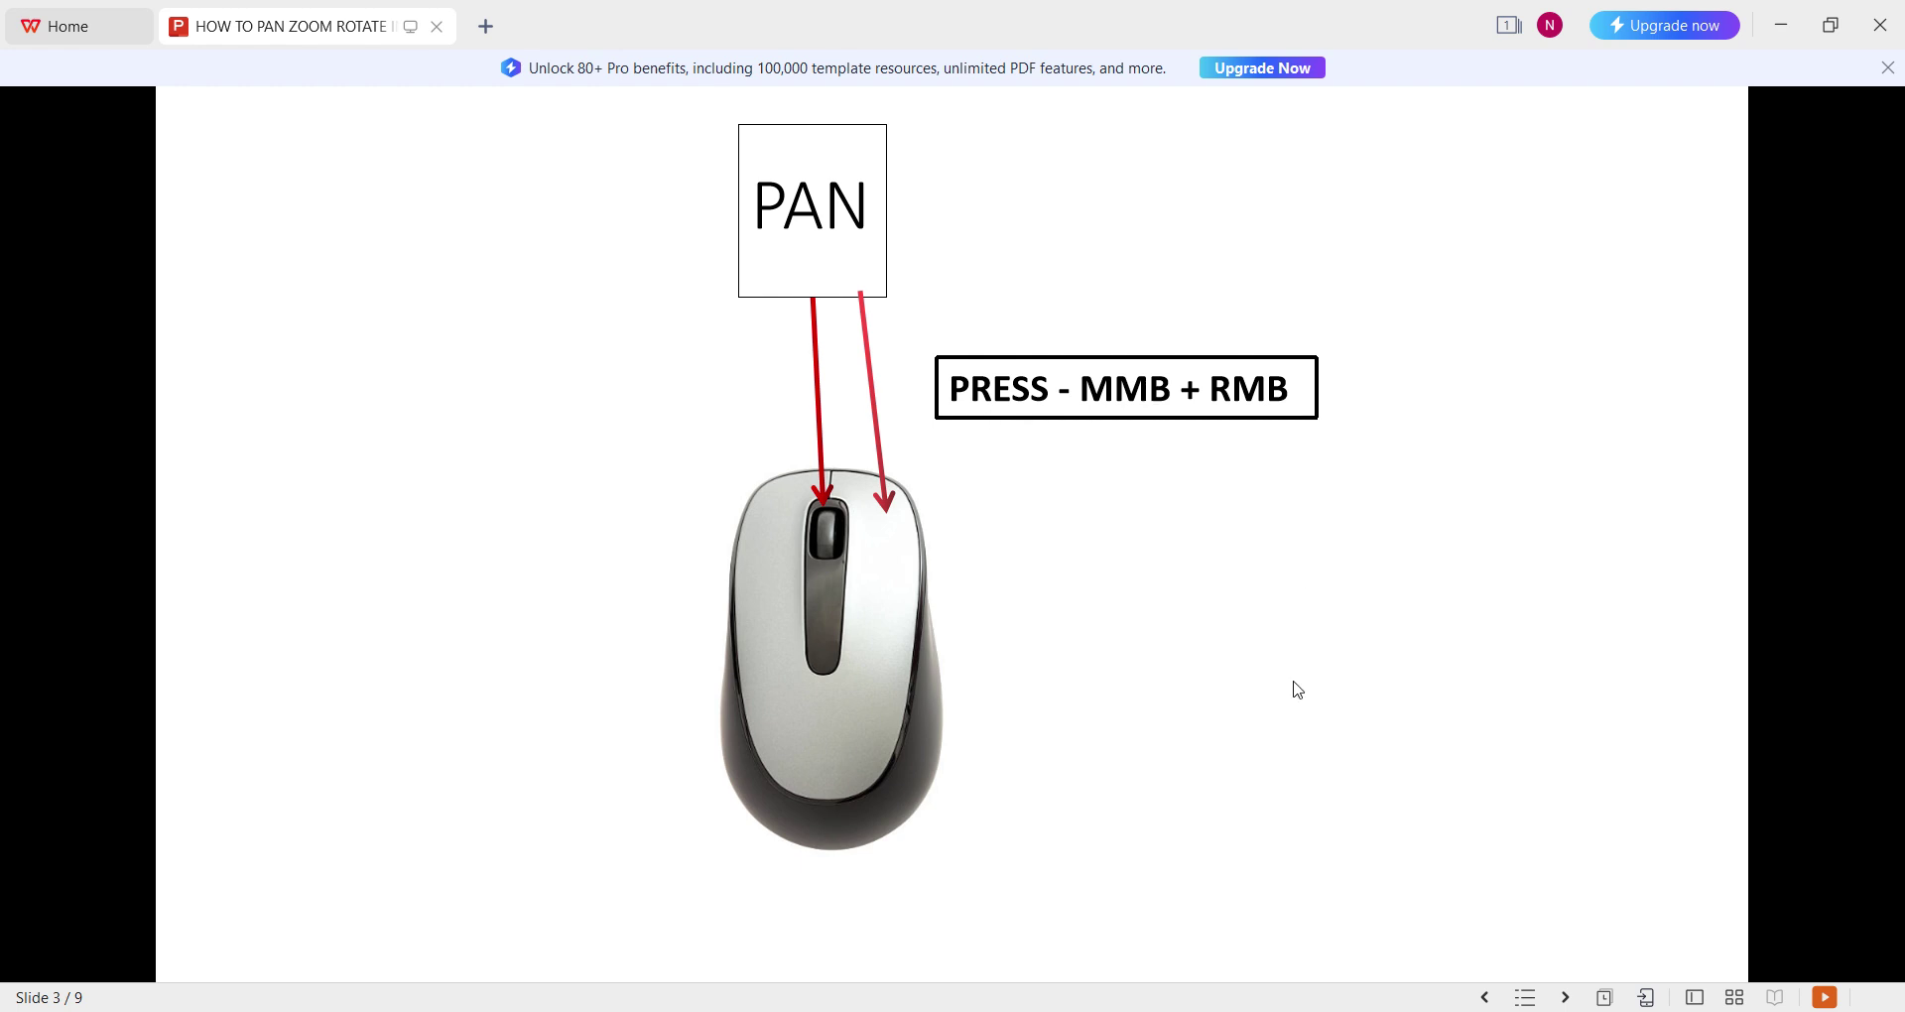
pyautogui.hotkey('alt', 'Tab')
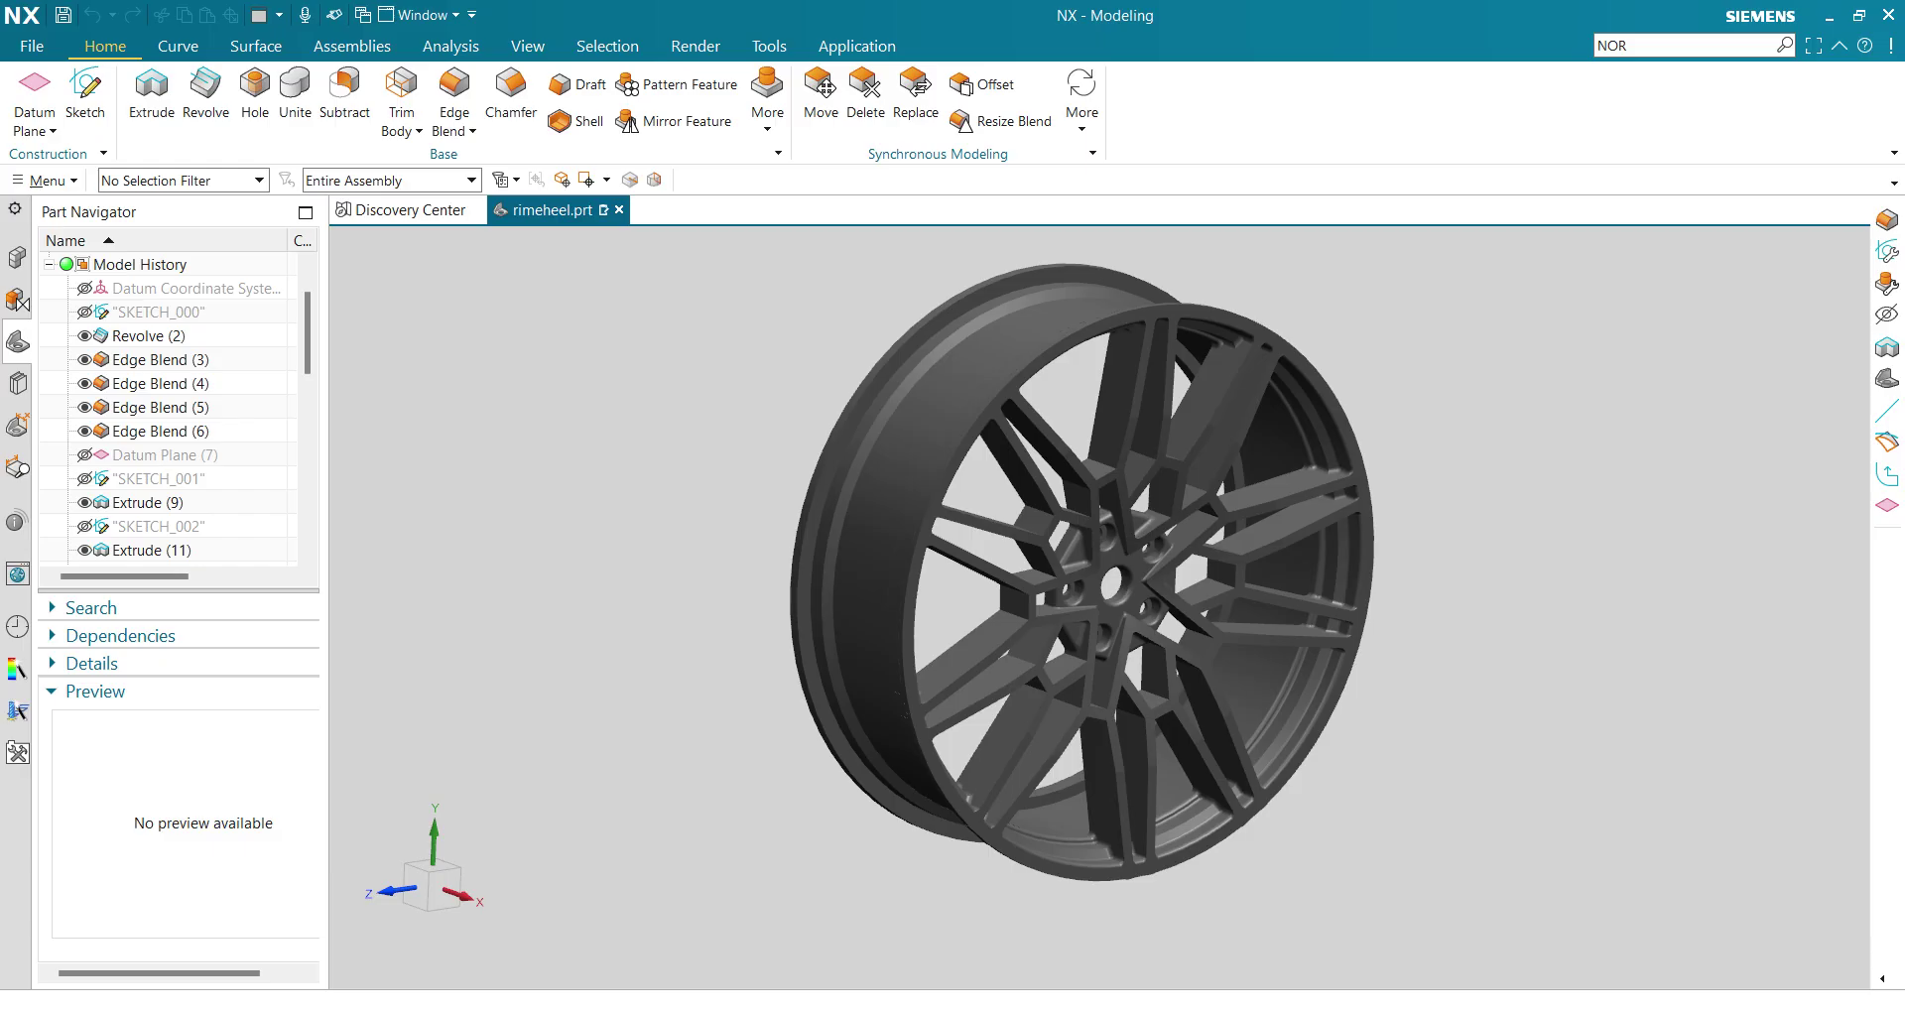
# Pan the wheel rim around the graphics area and zoom it out to a smaller size.
pyautogui.rightClick(1480, 400)
pyautogui.keyDown('shift'); pyautogui.moveTo(1491, 415); pyautogui.dragTo(1290, 178, button='middle'); pyautogui.keyUp('shift')
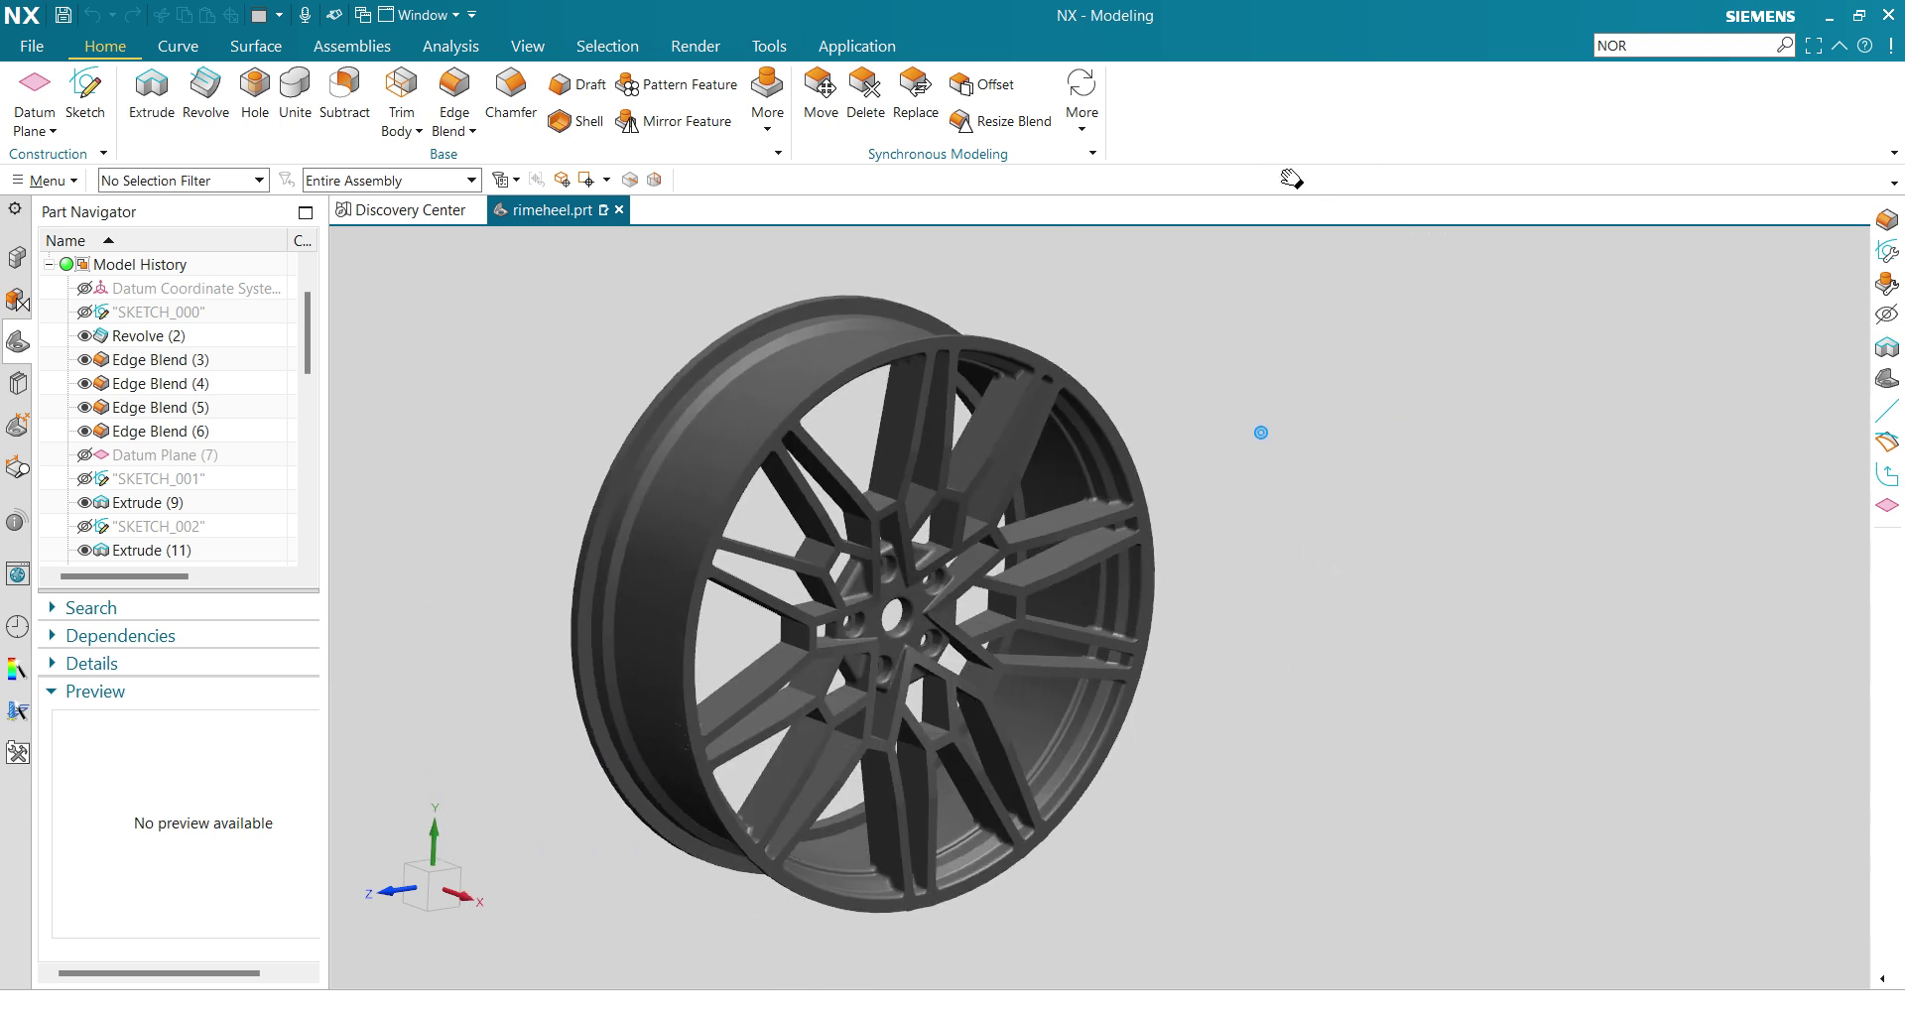
pyautogui.scroll(-4, 1276, 396)
pyautogui.keyDown('shift'); pyautogui.moveTo(1289, 412); pyautogui.dragTo(956, 331, button='middle'); pyautogui.keyUp('shift')
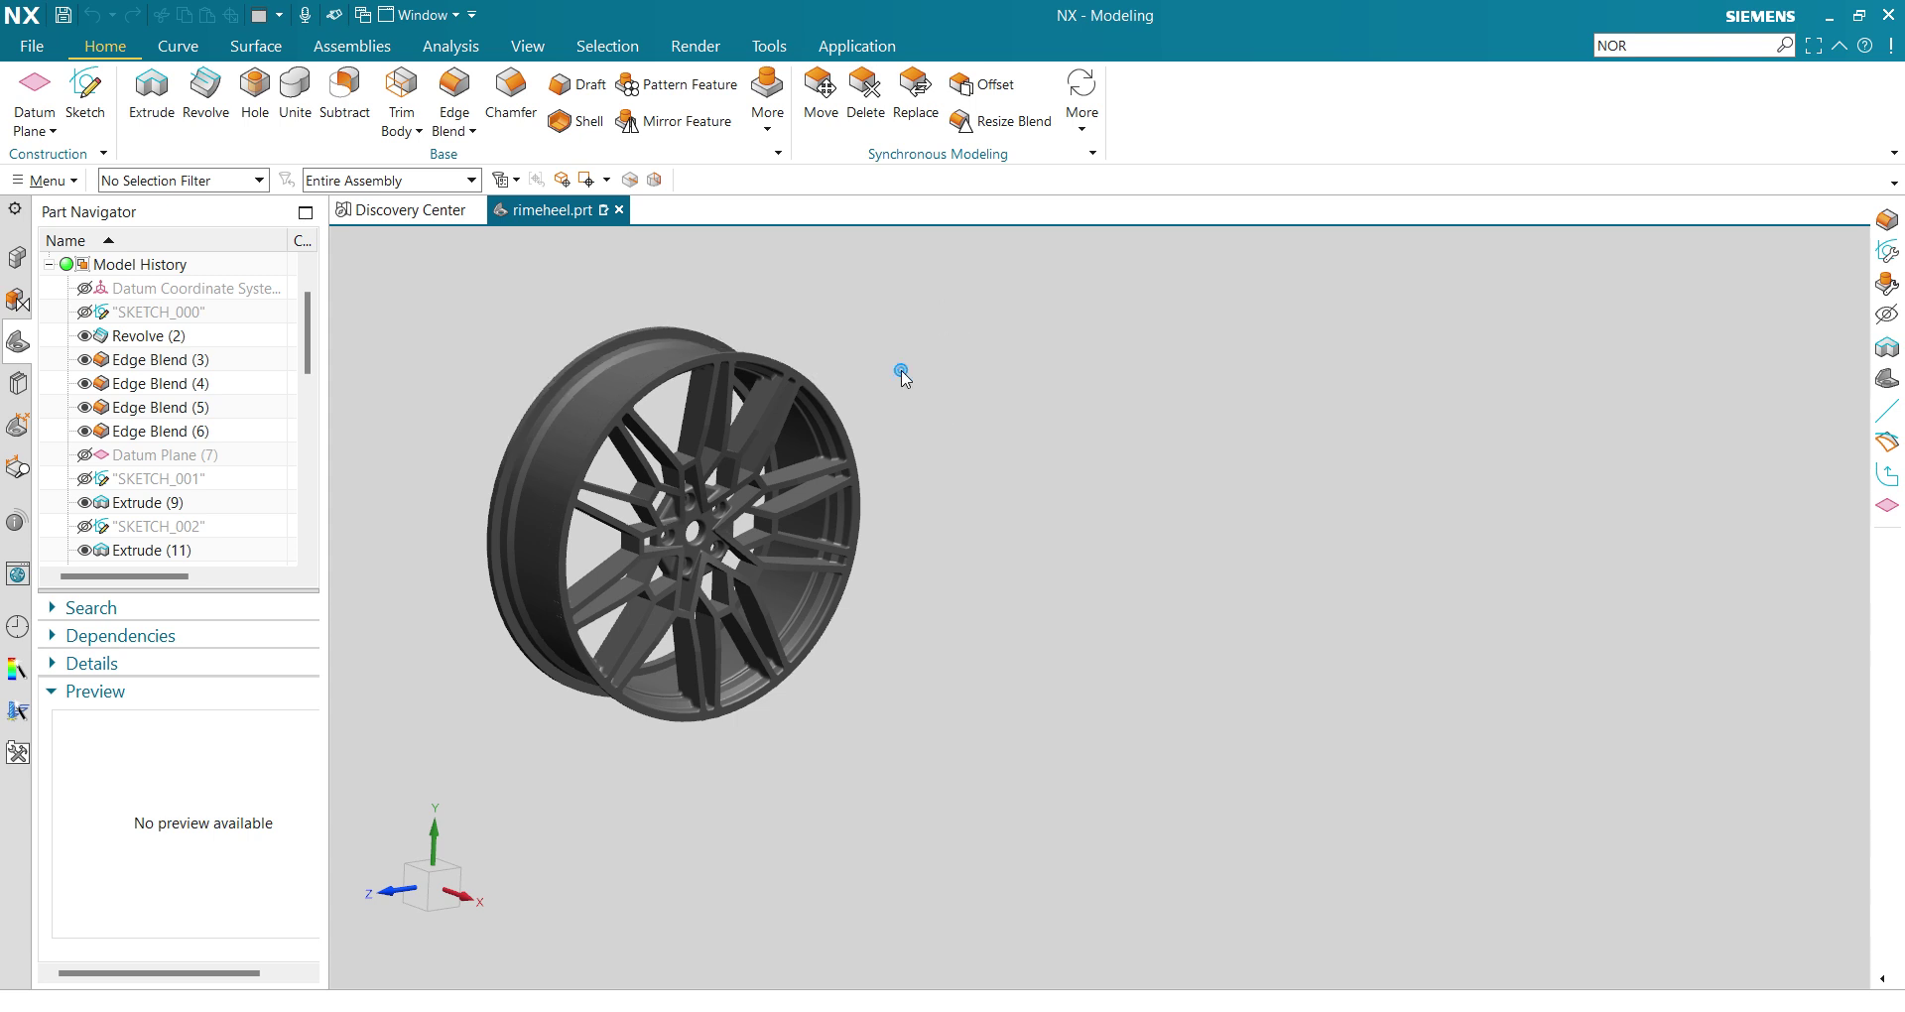
pyautogui.keyDown('shift'); pyautogui.moveTo(903, 377); pyautogui.dragTo(961, 269, button='middle'); pyautogui.keyUp('shift')
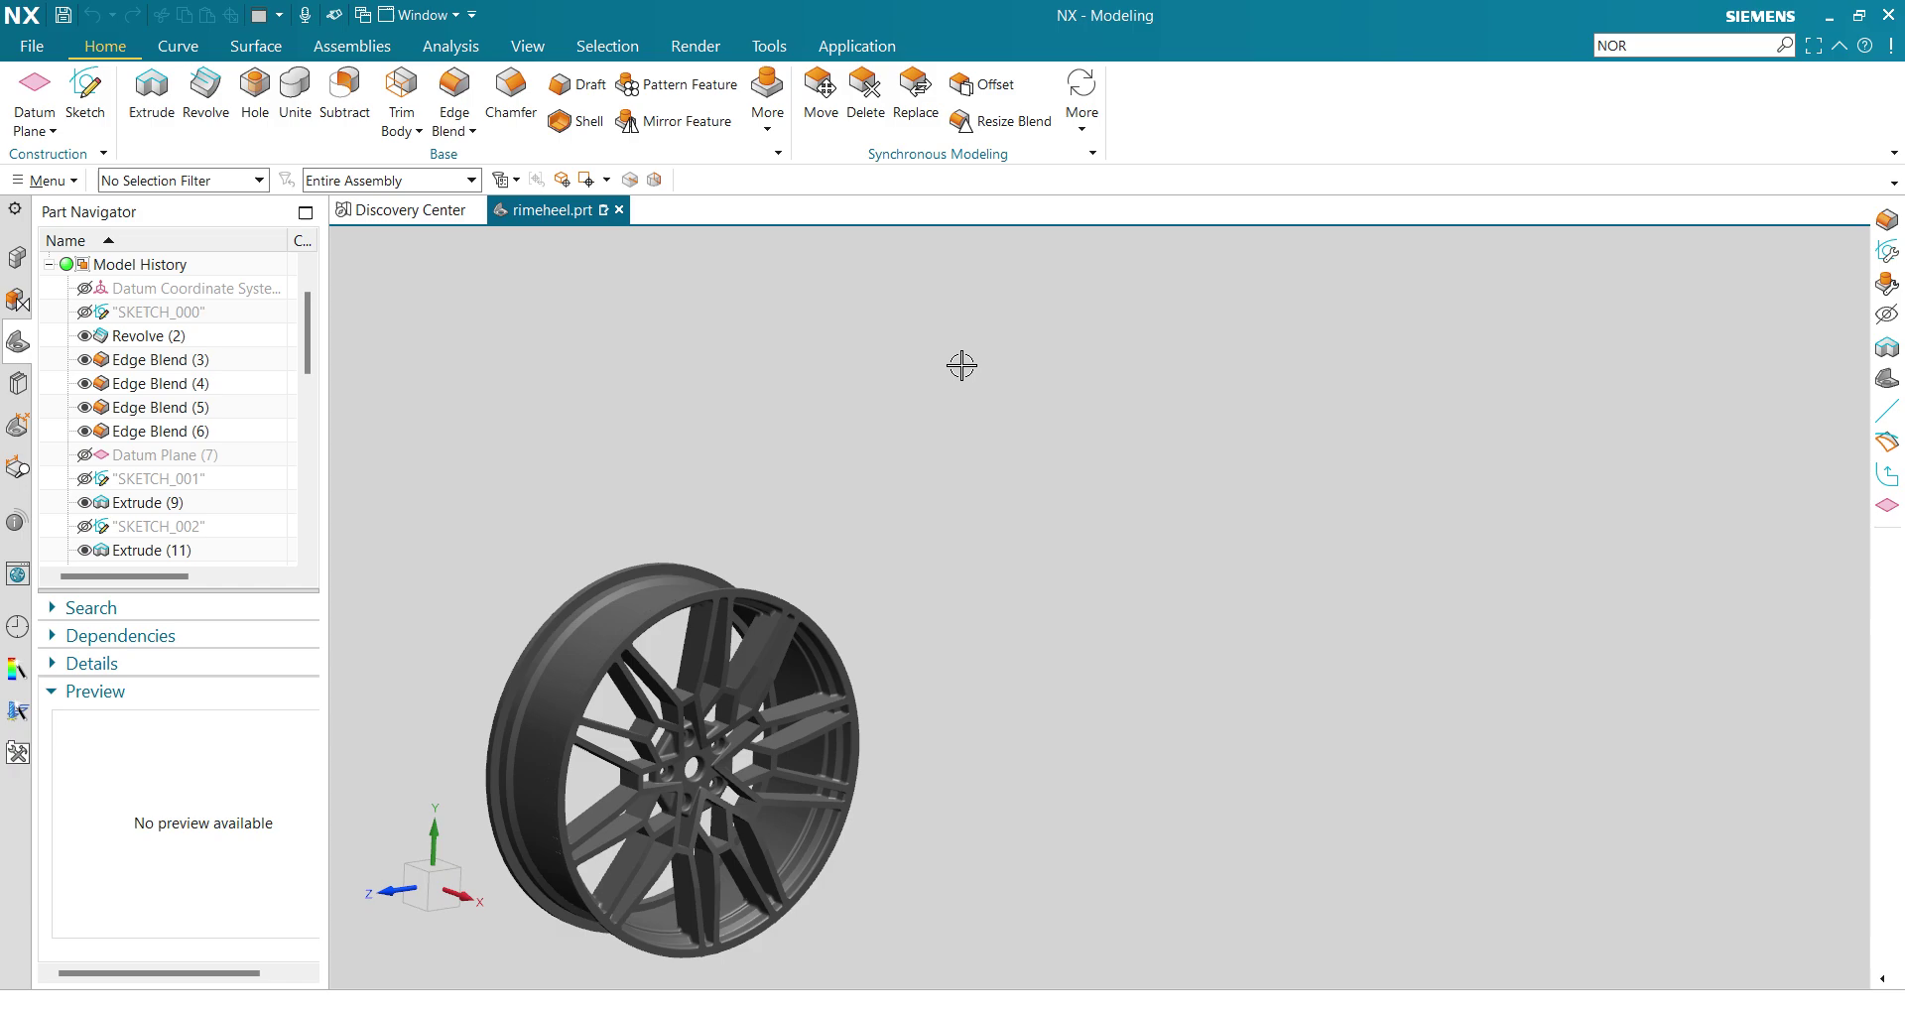
# Switch to the WPS presentation, advance from the PAN slide to the ZOOM slide, and return to NX.
pyautogui.click(1225, 891)
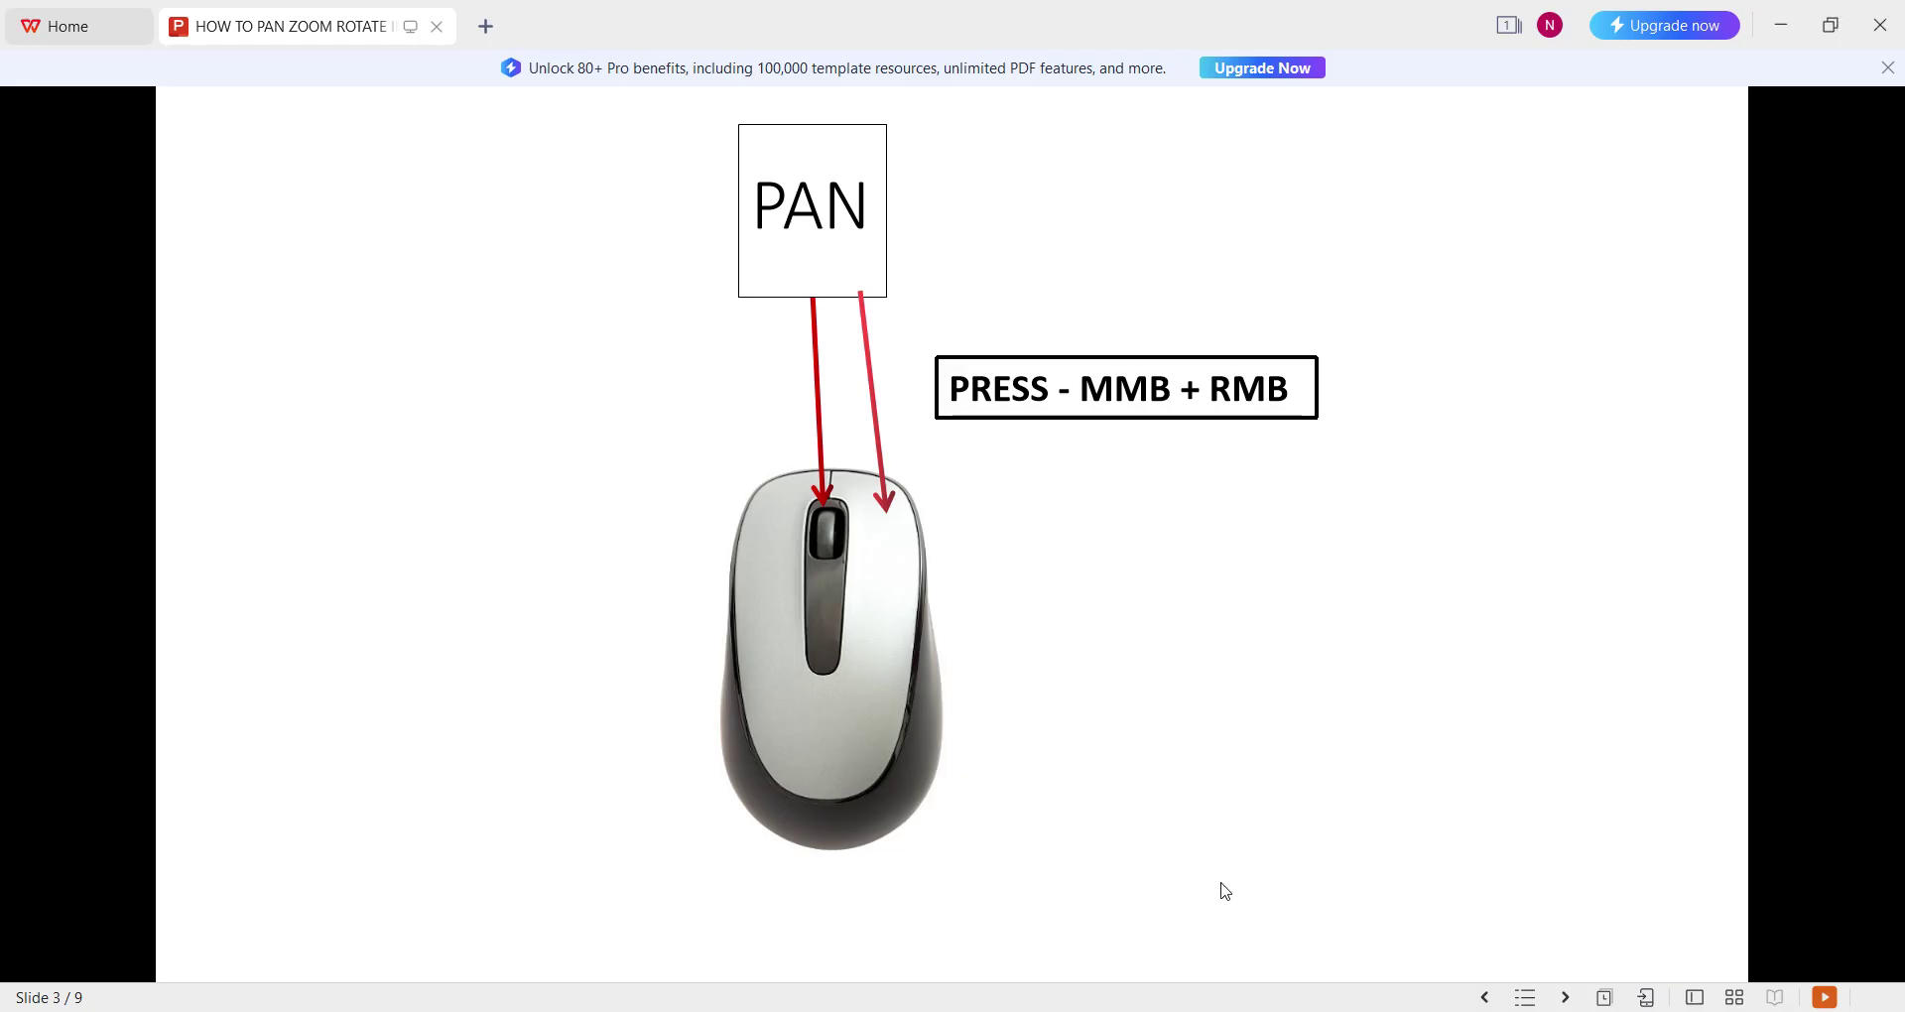
pyautogui.click(1238, 757)
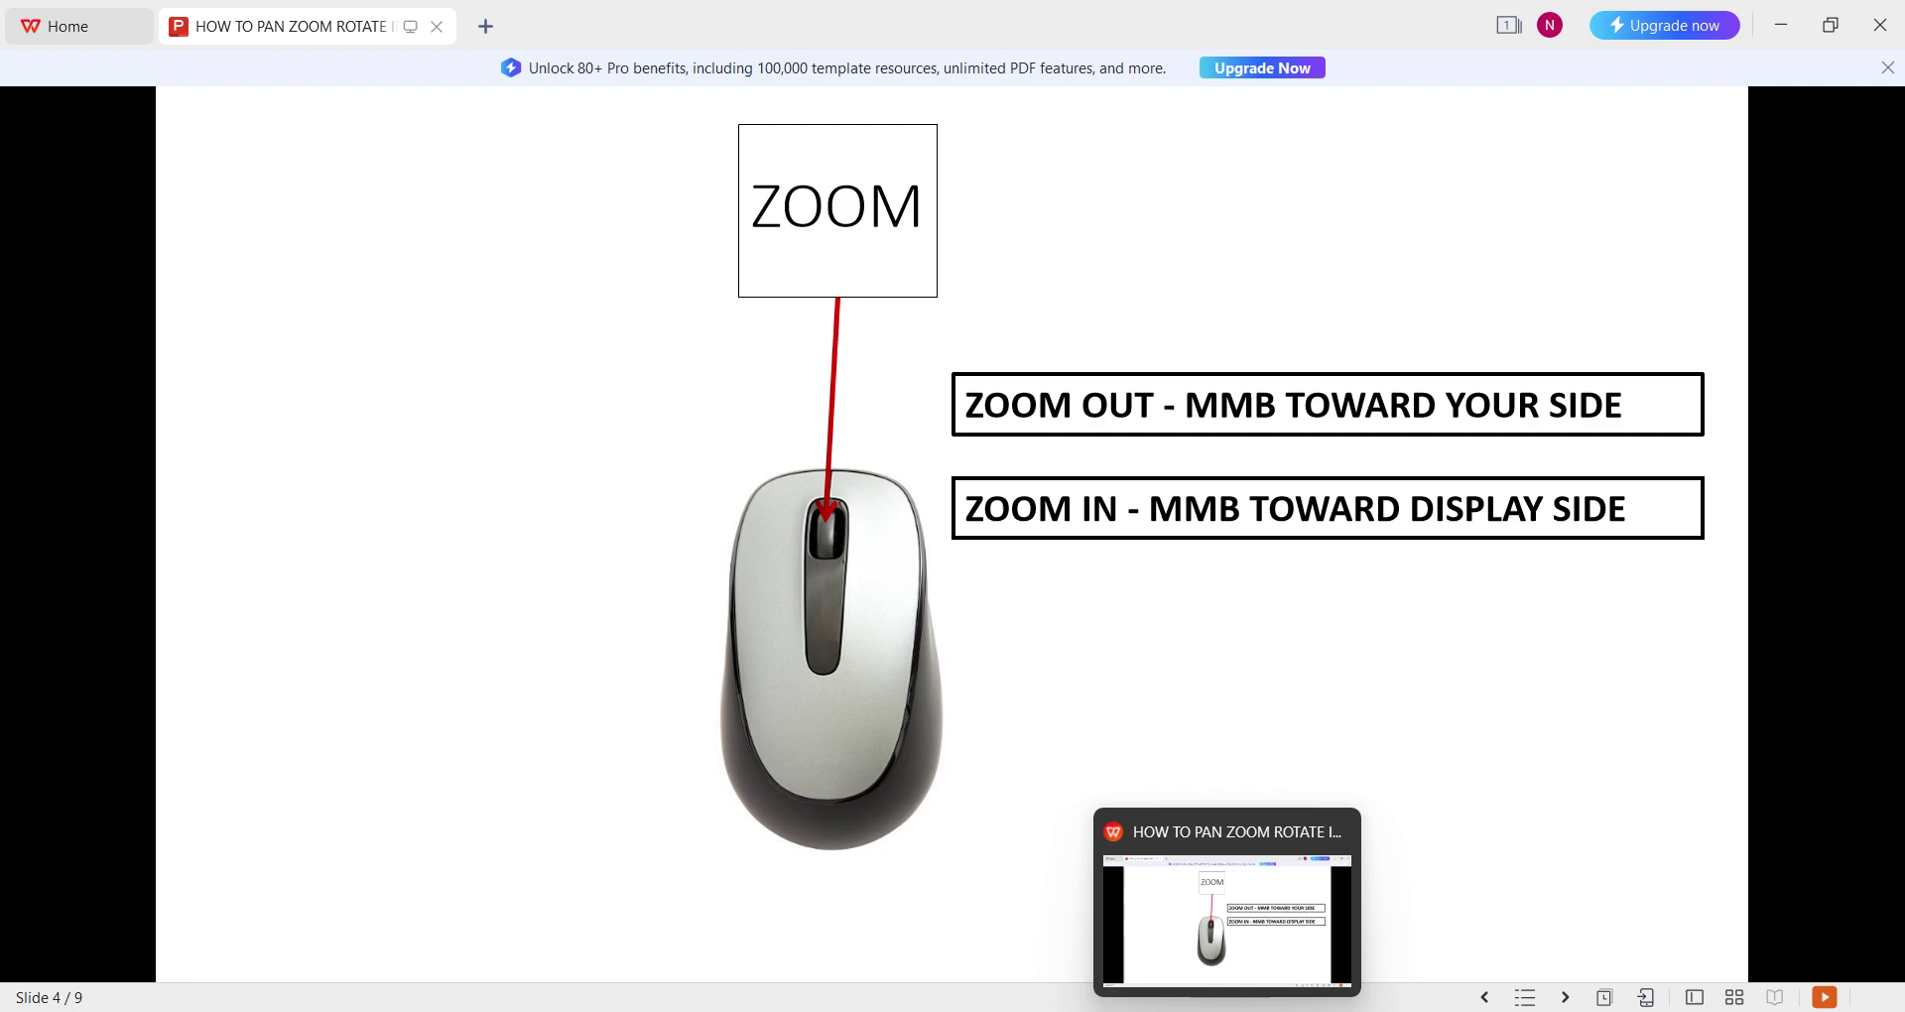
pyautogui.moveTo(1281, 1011)
pyautogui.click(1281, 945)
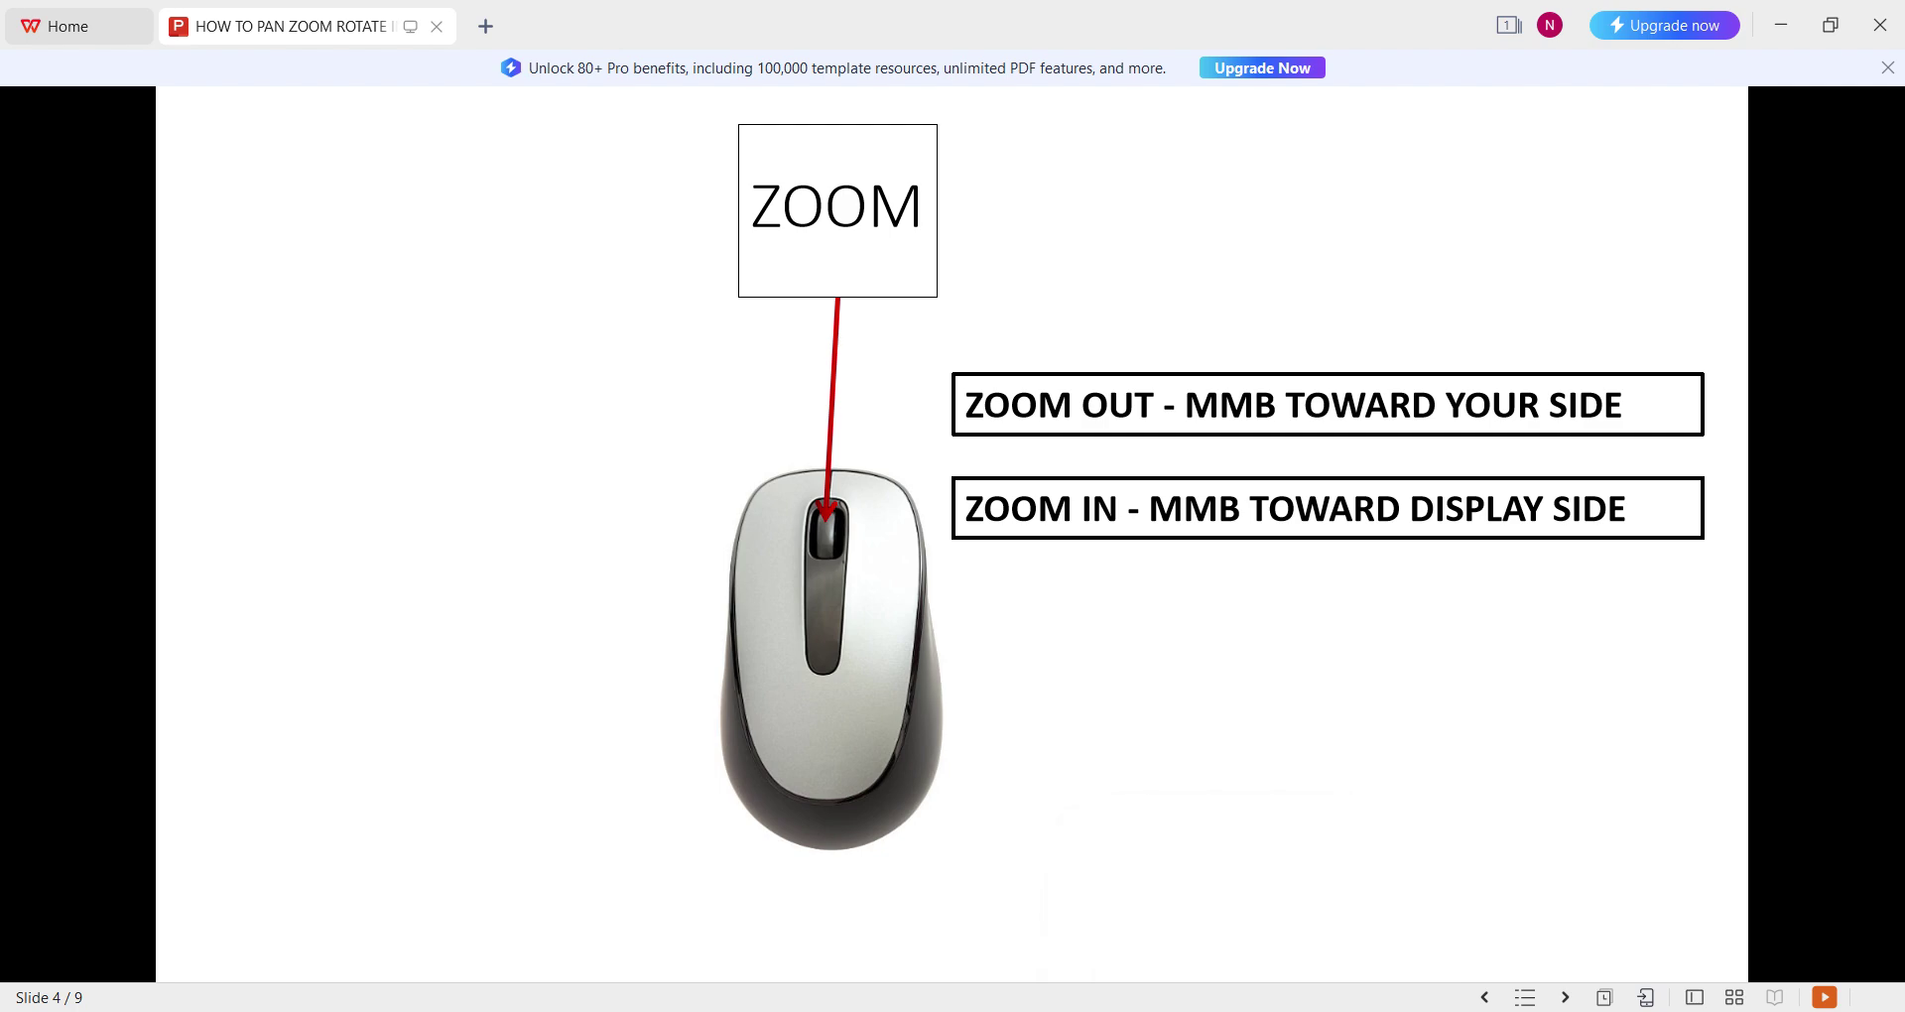
# Zoom the wheel rim repeatedly in and out, from the whole wheel to a close-up of the barrel surface.
pyautogui.scroll(-1, 948, 688)
pyautogui.keyDown('shift'); pyautogui.moveTo(967, 675); pyautogui.dragTo(1207, 591, button='middle'); pyautogui.keyUp('shift')
pyautogui.scroll(-4, 1154, 744)
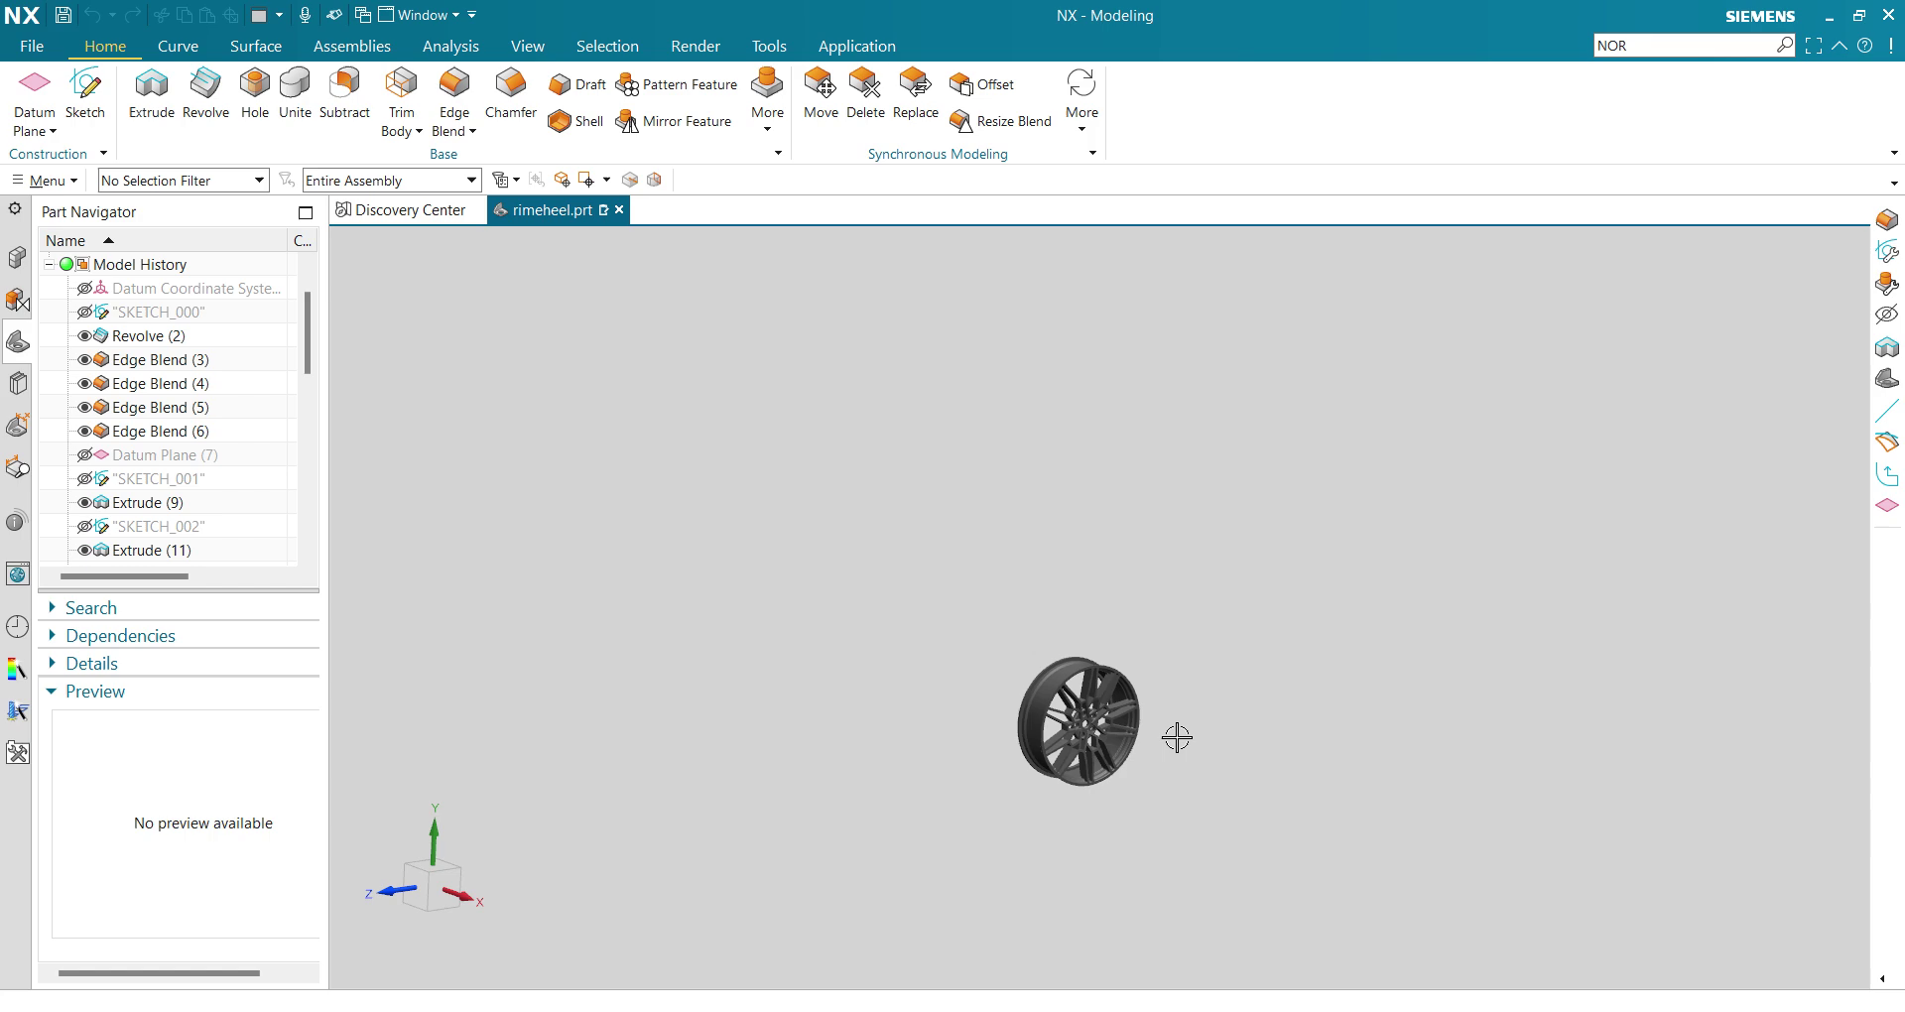
pyautogui.scroll(6, 1176, 737)
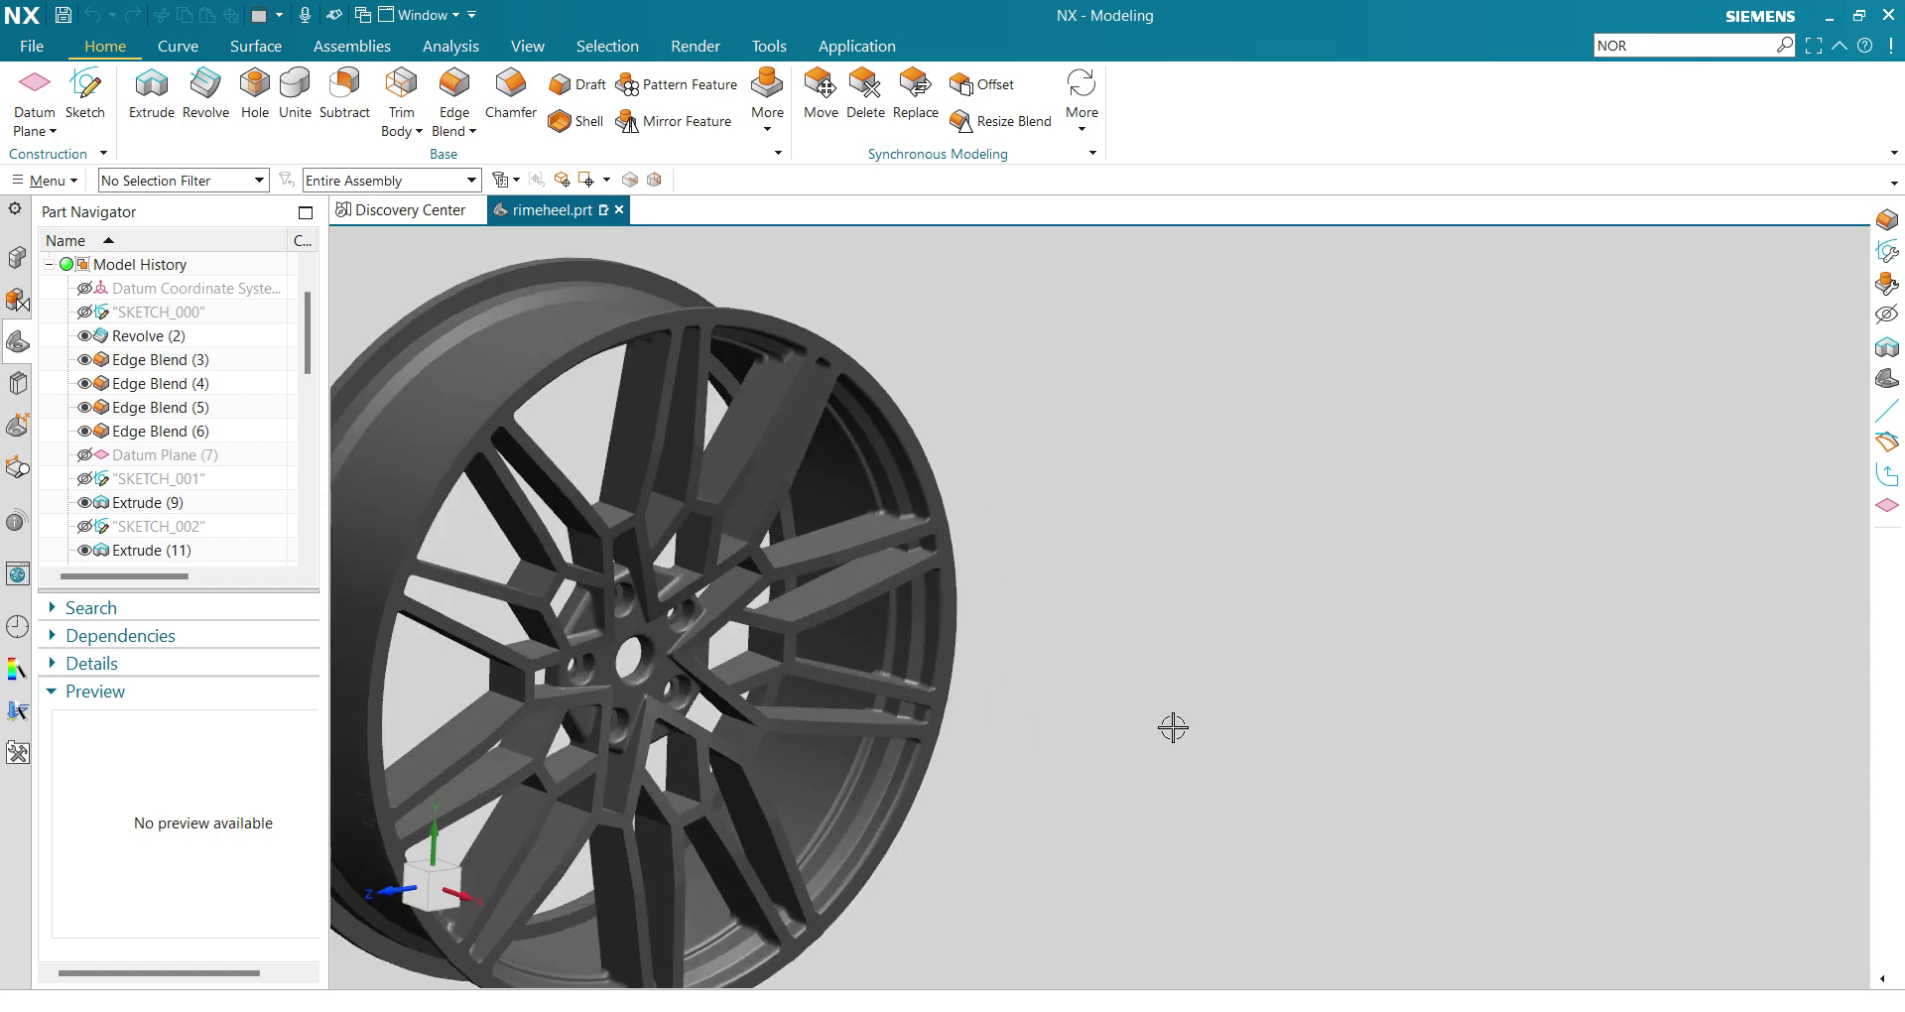
pyautogui.scroll(-6, 1408, 657)
pyautogui.scroll(8, 1378, 629)
pyautogui.scroll(-8, 1379, 627)
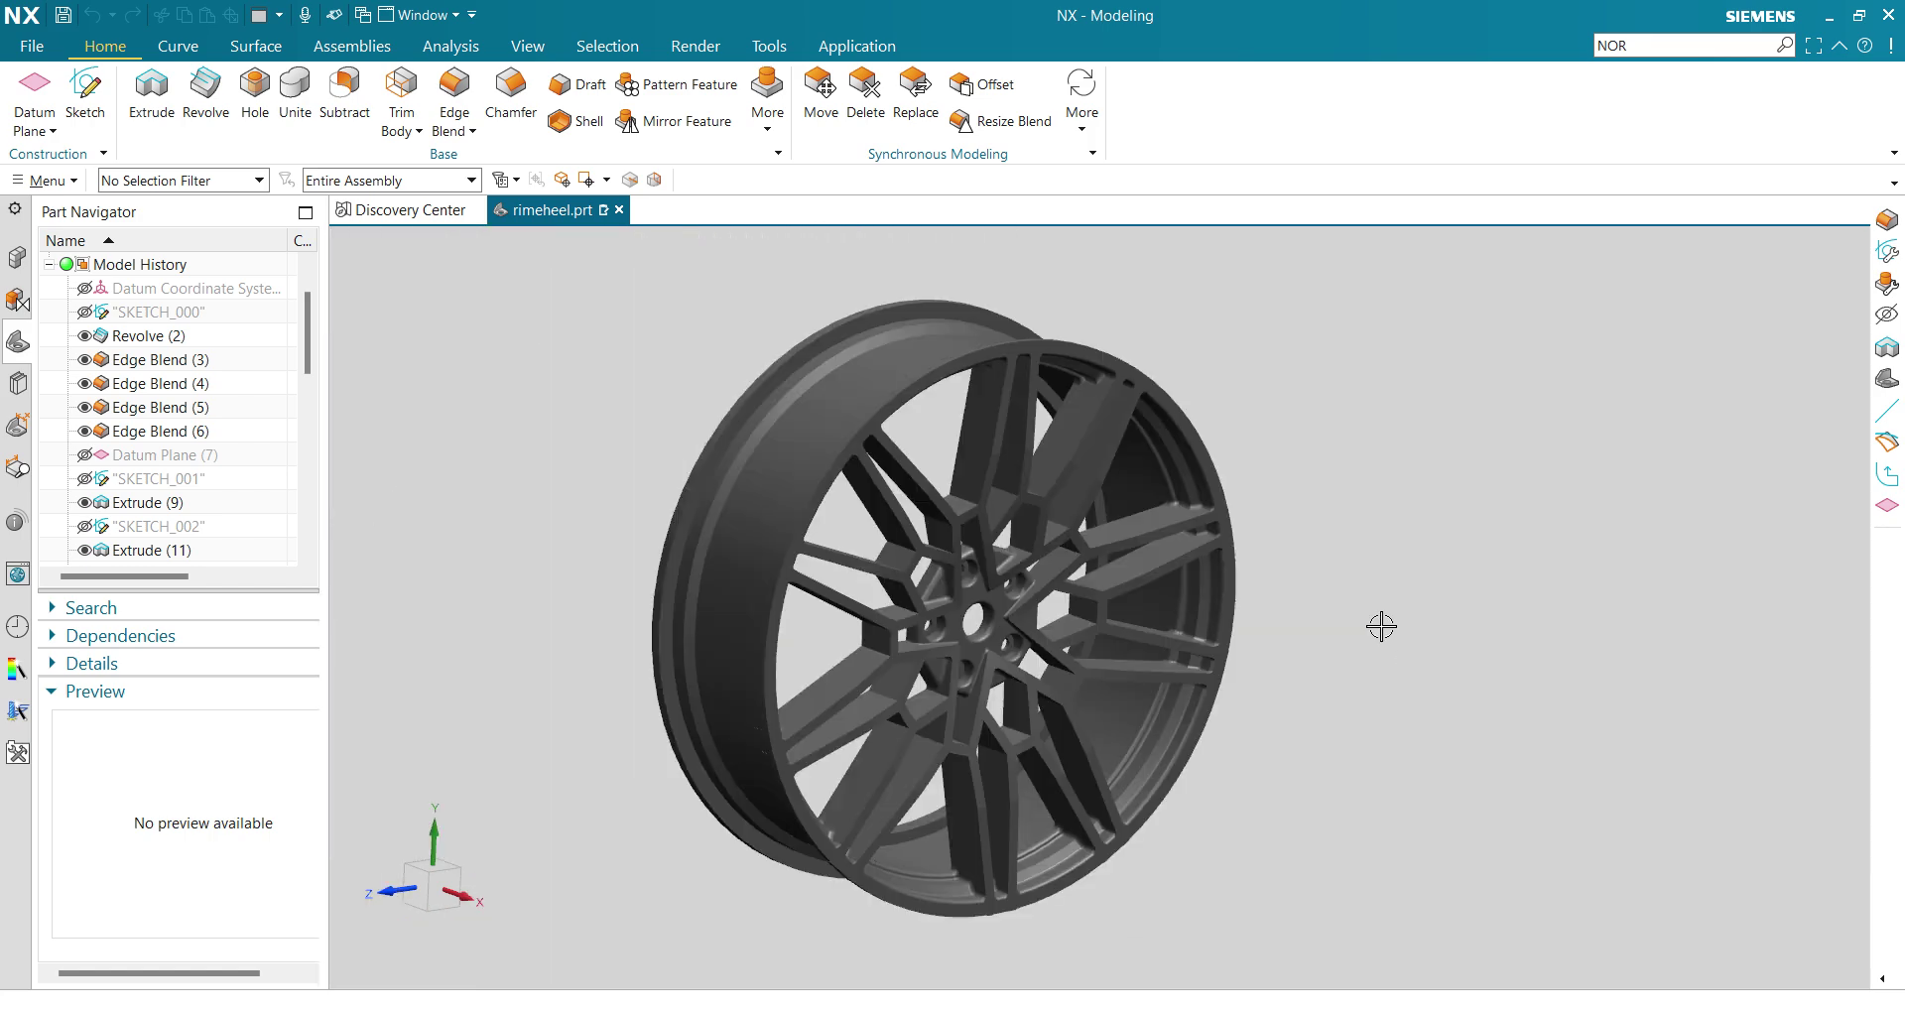
pyautogui.scroll(8, 658, 583)
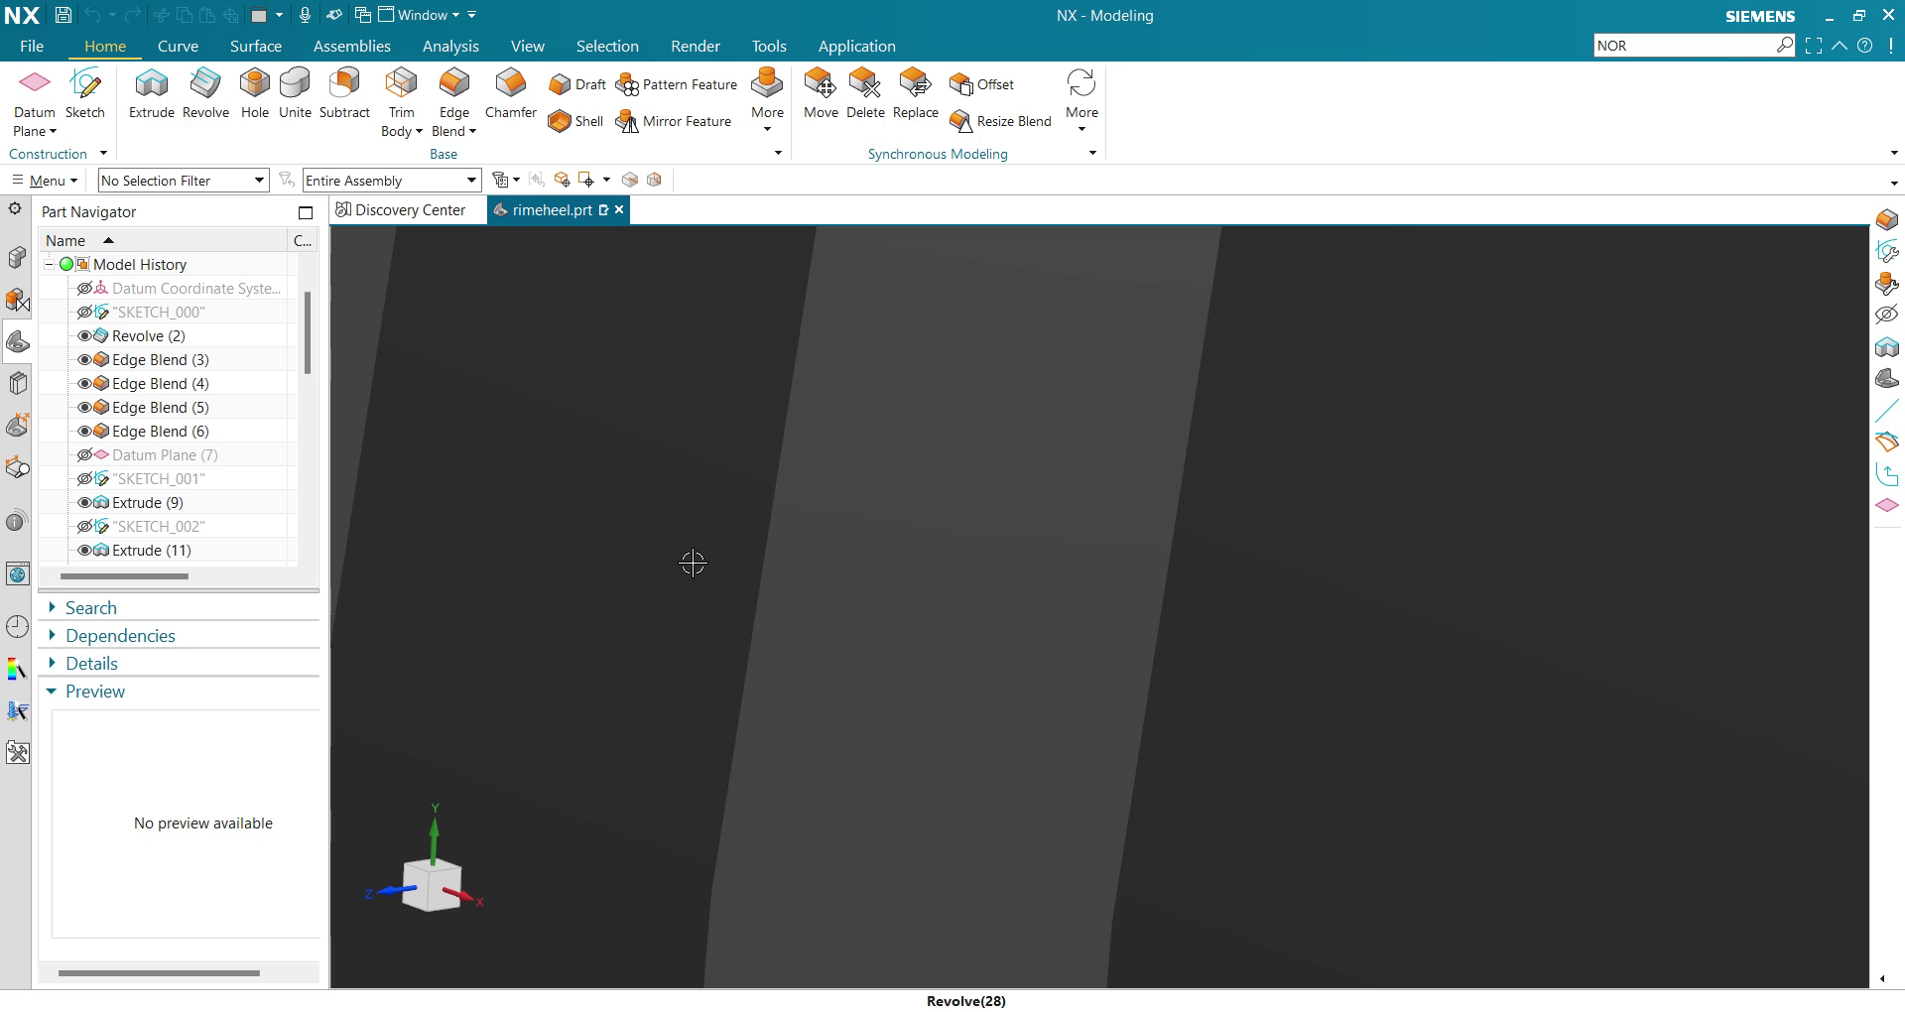
pyautogui.scroll(-2, 715, 532)
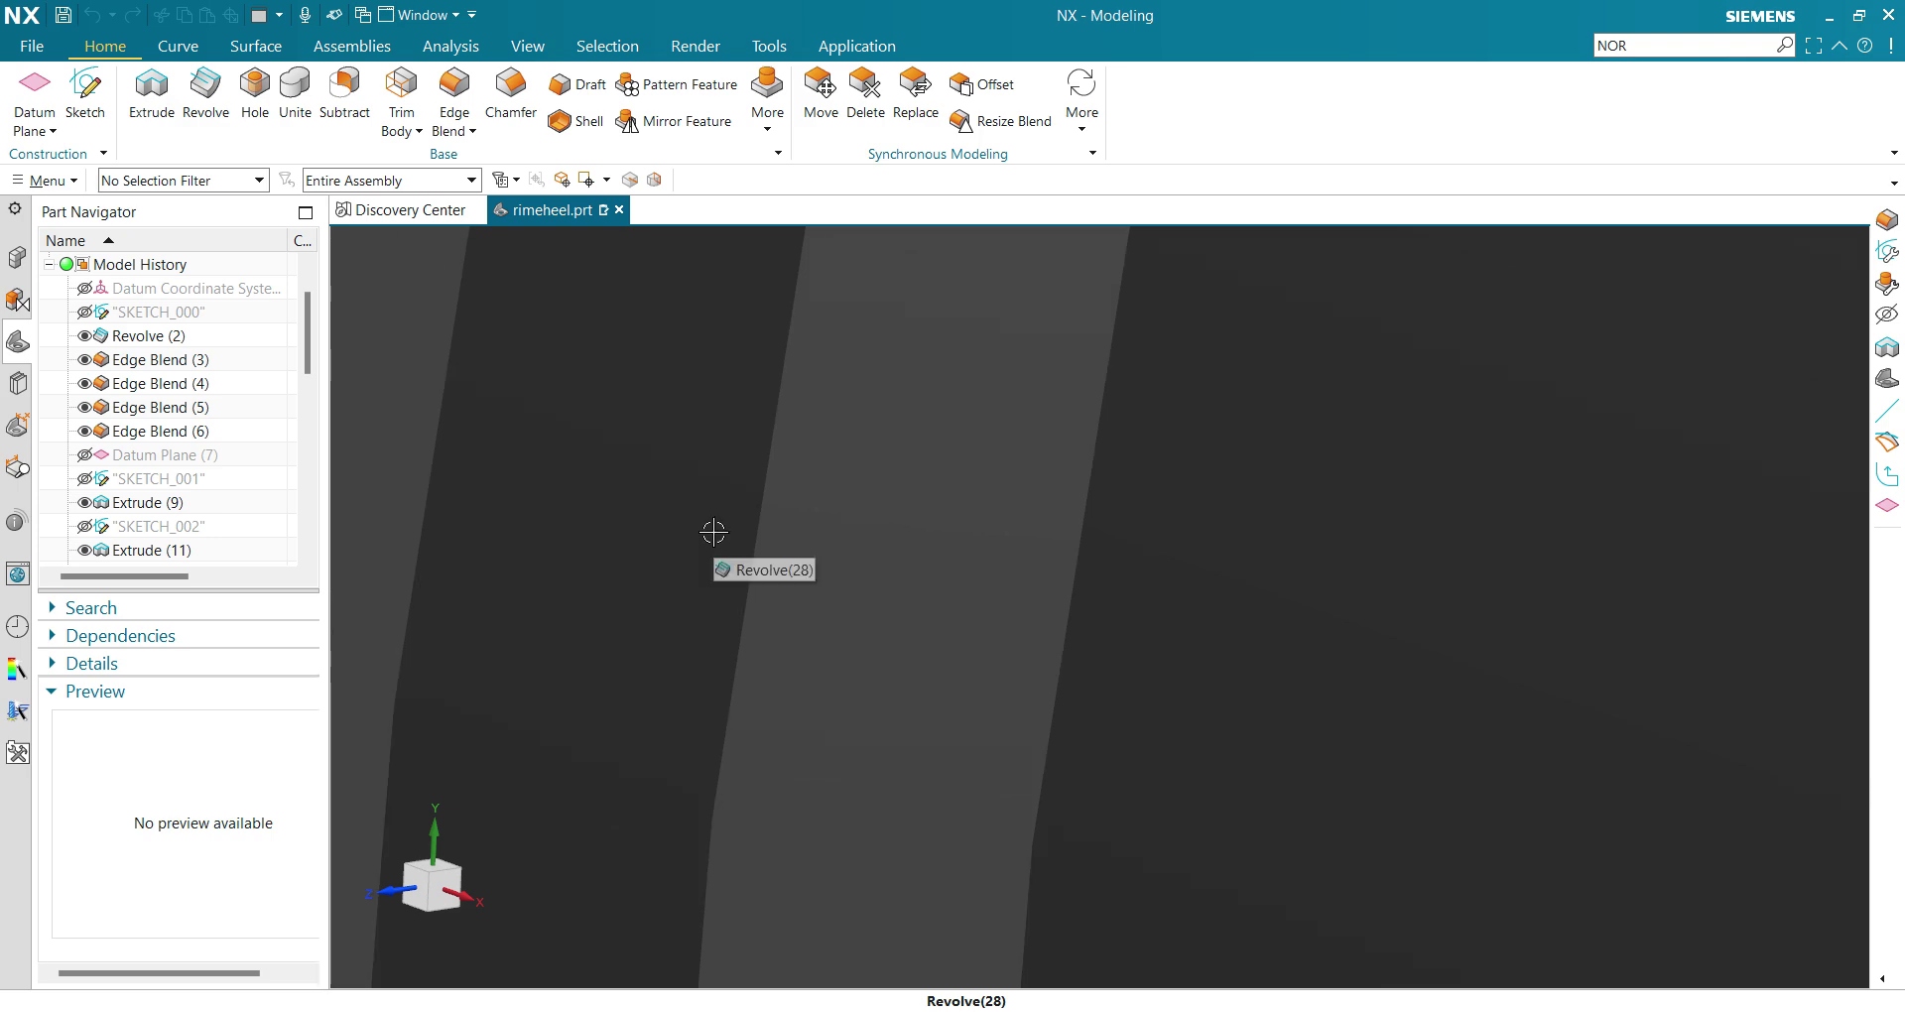
pyautogui.scroll(-8, 720, 527)
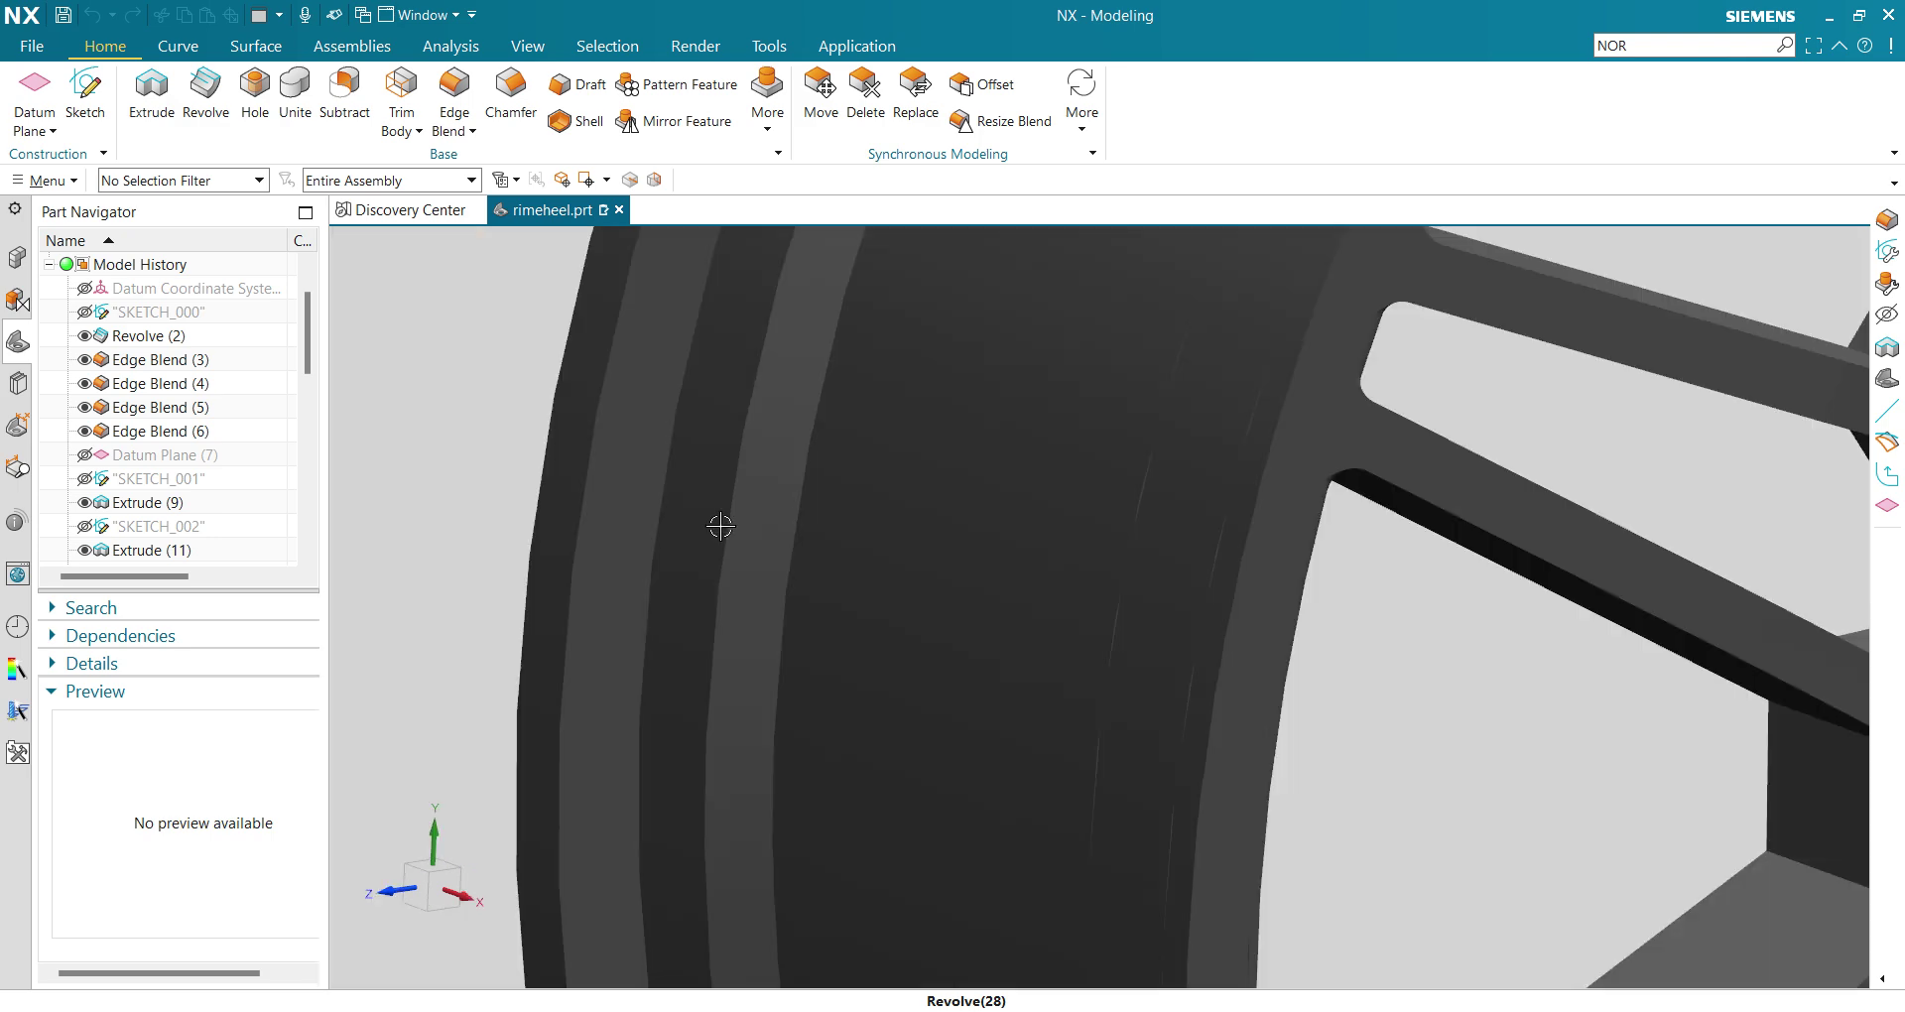
pyautogui.scroll(8, 720, 527)
pyautogui.scroll(-7, 720, 527)
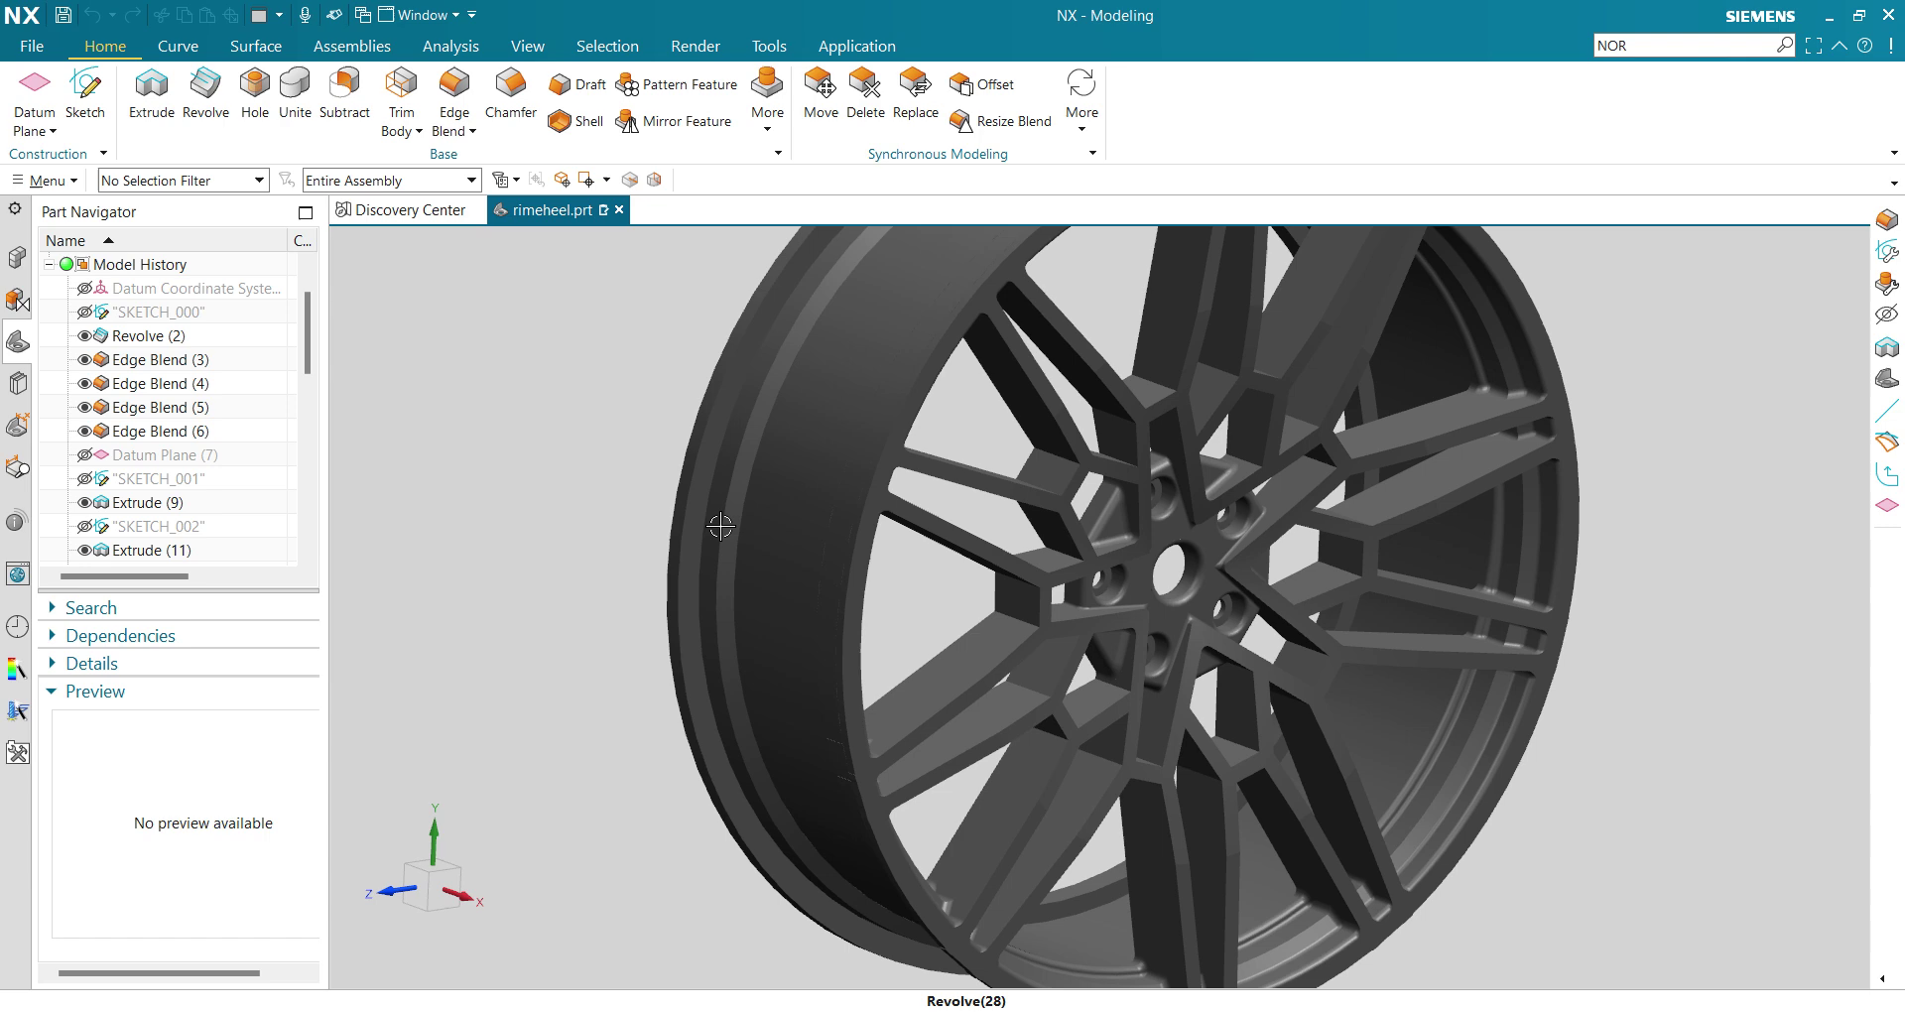
pyautogui.scroll(-5, 720, 527)
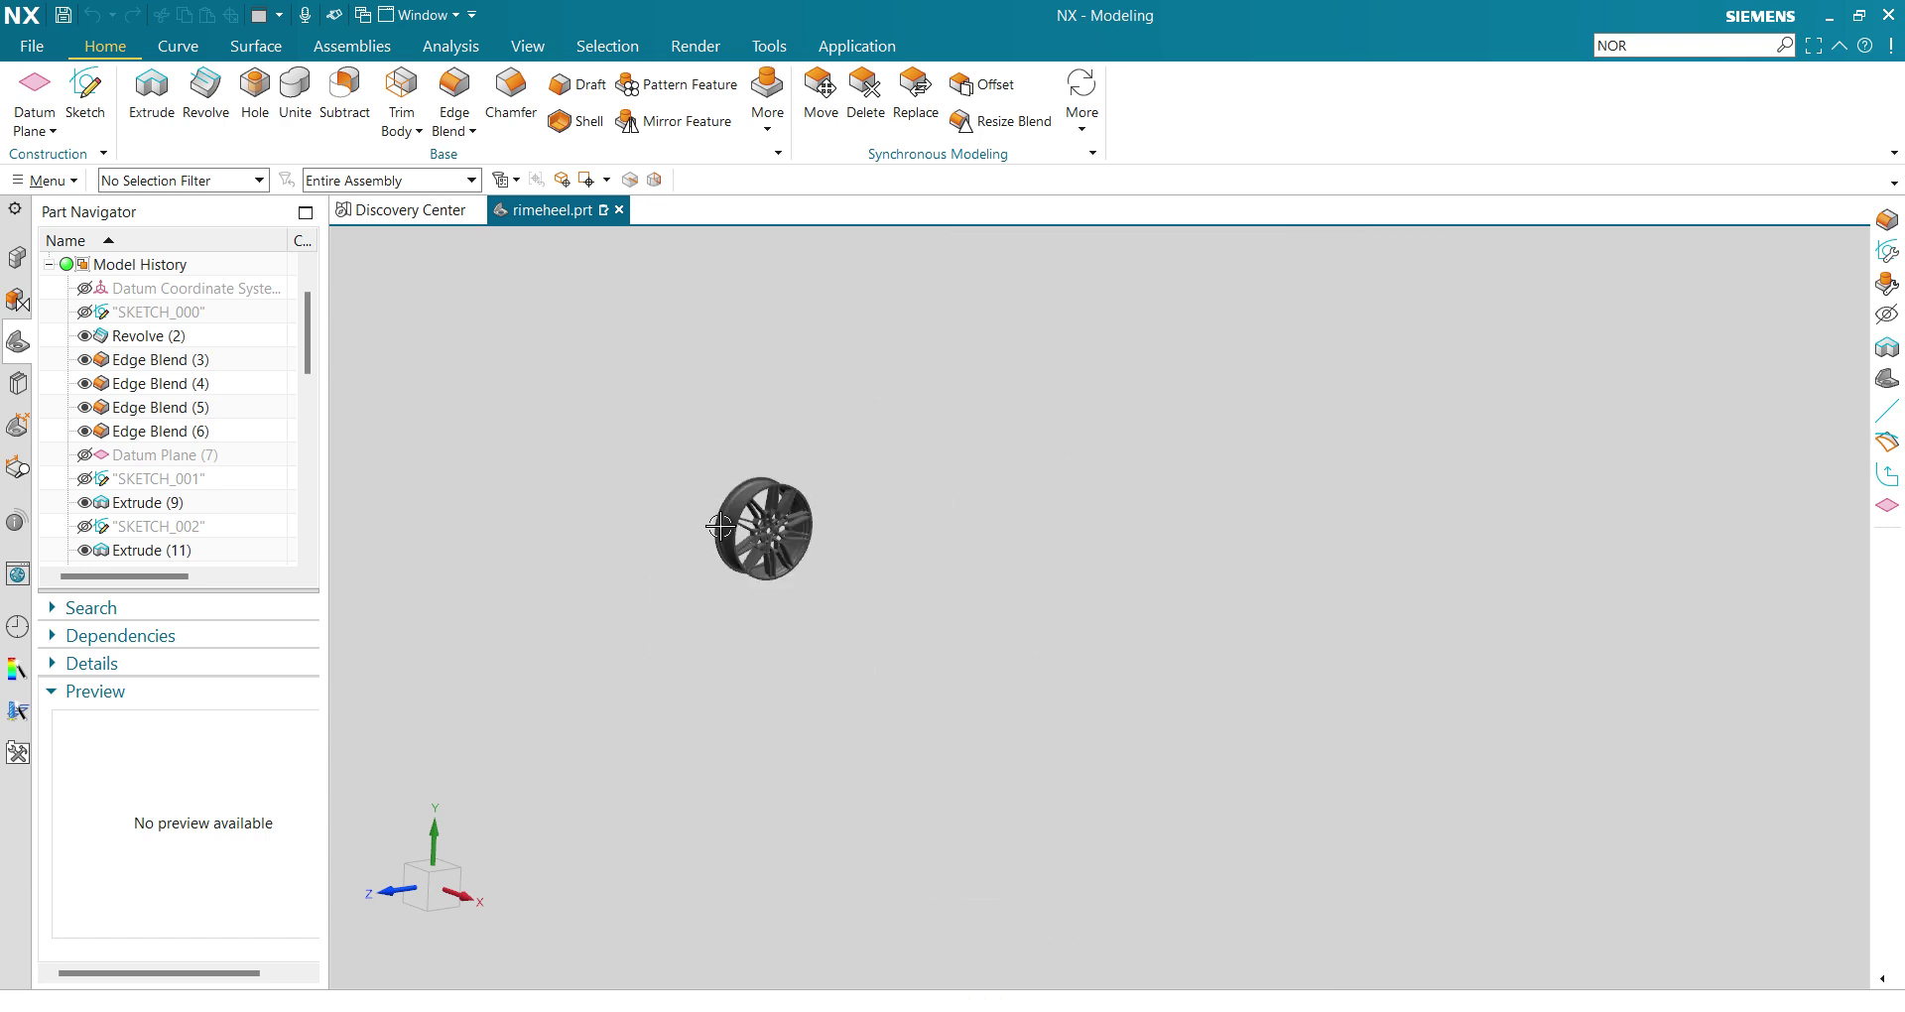
pyautogui.scroll(5, 720, 527)
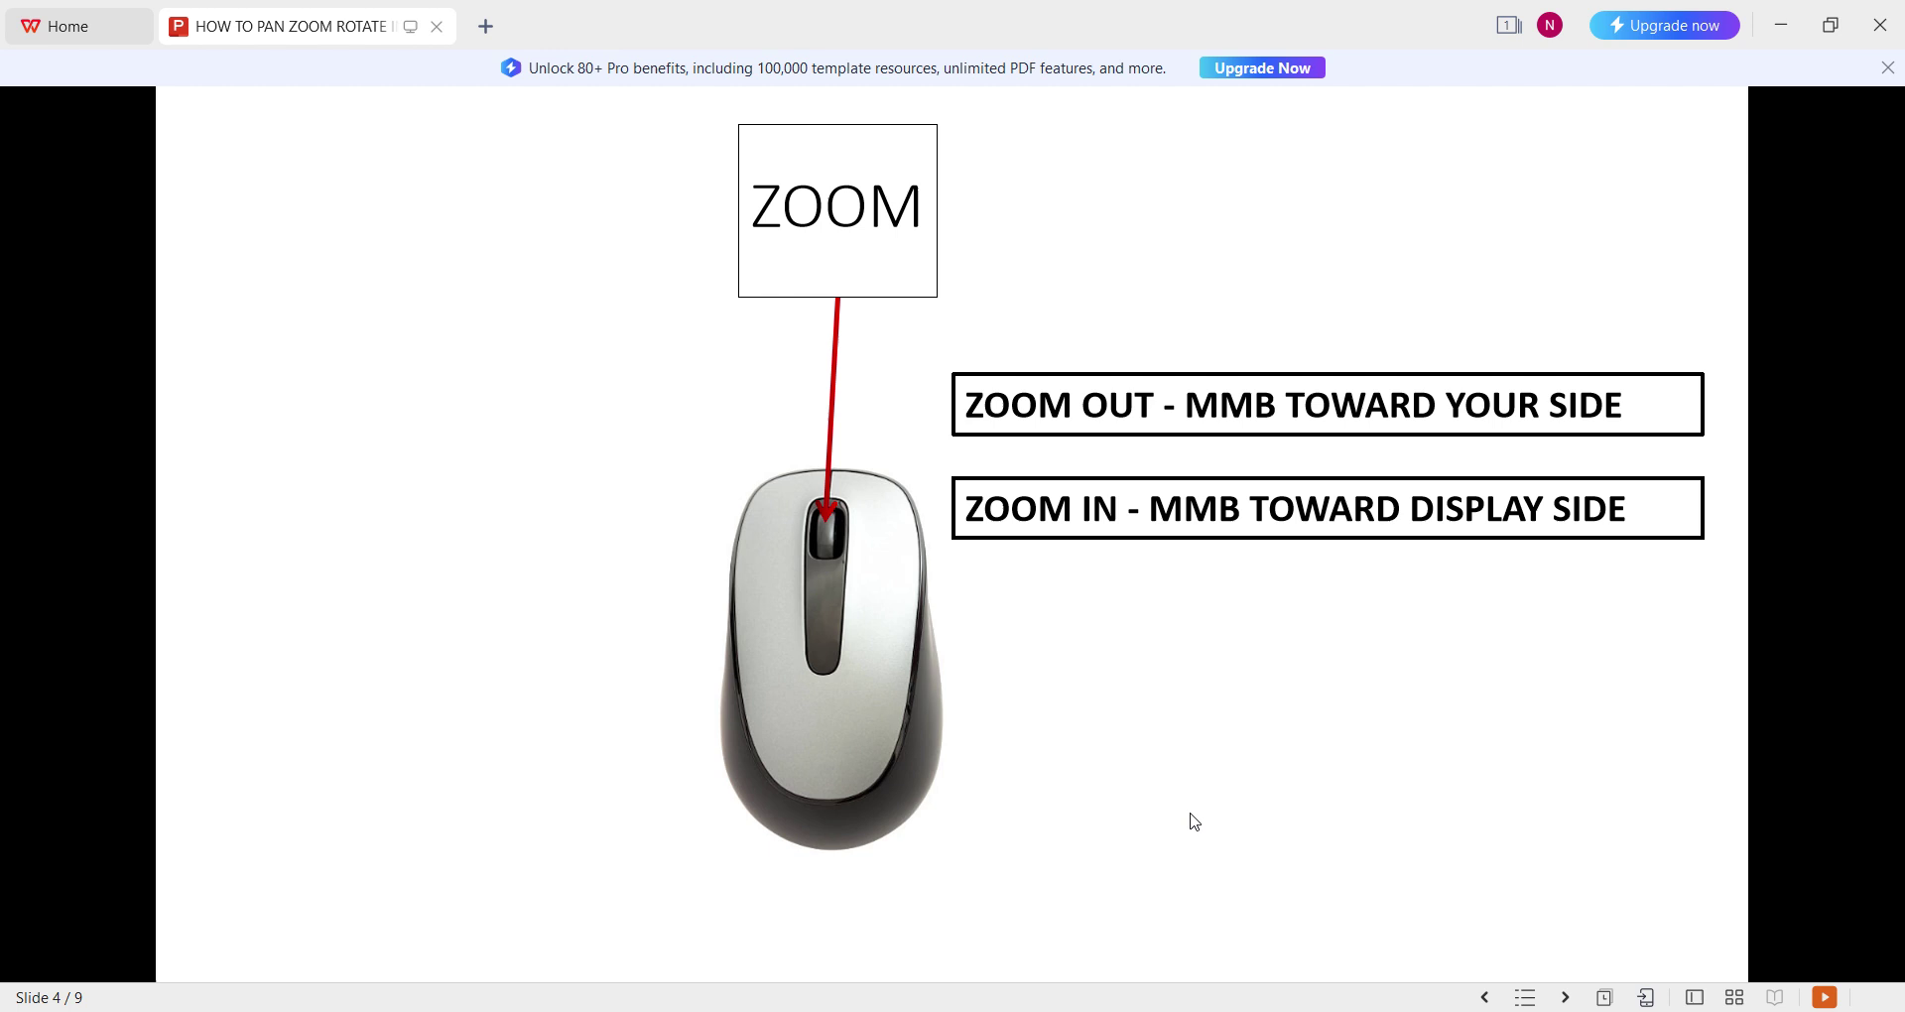
# Advance the presentation to the ROTATE slide and, back in NX, rotate the wheel rim to view it from different sides.
pyautogui.click(1191, 811)
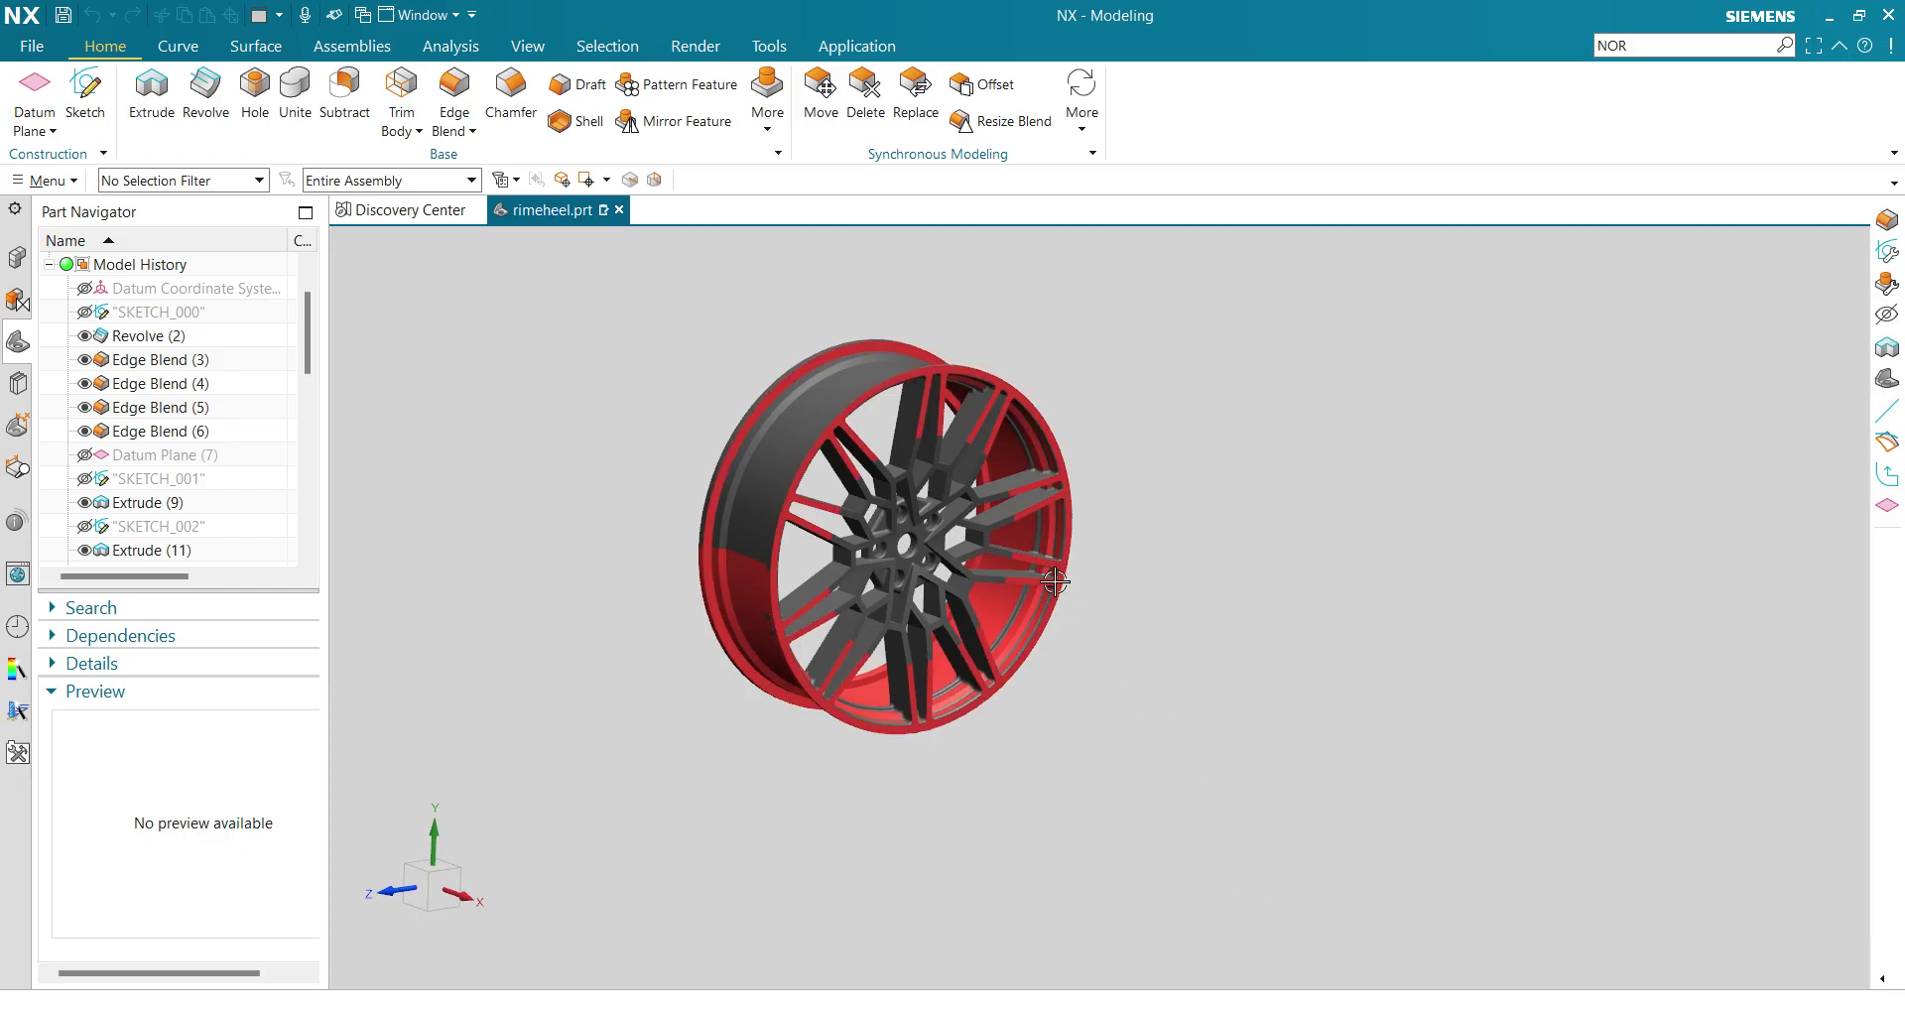
pyautogui.moveTo(1233, 659); pyautogui.dragTo(695, 694, button='middle')
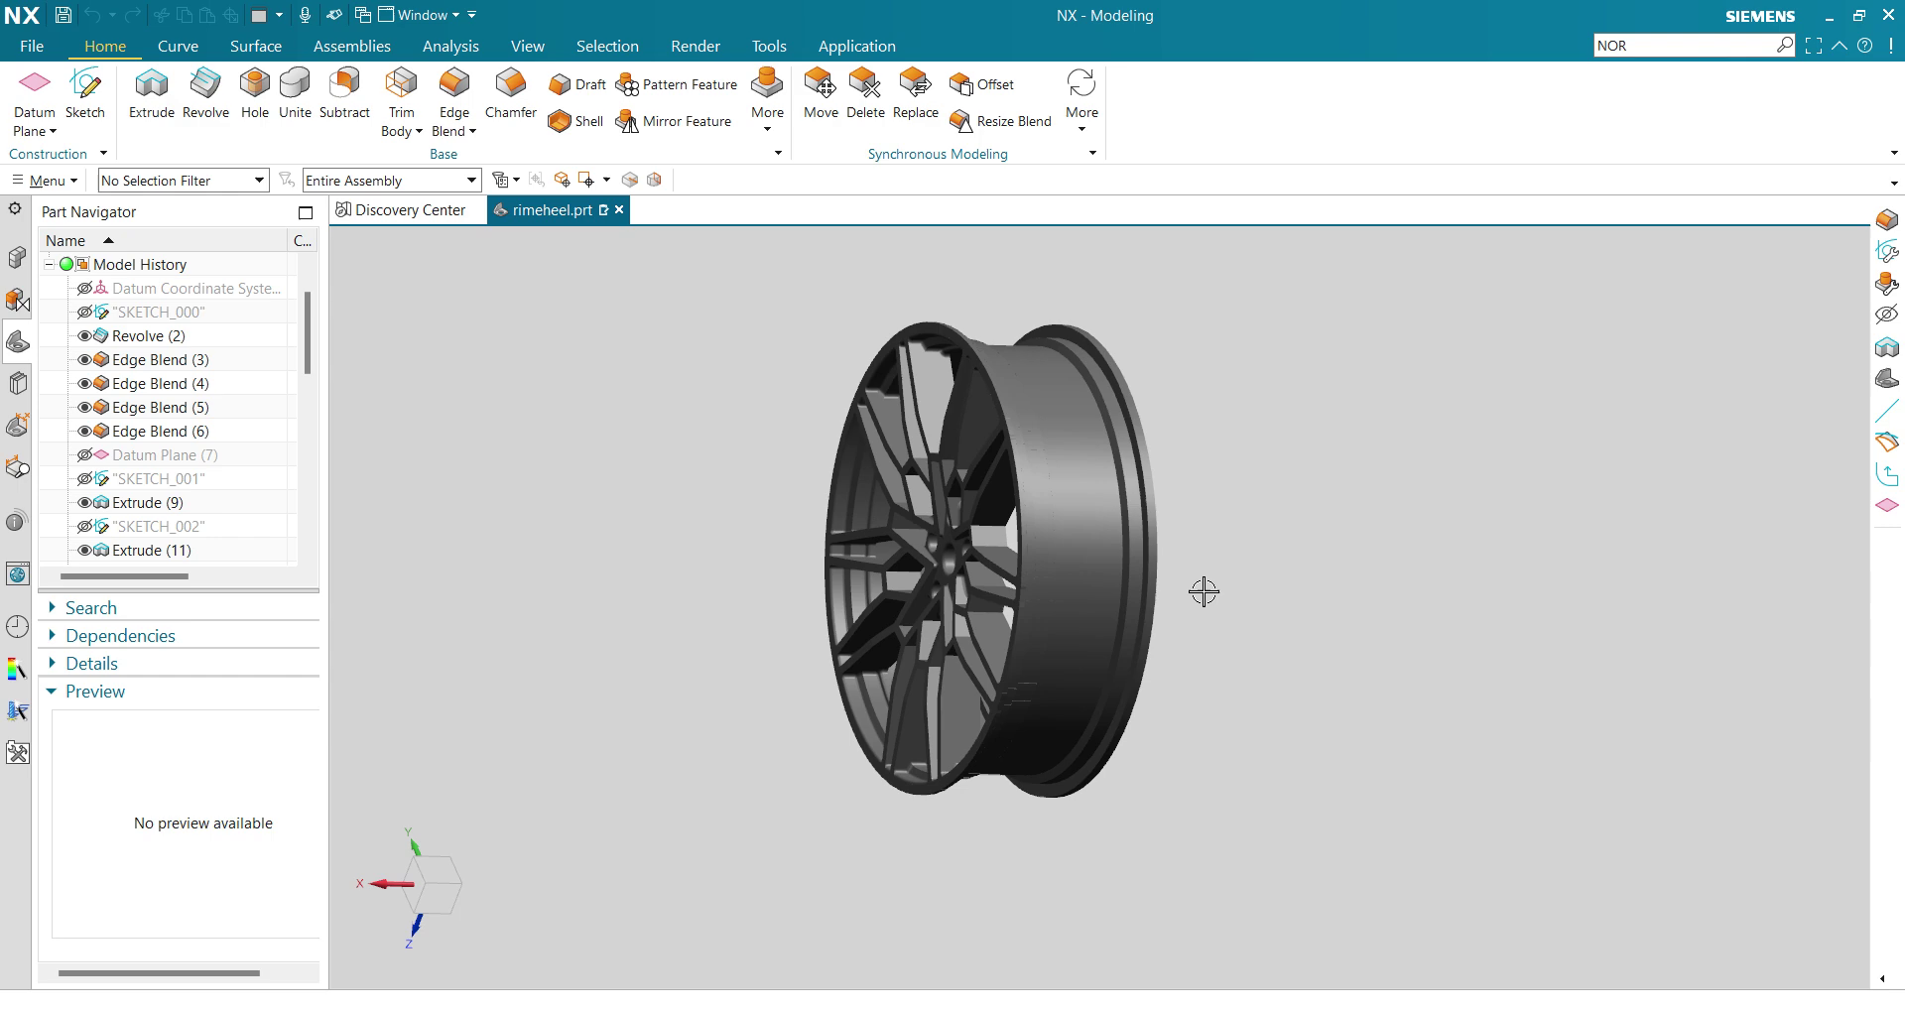
pyautogui.moveTo(1274, 483); pyautogui.dragTo(1230, 570, button='middle')
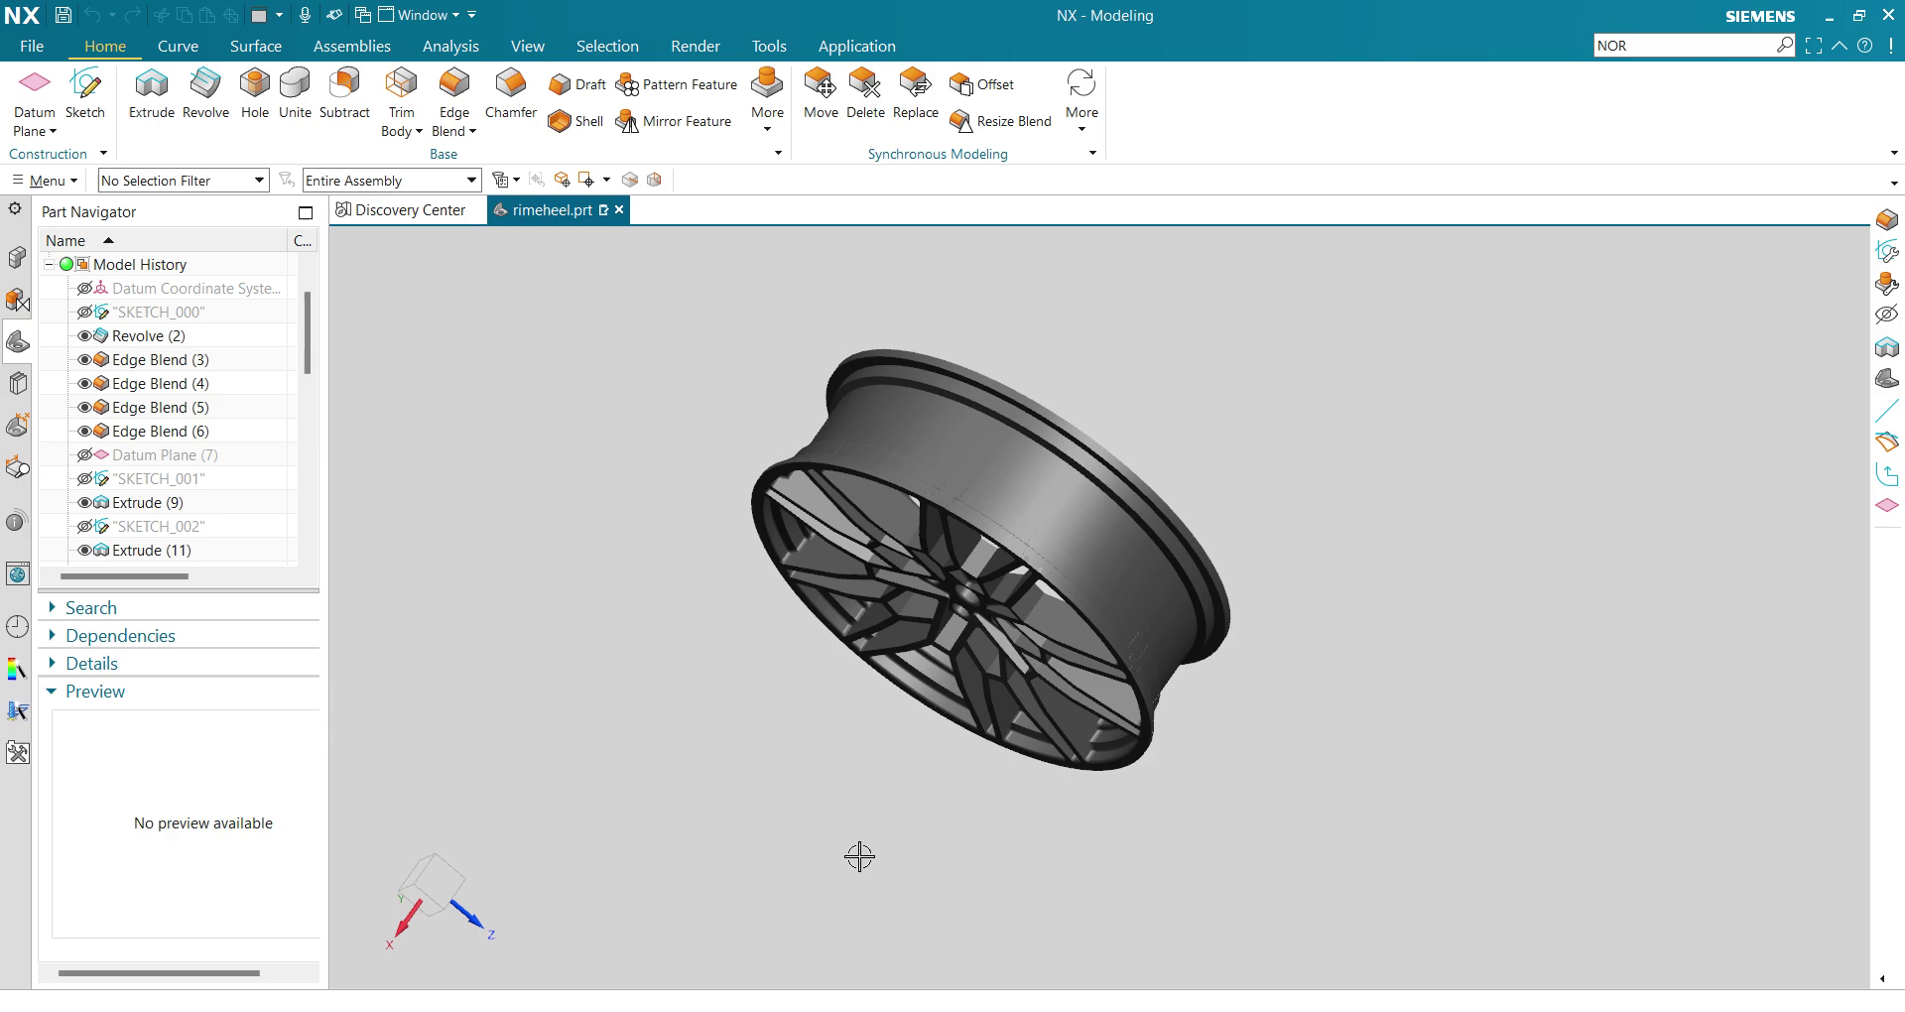
pyautogui.scroll(3, 859, 855)
pyautogui.moveTo(859, 854)
pyautogui.mouseDown(button='middle')
pyautogui.moveTo(966, 665)
pyautogui.moveTo(1208, 621)
pyautogui.moveTo(1289, 557)
pyautogui.moveTo(1165, 671)
pyautogui.moveTo(1286, 679)
pyautogui.moveTo(1394, 732)
pyautogui.mouseUp(button='middle')
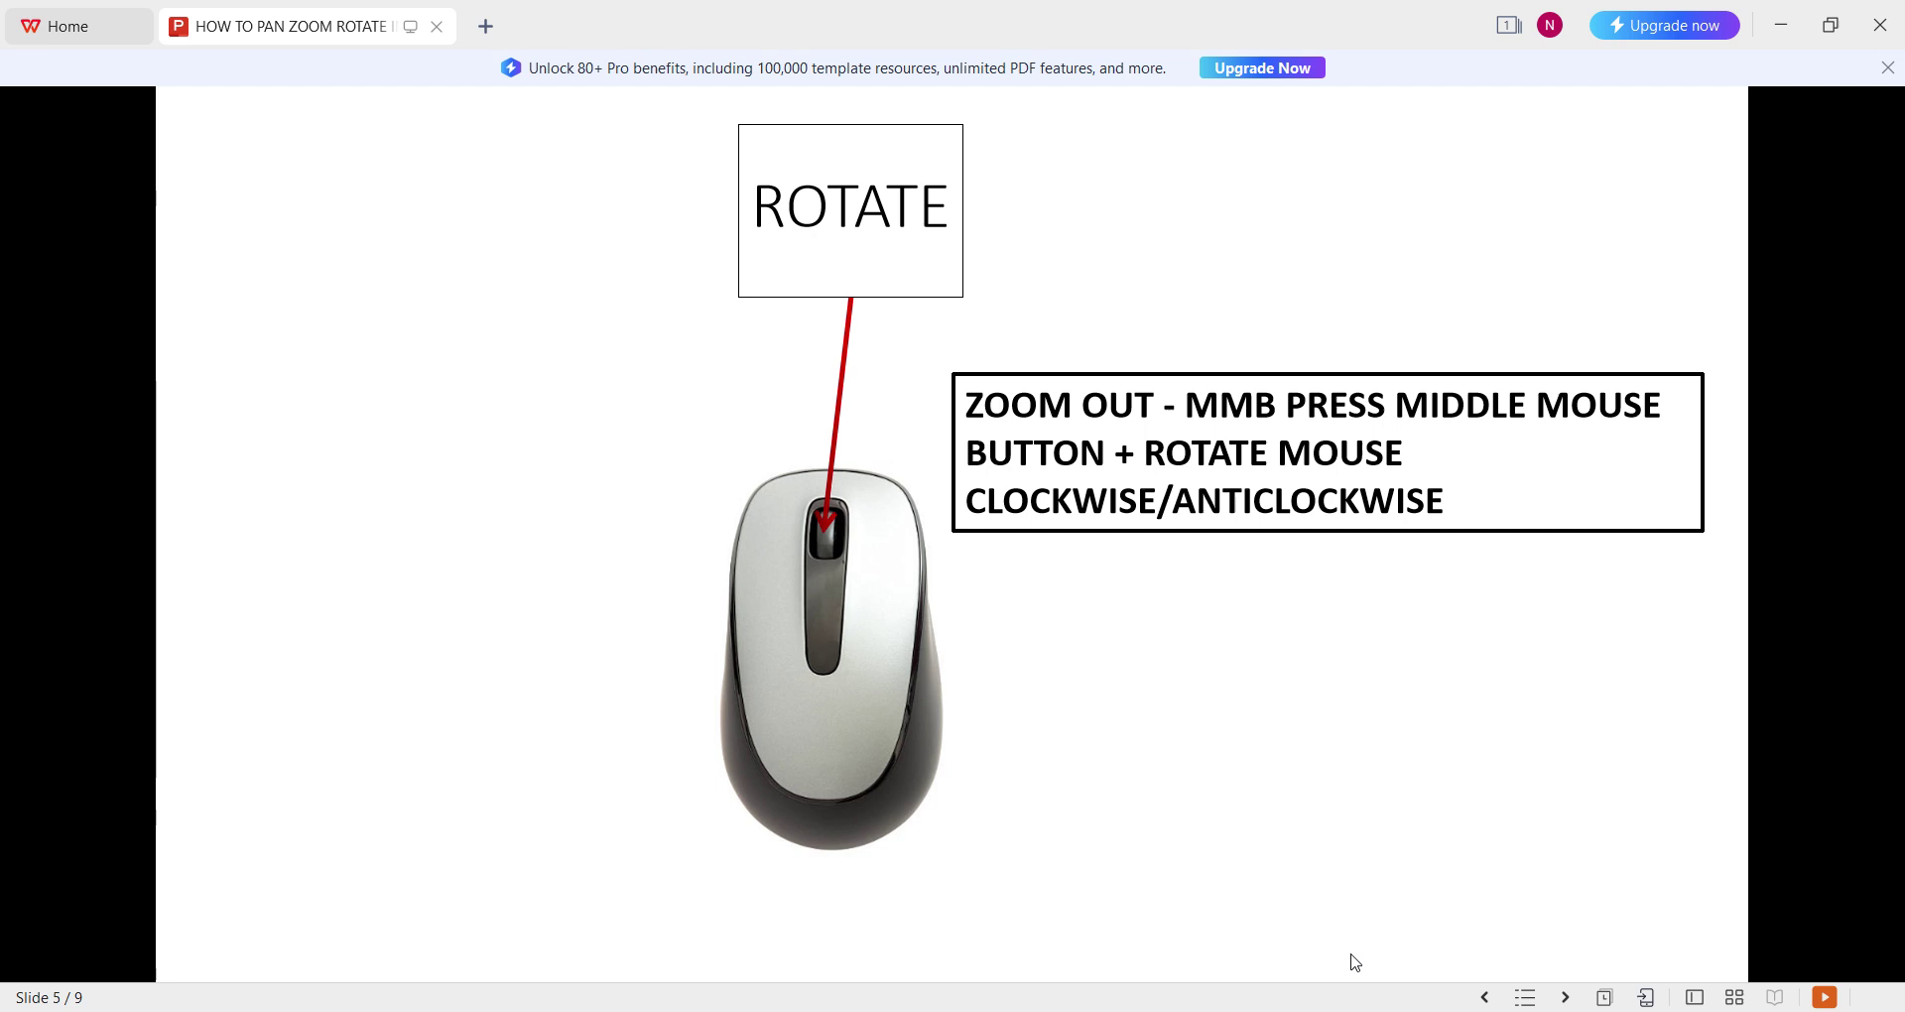
# Advance the presentation to the object selection slide and, back in NX, examine the wheel's spoke face and outer barrel up close.
pyautogui.click(1337, 929)
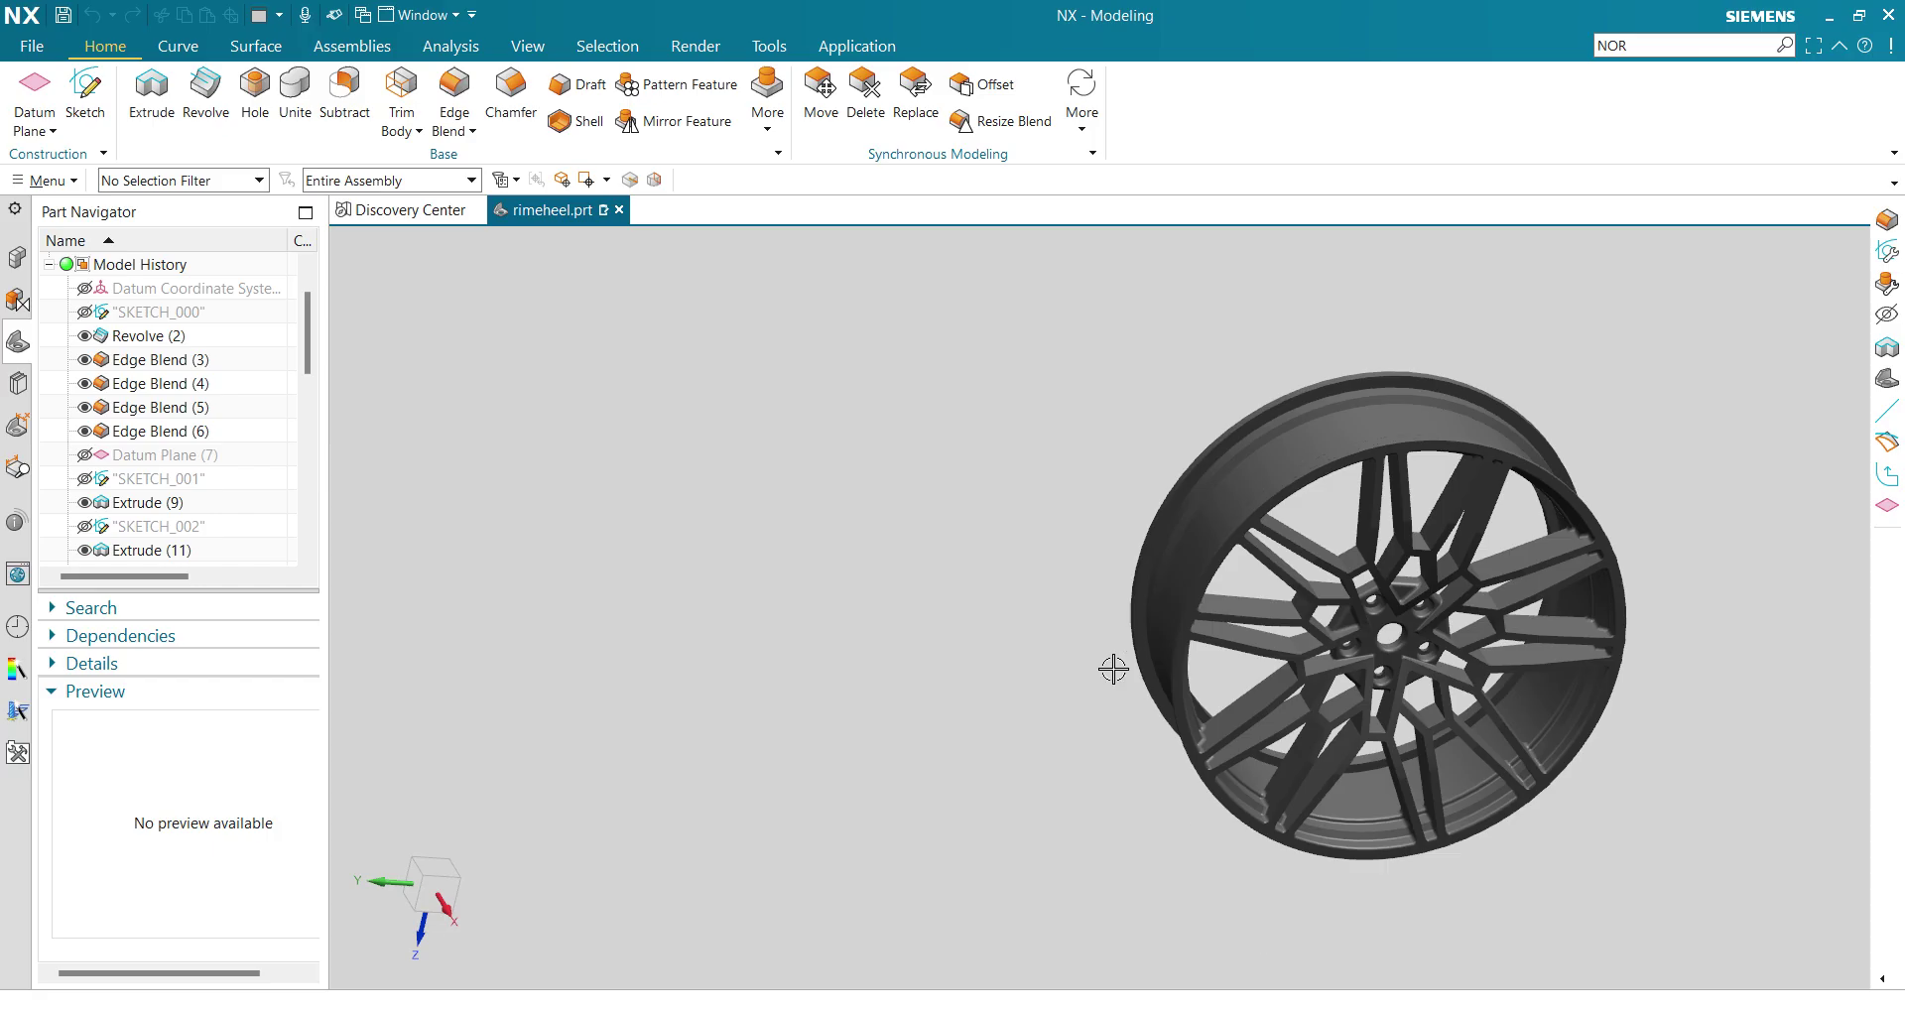
pyautogui.scroll(3, 1115, 668)
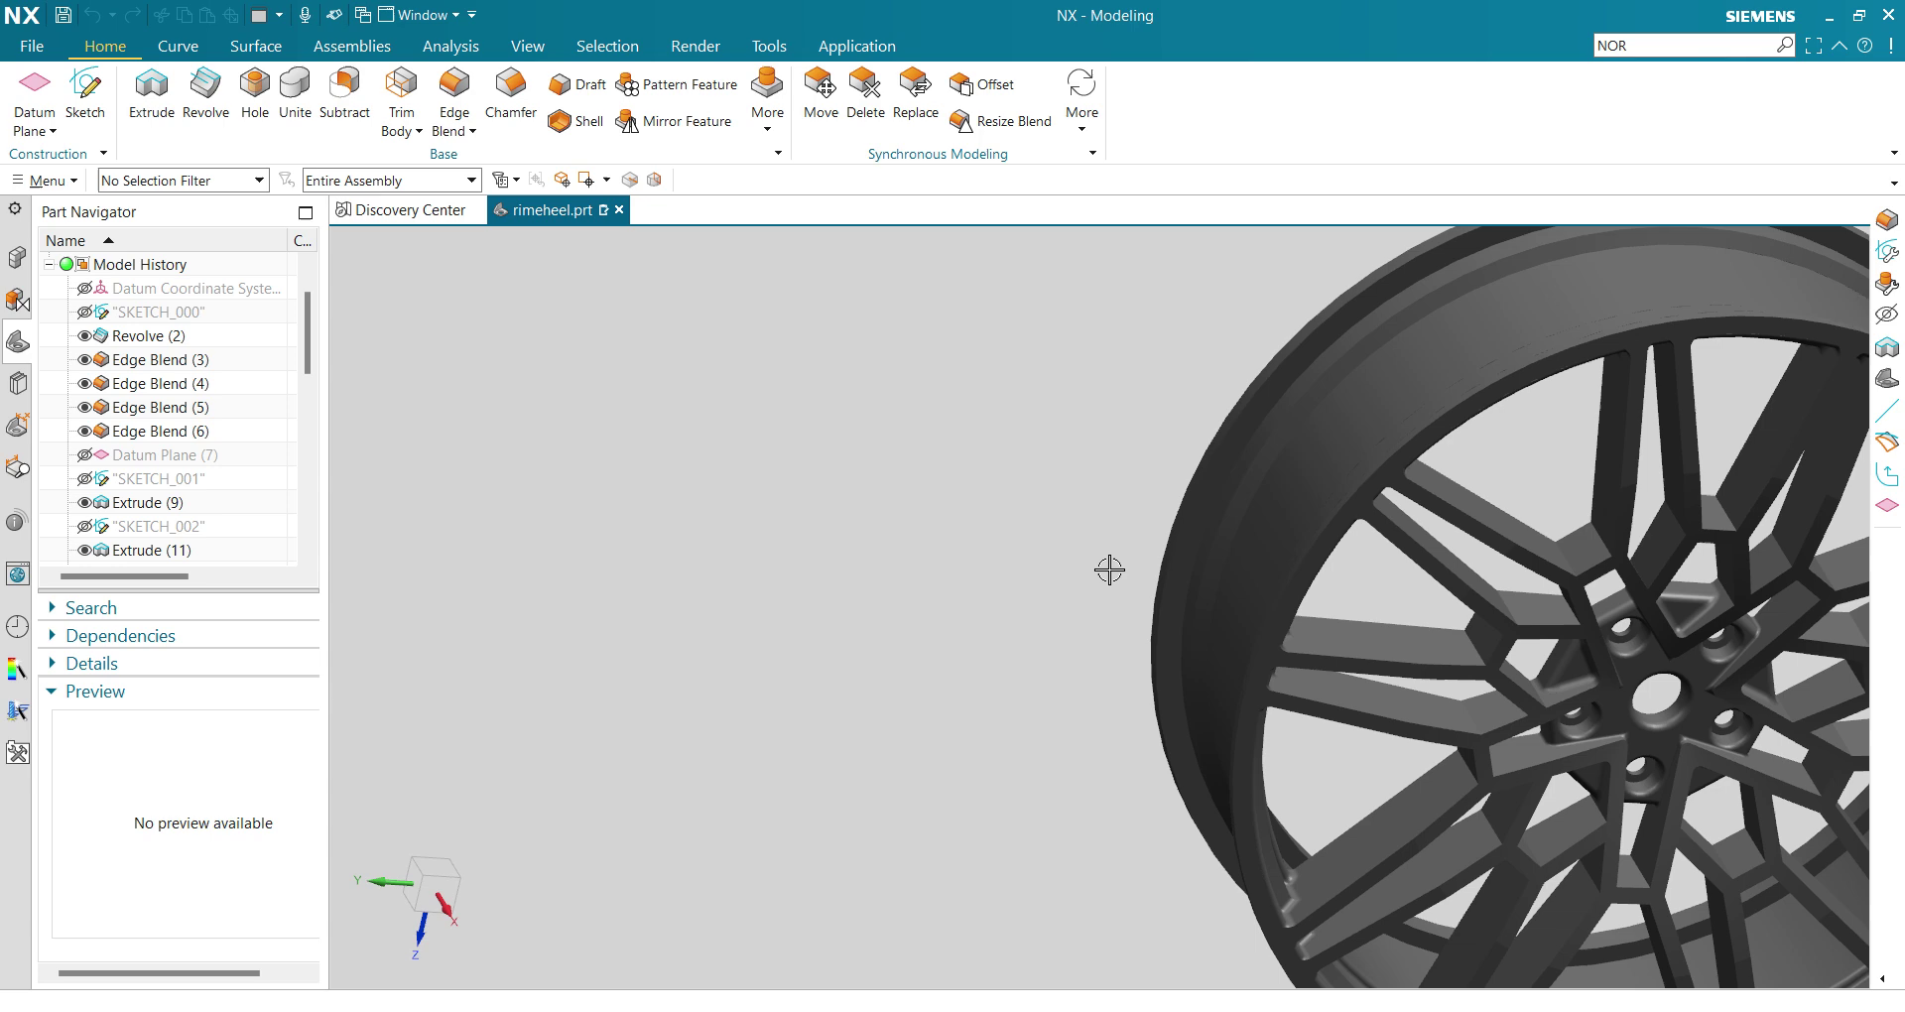
pyautogui.scroll(-3, 1114, 573)
pyautogui.keyDown('shift'); pyautogui.moveTo(1114, 578); pyautogui.dragTo(694, 430, button='middle'); pyautogui.keyUp('shift')
pyautogui.scroll(3, 693, 515)
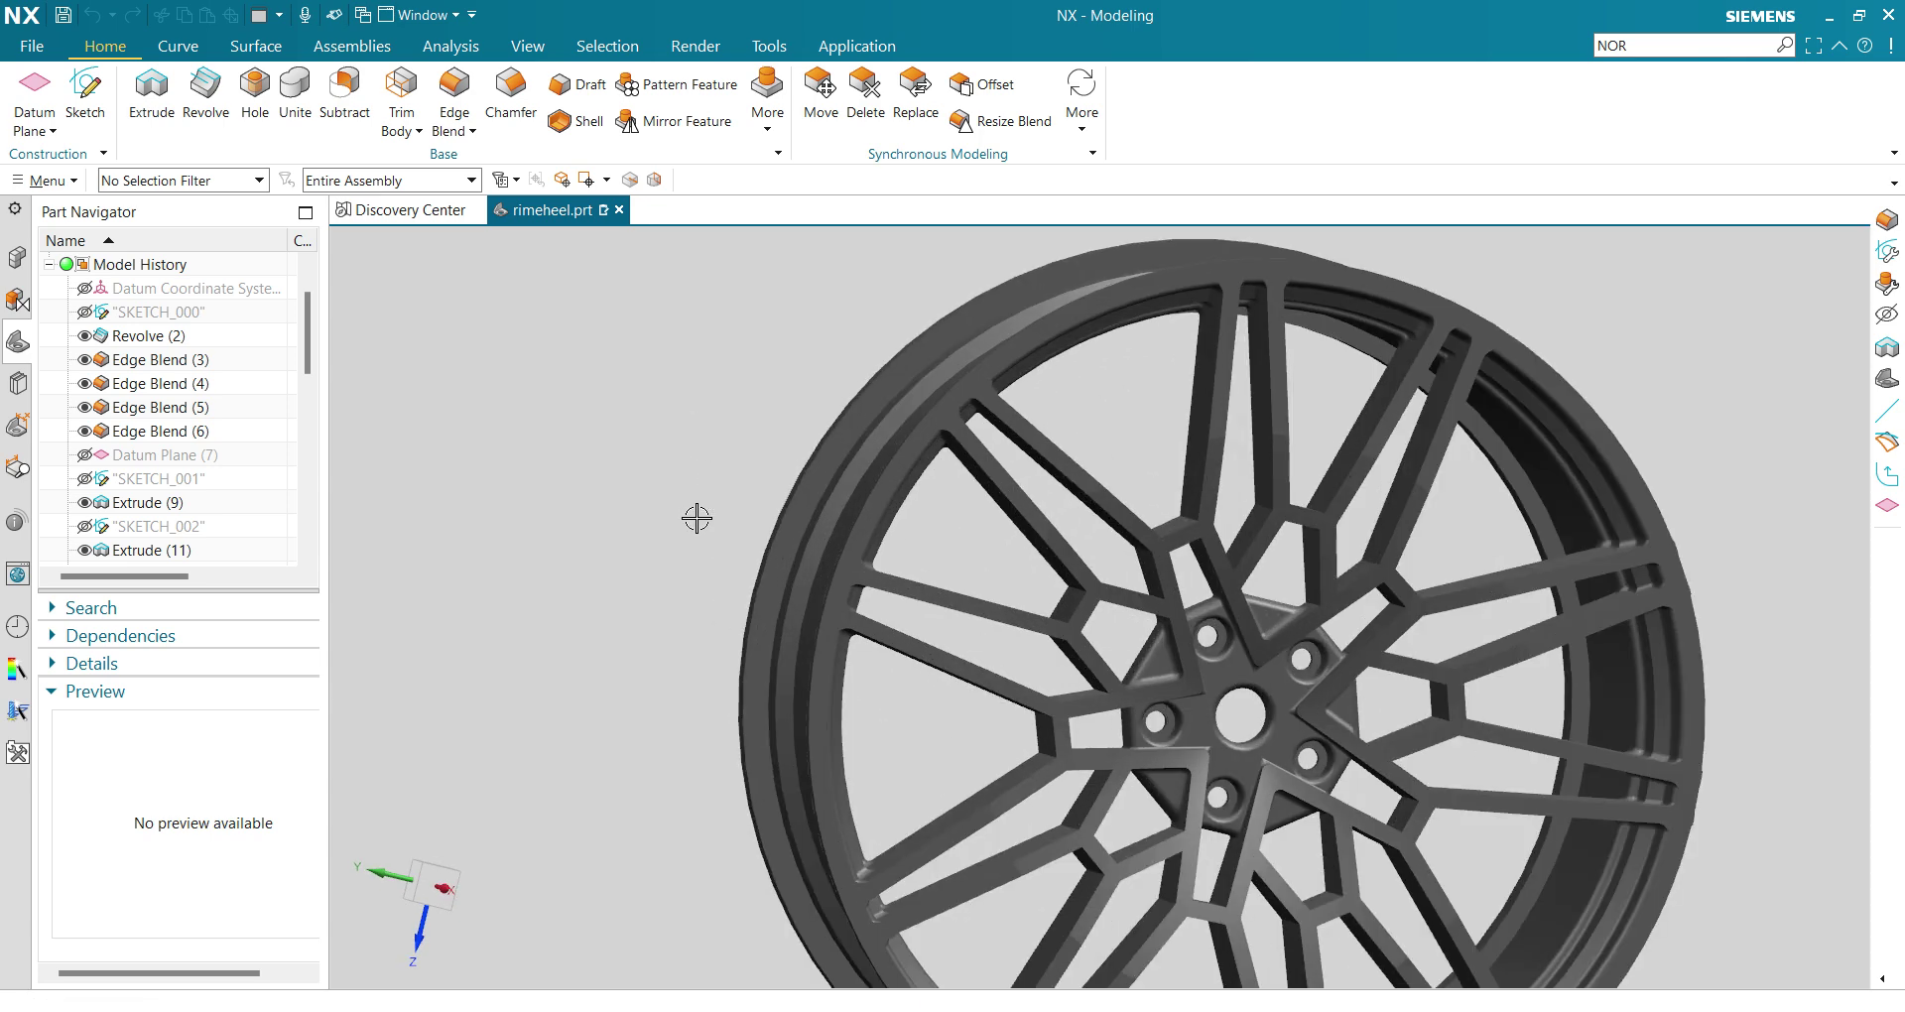
pyautogui.scroll(-2, 700, 545)
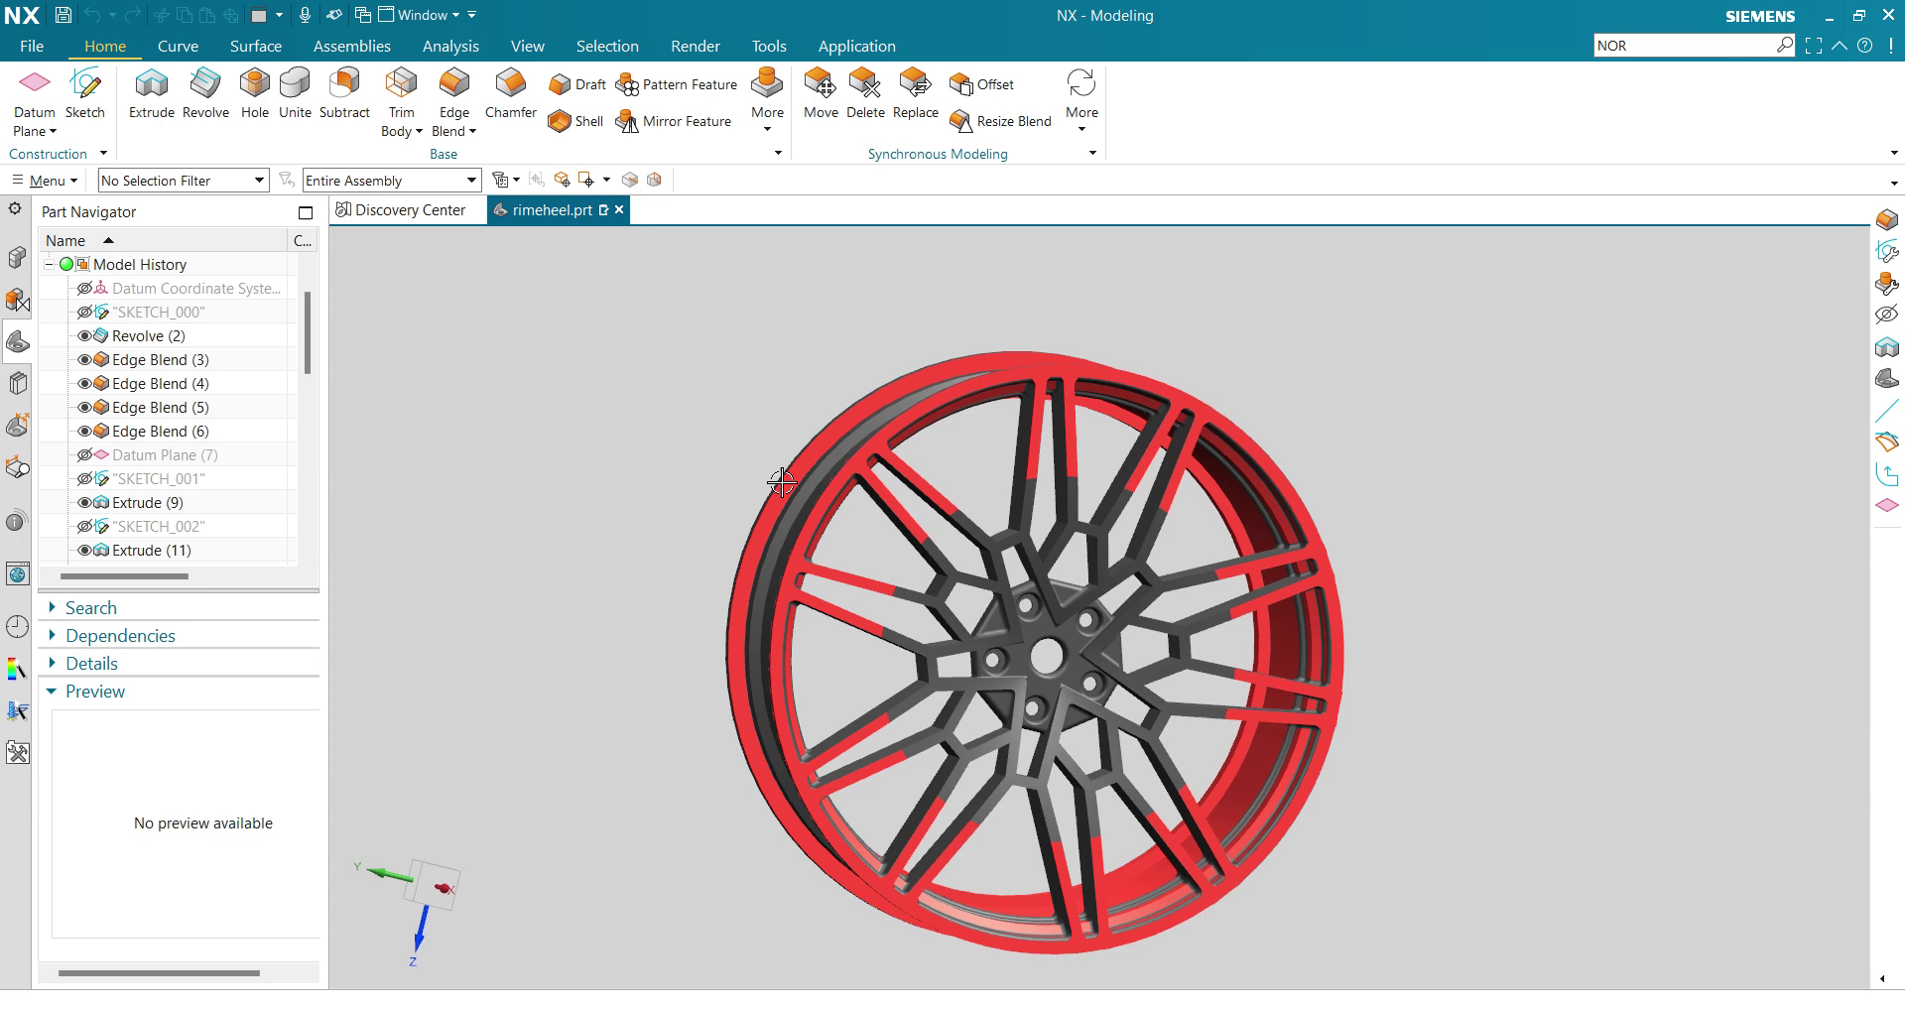
pyautogui.moveTo(853, 496); pyautogui.dragTo(840, 519, button='middle')
pyautogui.scroll(5, 825, 504)
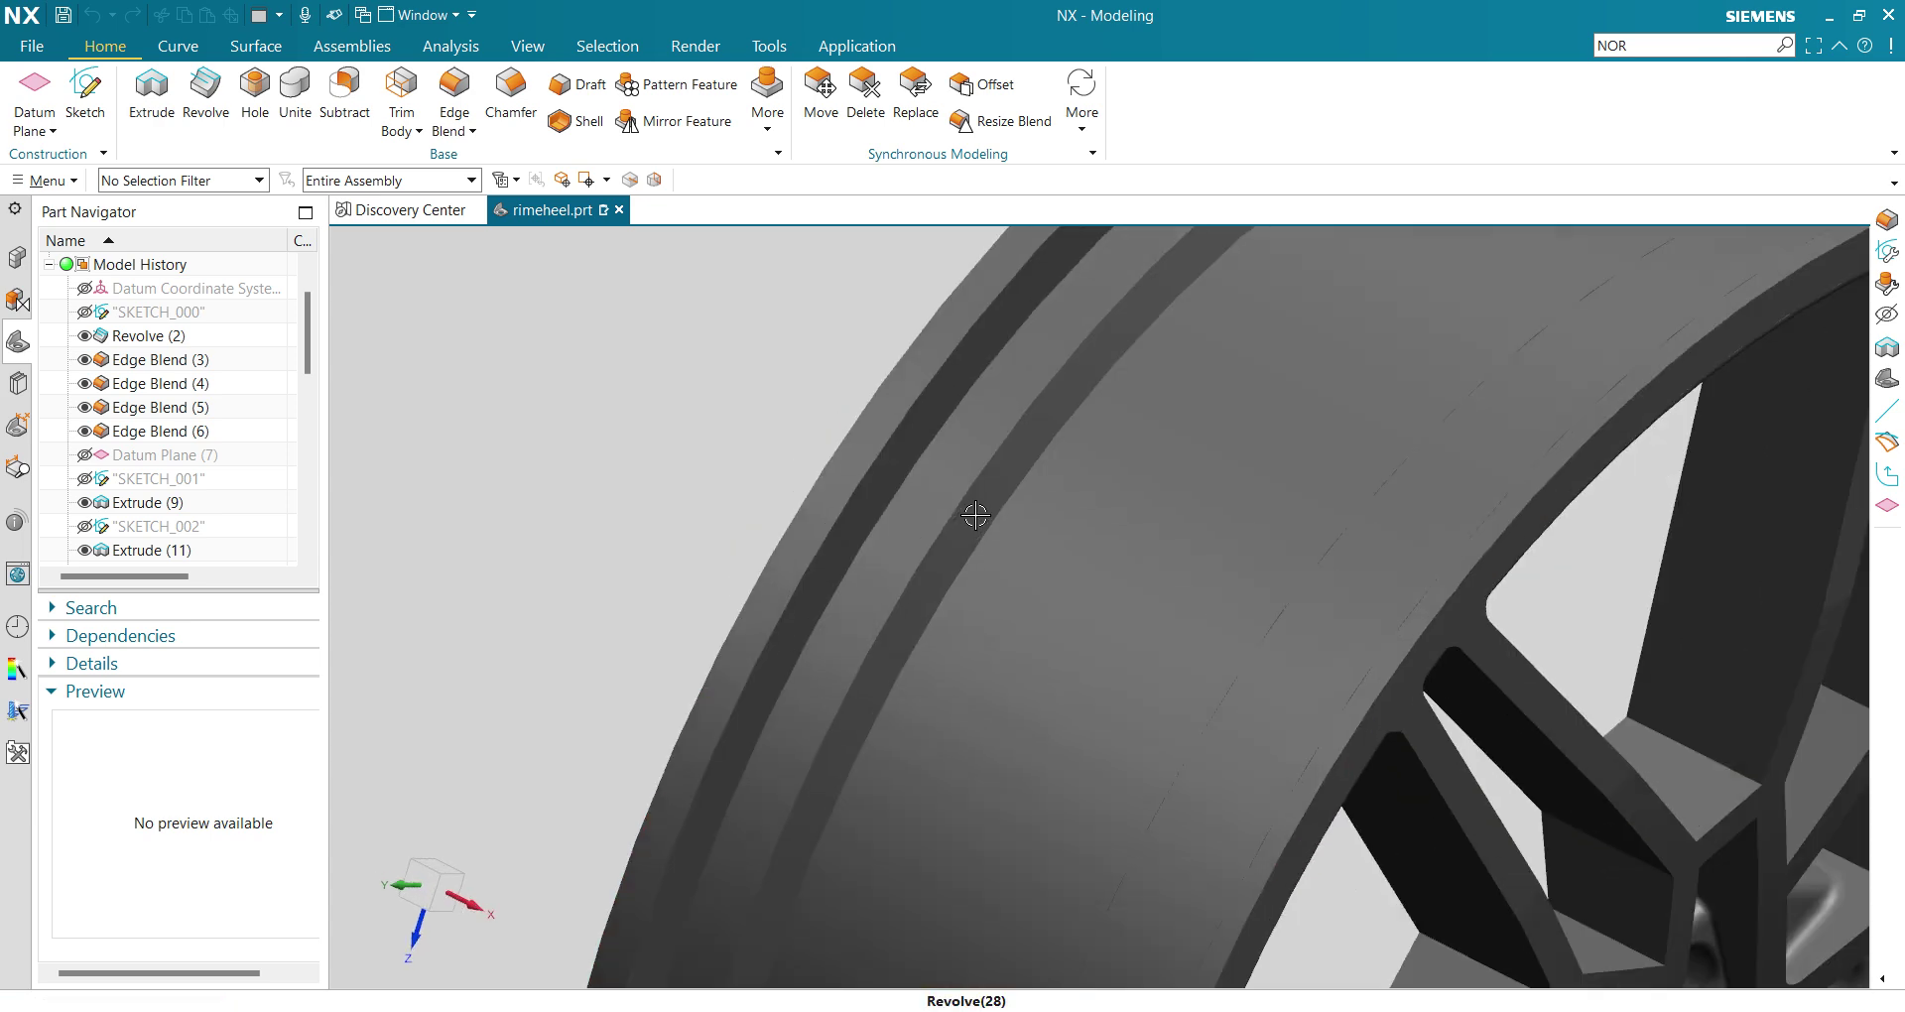
# Restrict the selection filter to Edge and select the long straight edge of a spoke on the wheel's face.
pyautogui.scroll(-4, 973, 514)
pyautogui.click(192, 181)
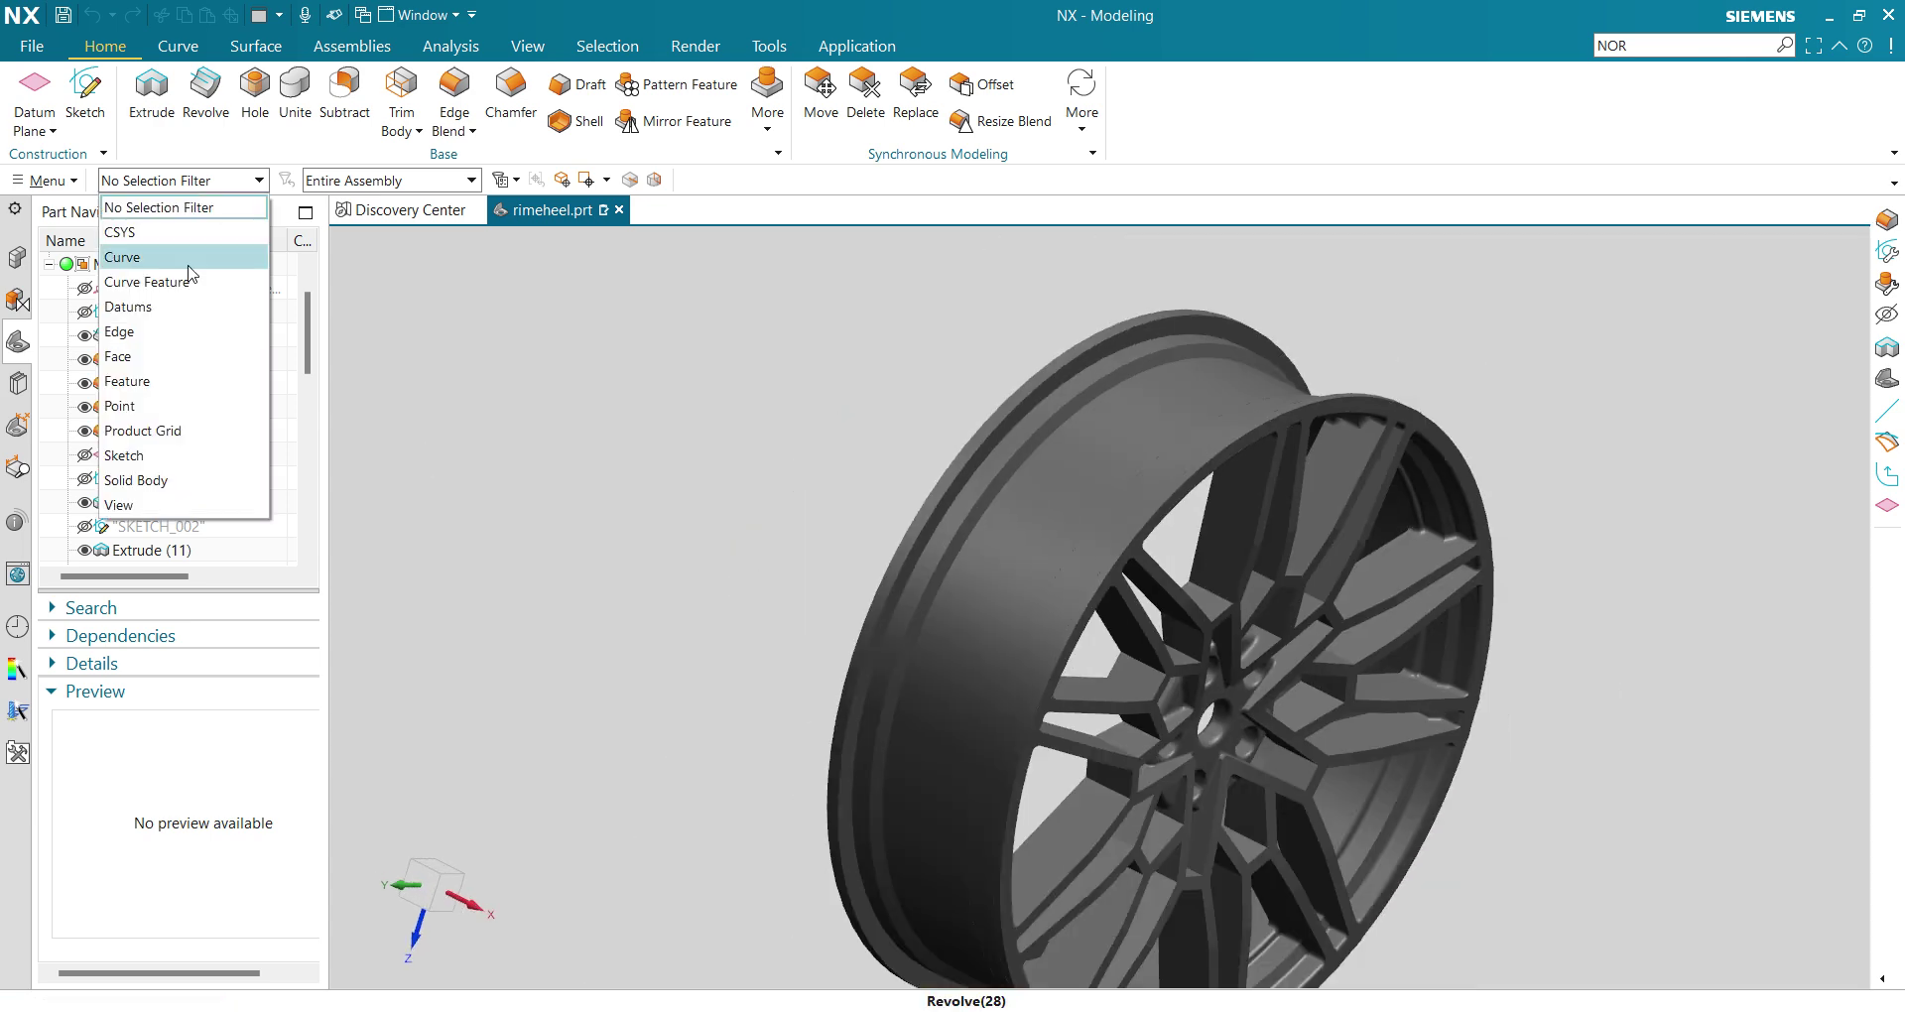
pyautogui.click(136, 340)
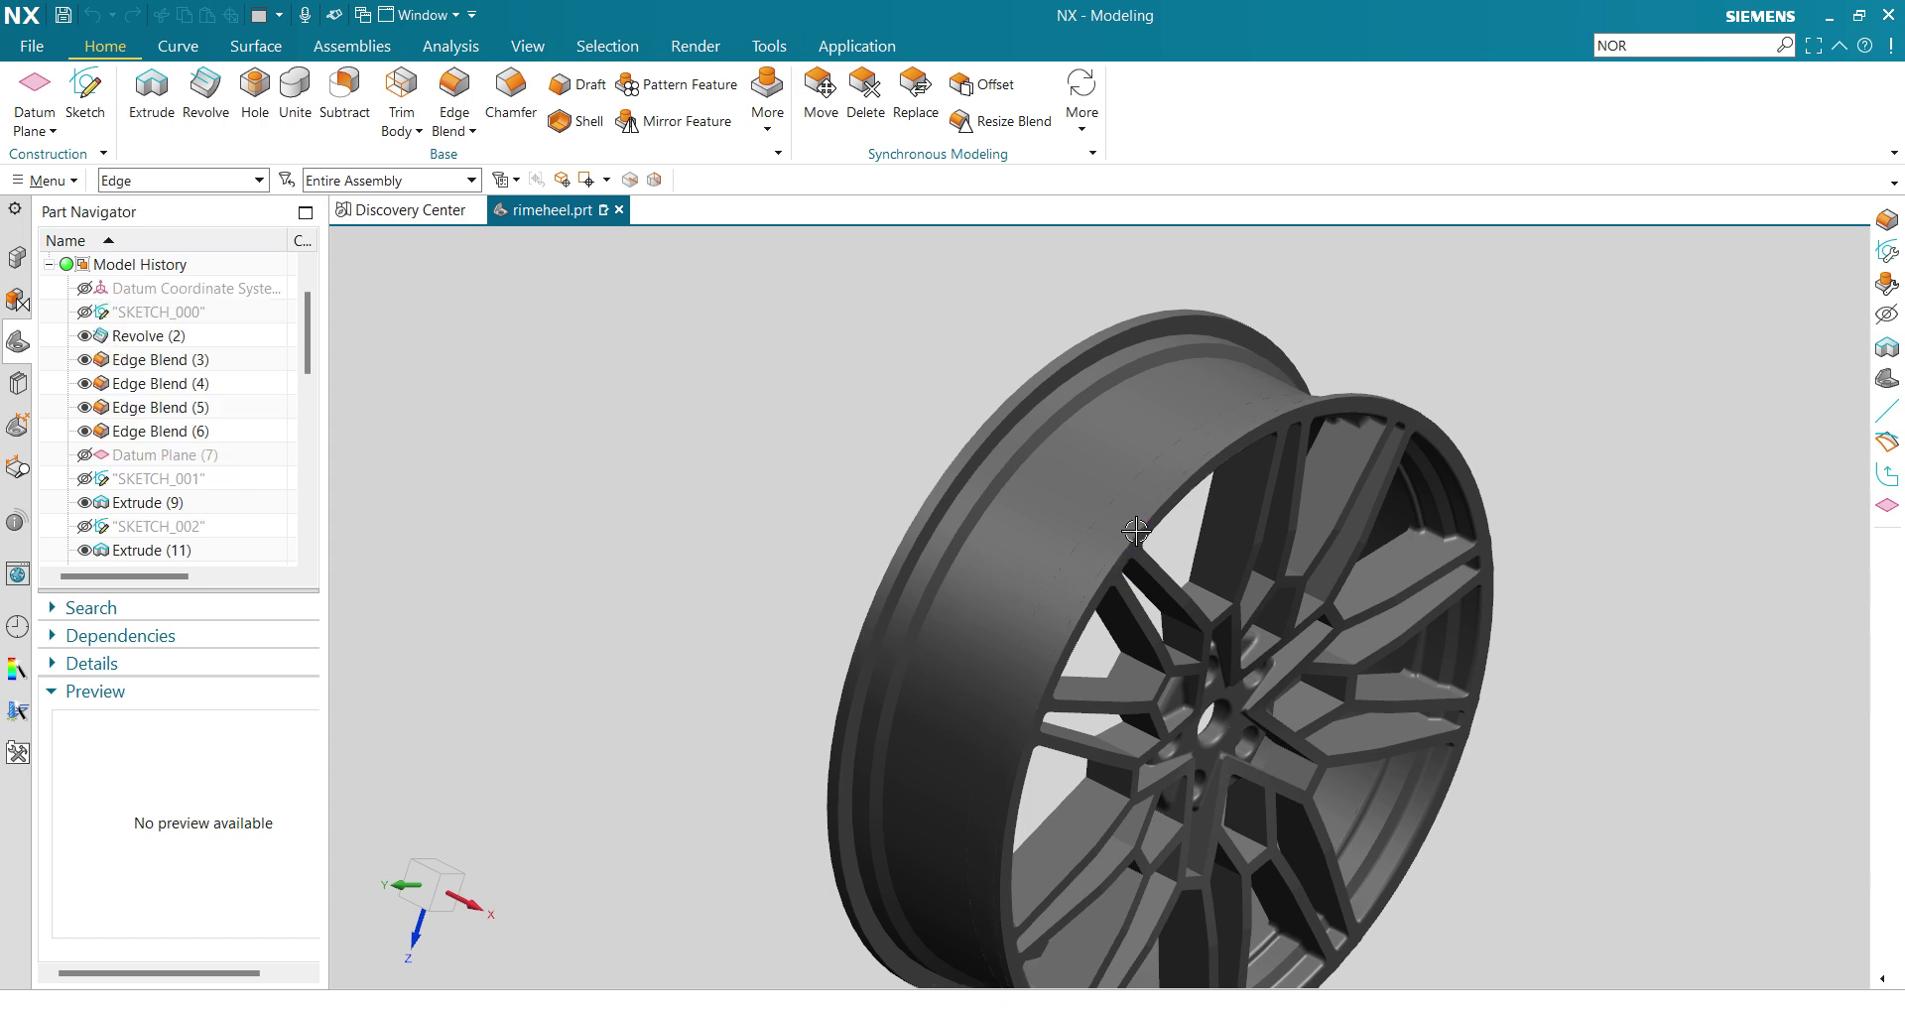
pyautogui.scroll(4, 1351, 607)
pyautogui.moveTo(1352, 607); pyautogui.dragTo(807, 433, button='middle')
pyautogui.moveTo(632, 417); pyautogui.dragTo(572, 442, button='middle')
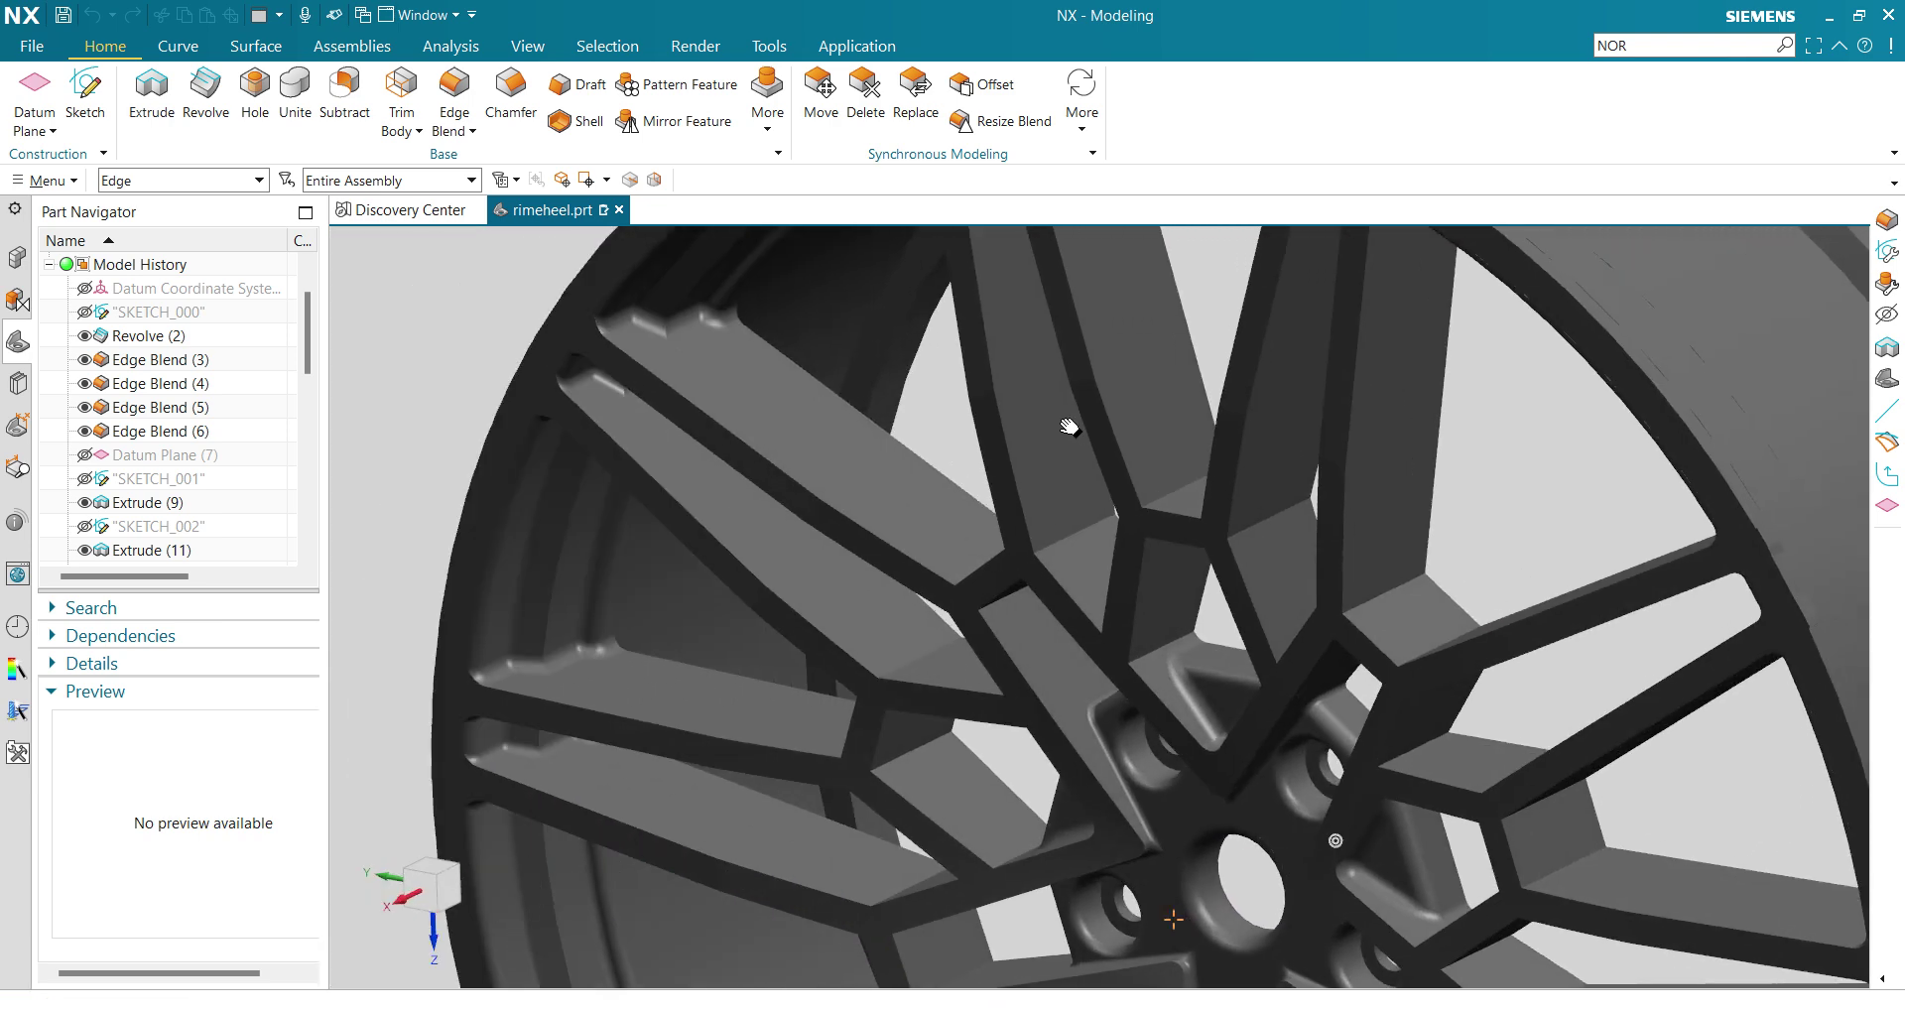
pyautogui.keyDown('shift'); pyautogui.moveTo(1069, 427); pyautogui.dragTo(1116, 421, button='middle'); pyautogui.keyUp('shift')
pyautogui.click(787, 429)
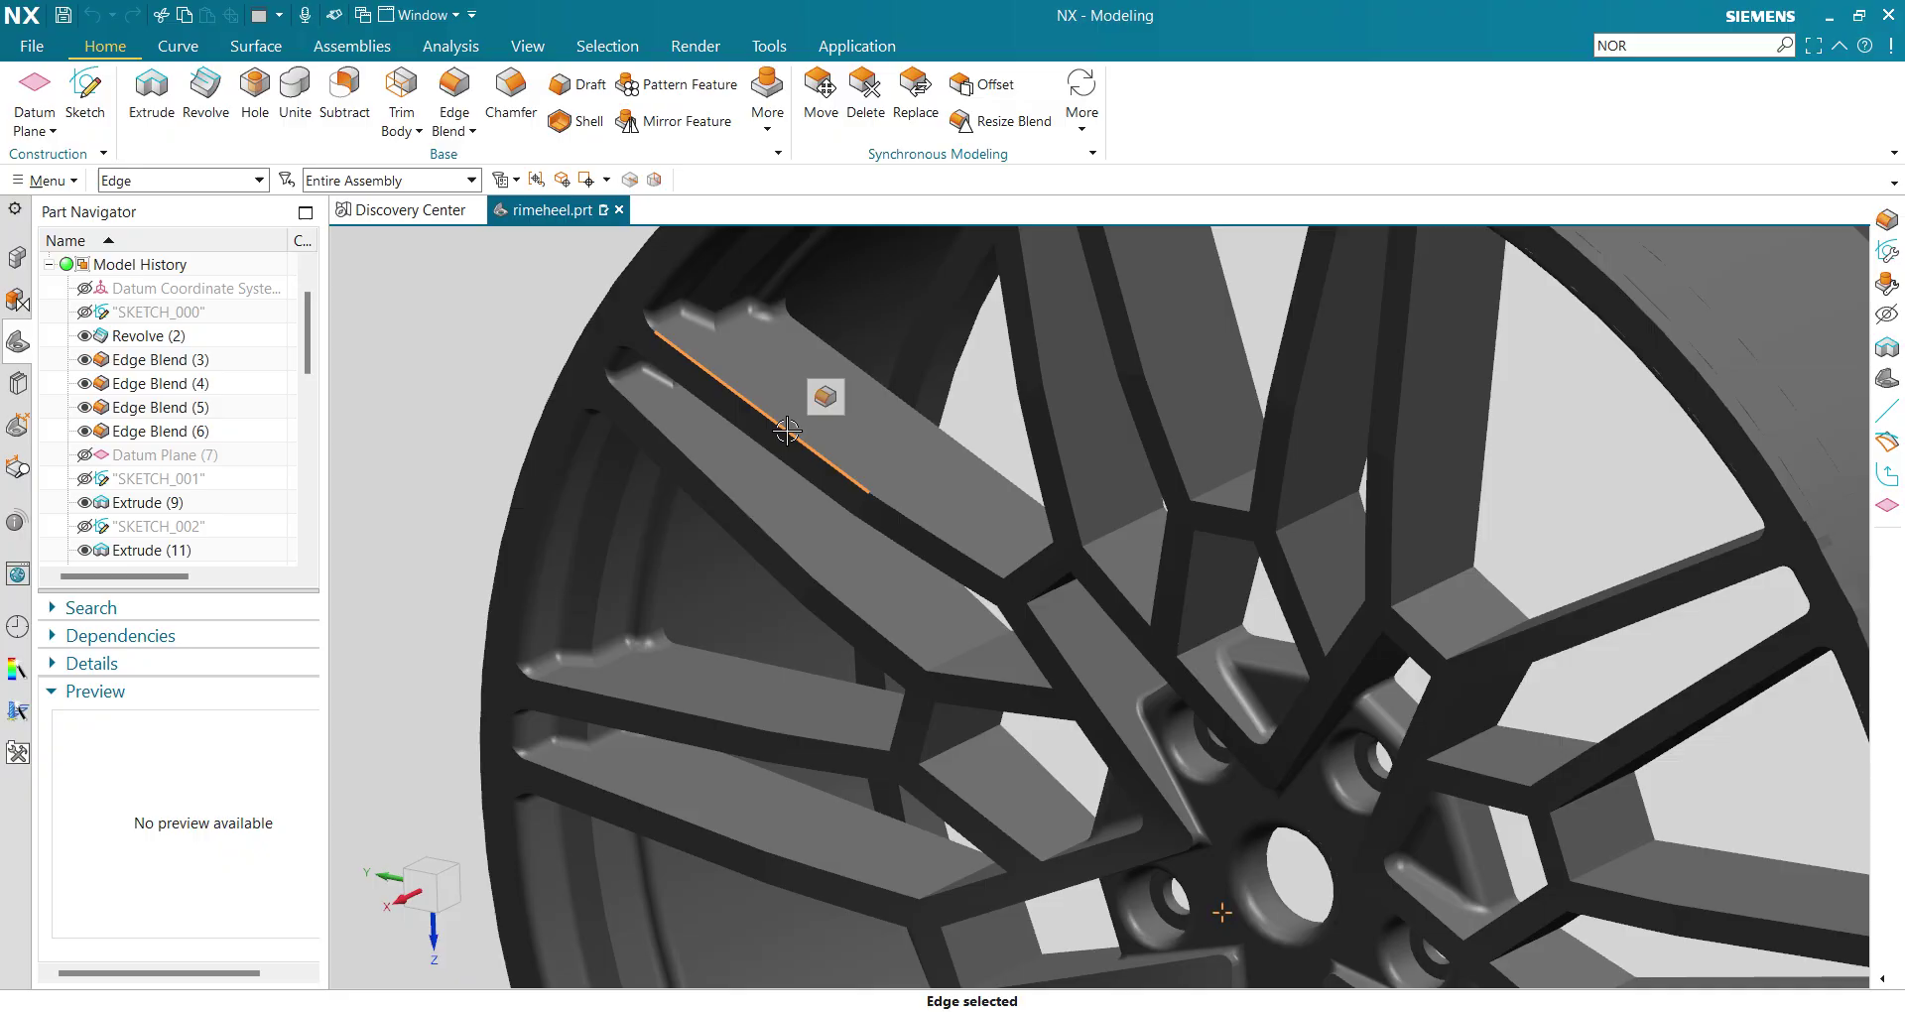
# Switch to the WPS presentation, advance from the object selection slide to the LMB measure shortcut slide, and return to NX.
pyautogui.hotkey('alt', 'Tab')
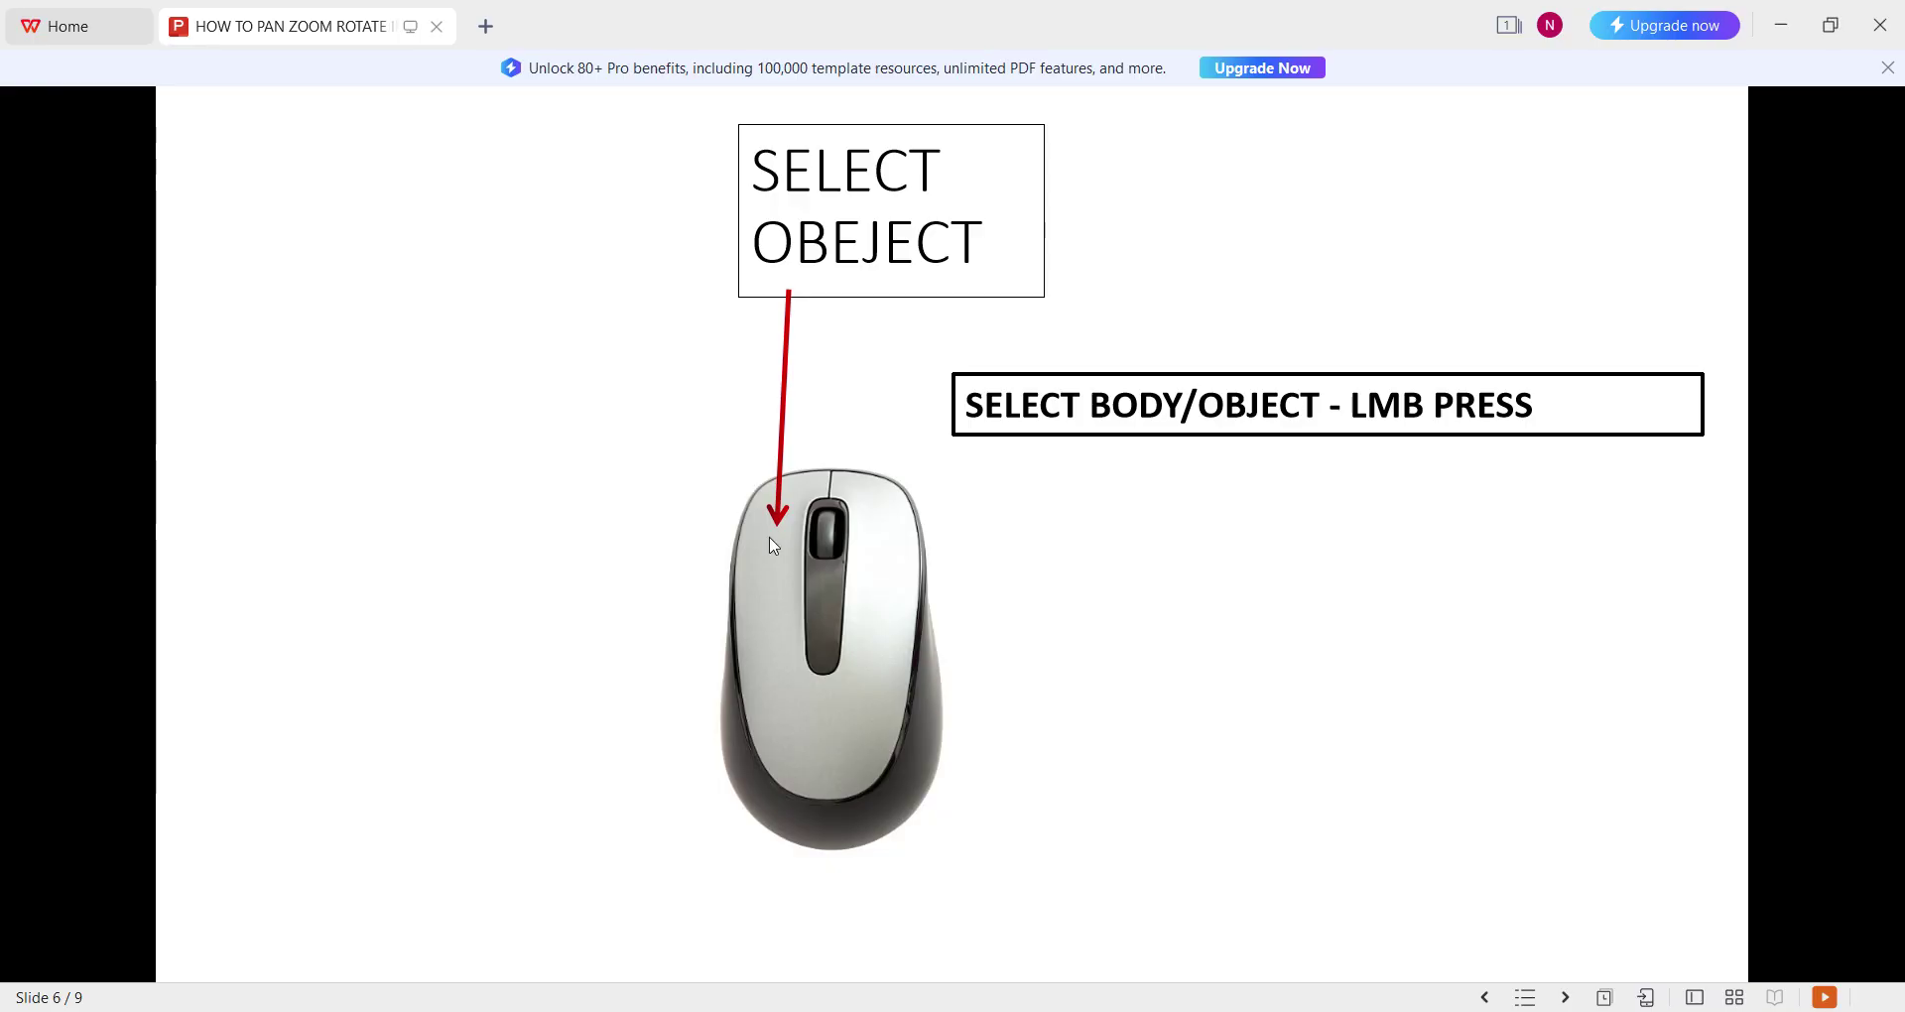
pyautogui.click(749, 446)
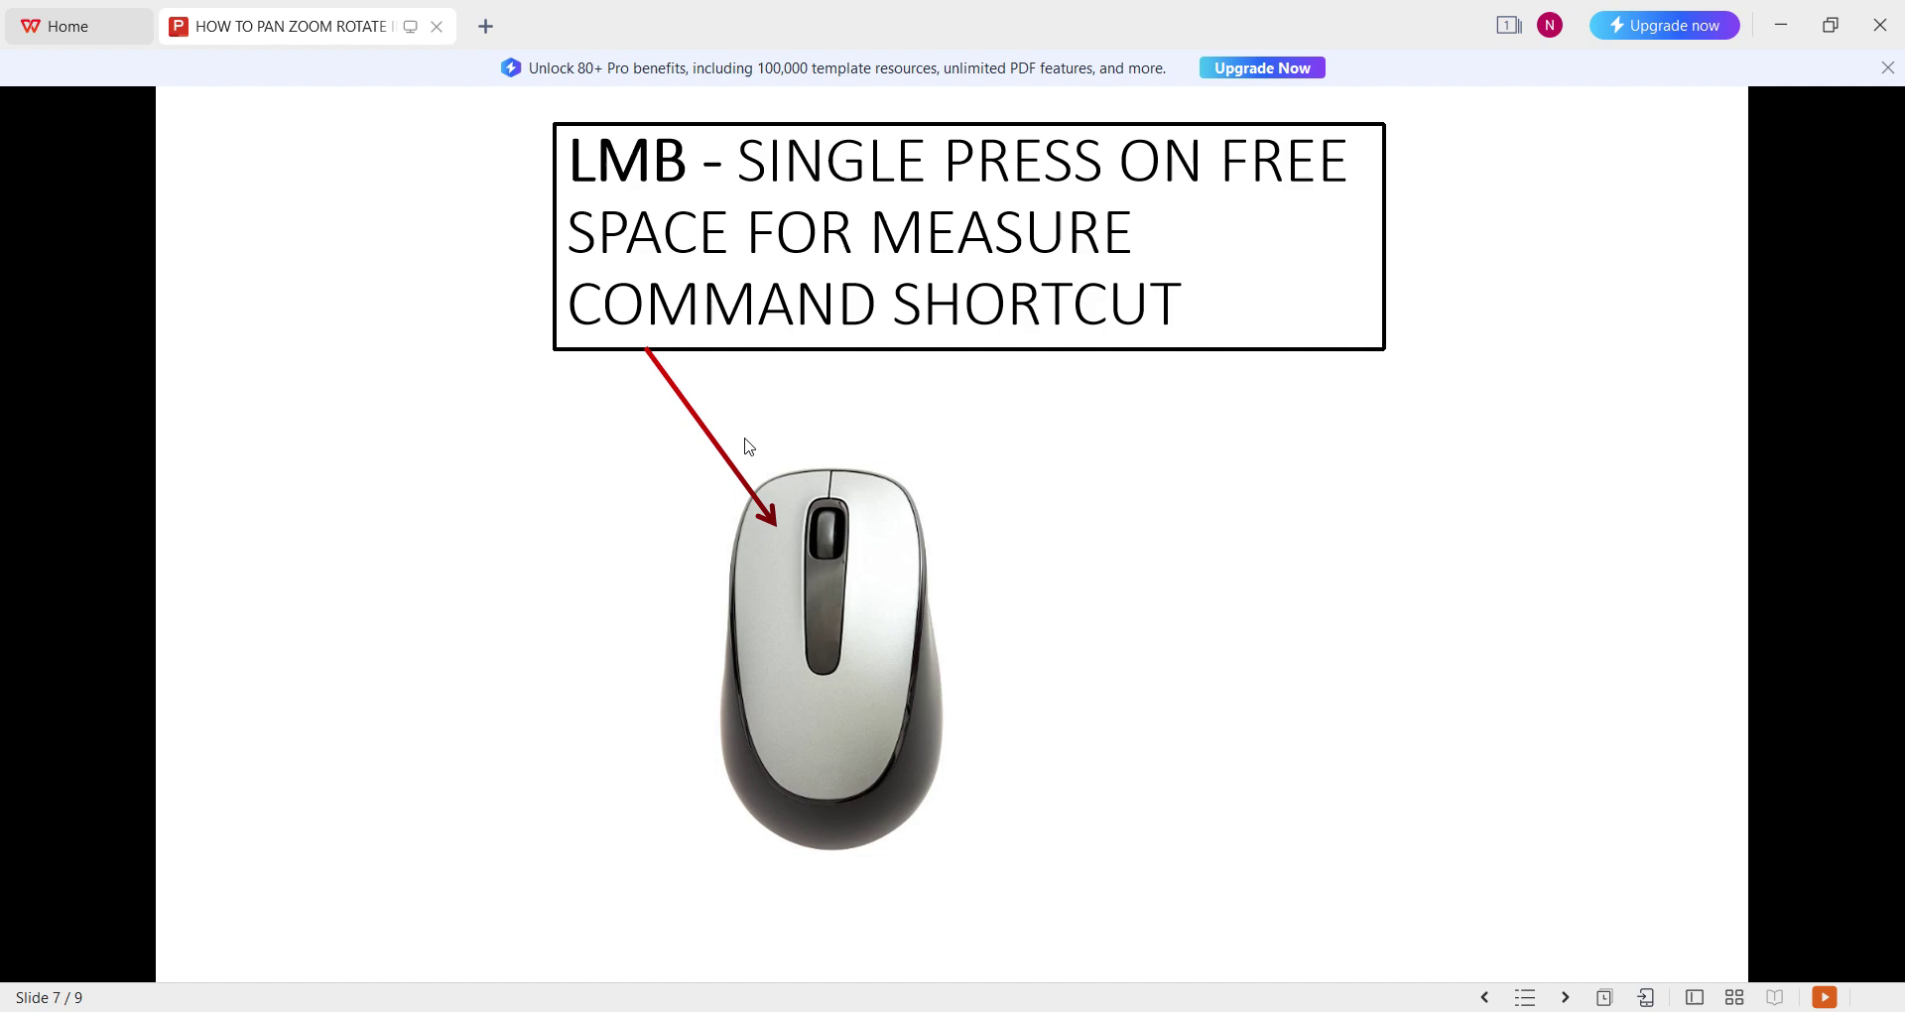
pyautogui.hotkey('alt', 'Tab')
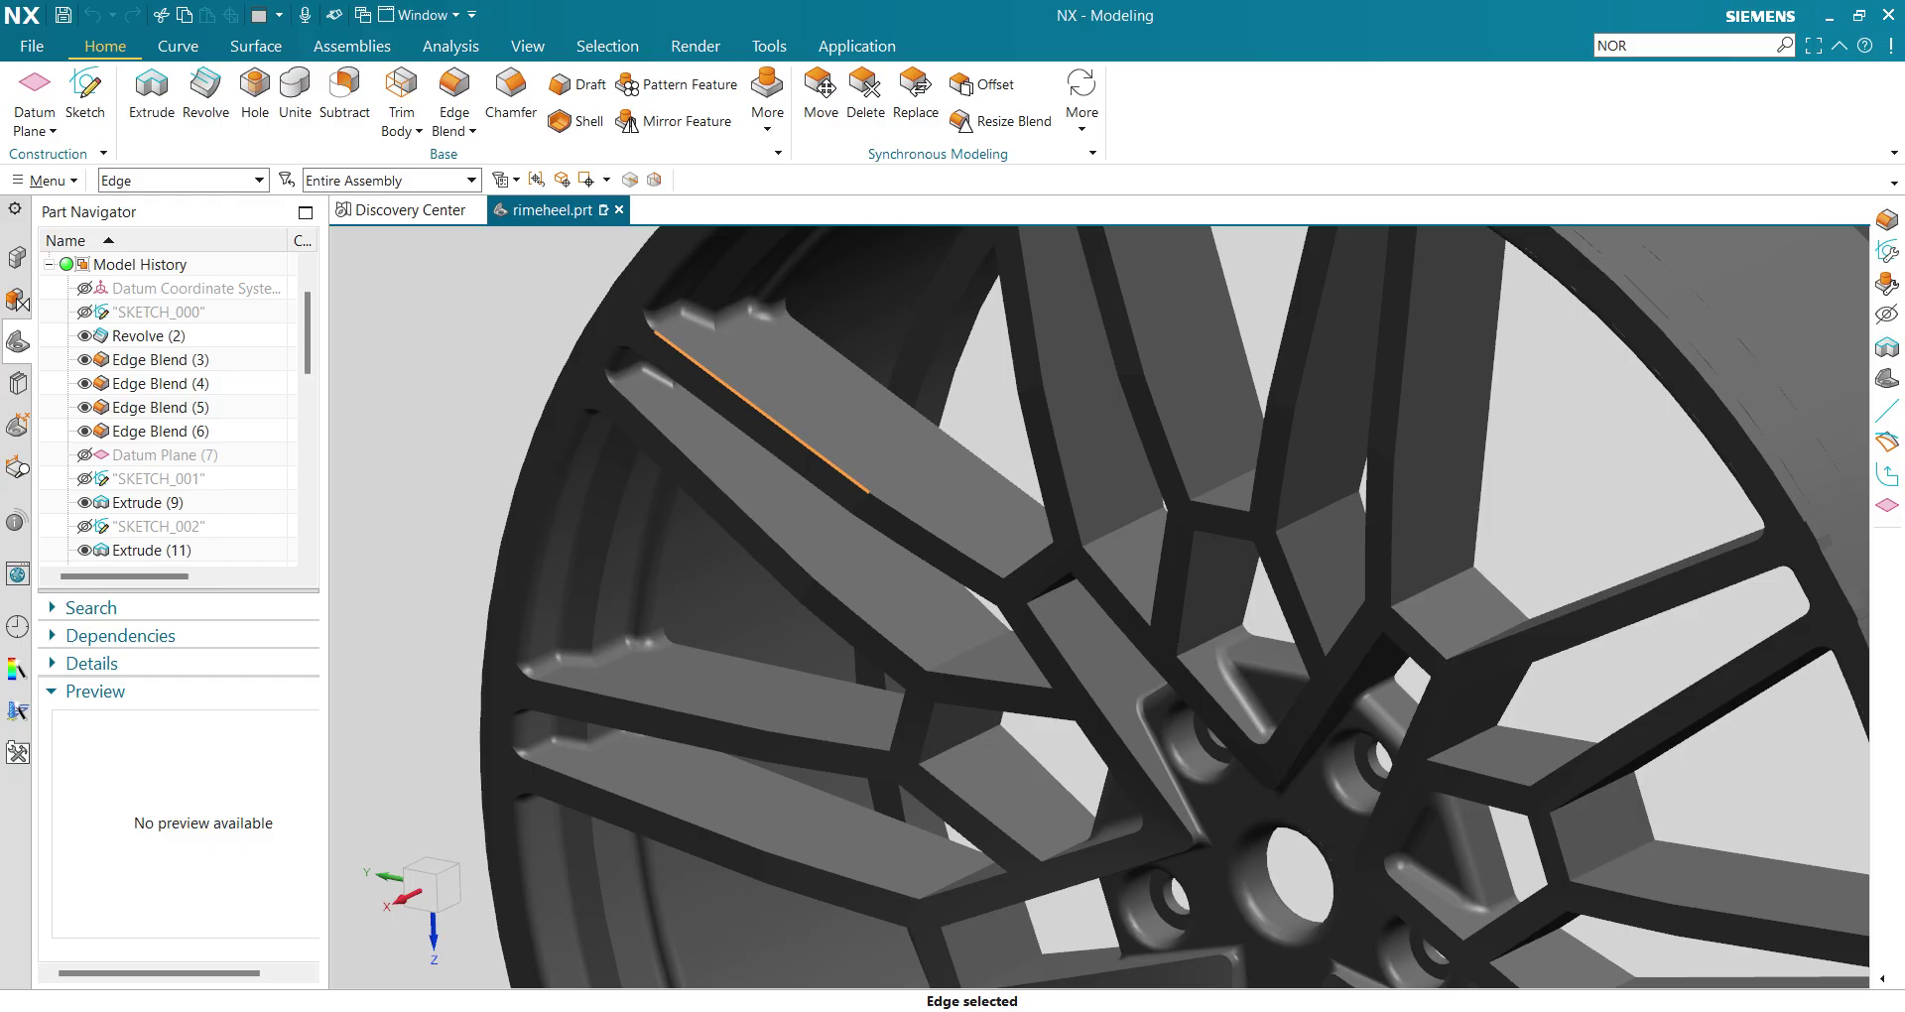
# Deselect the spoke edge and reset the selection filter to No Selection Filter.
pyautogui.scroll(-3, 1099, 786)
pyautogui.scroll(-4, 793, 625)
pyautogui.keyDown('shift'); pyautogui.moveTo(905, 635); pyautogui.dragTo(1026, 595, button='middle'); pyautogui.keyUp('shift')
pyautogui.moveTo(1026, 595); pyautogui.dragTo(1112, 611, button='middle')
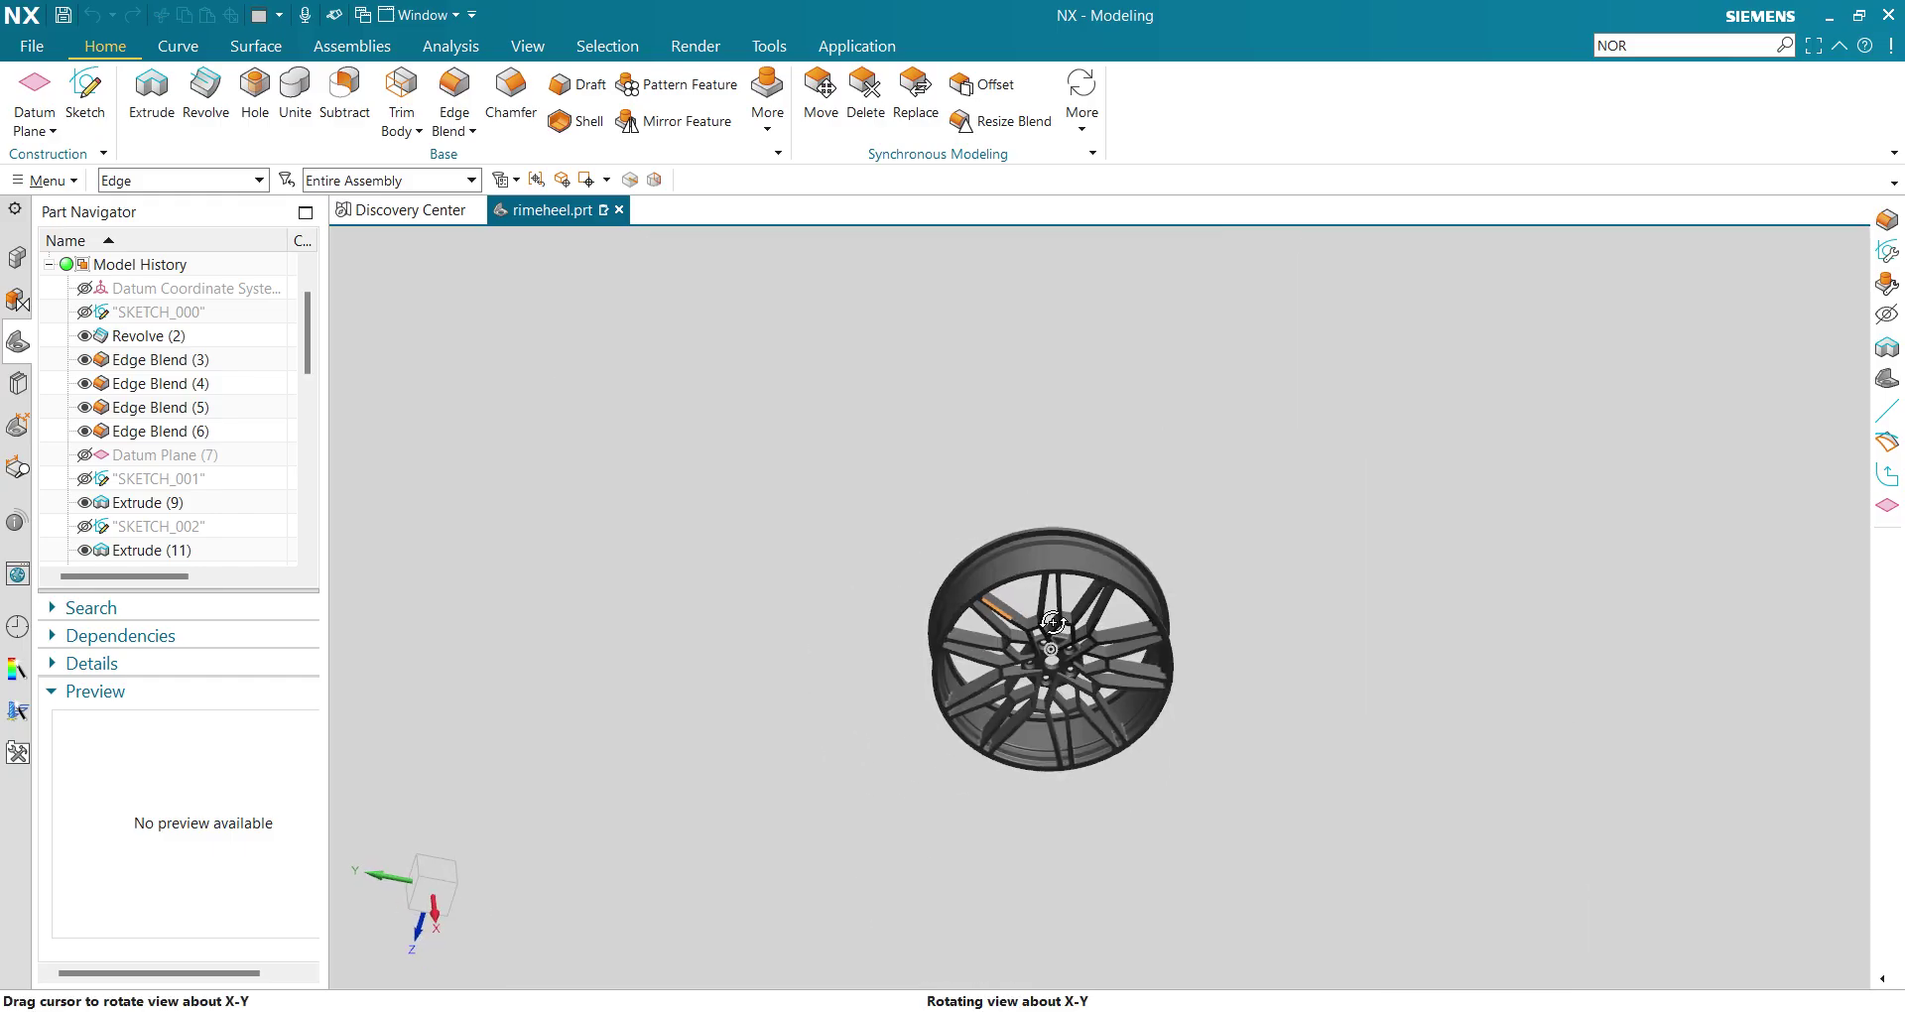
pyautogui.scroll(3, 951, 629)
pyautogui.moveTo(938, 635); pyautogui.dragTo(849, 595, button='middle')
pyautogui.scroll(-5, 849, 595)
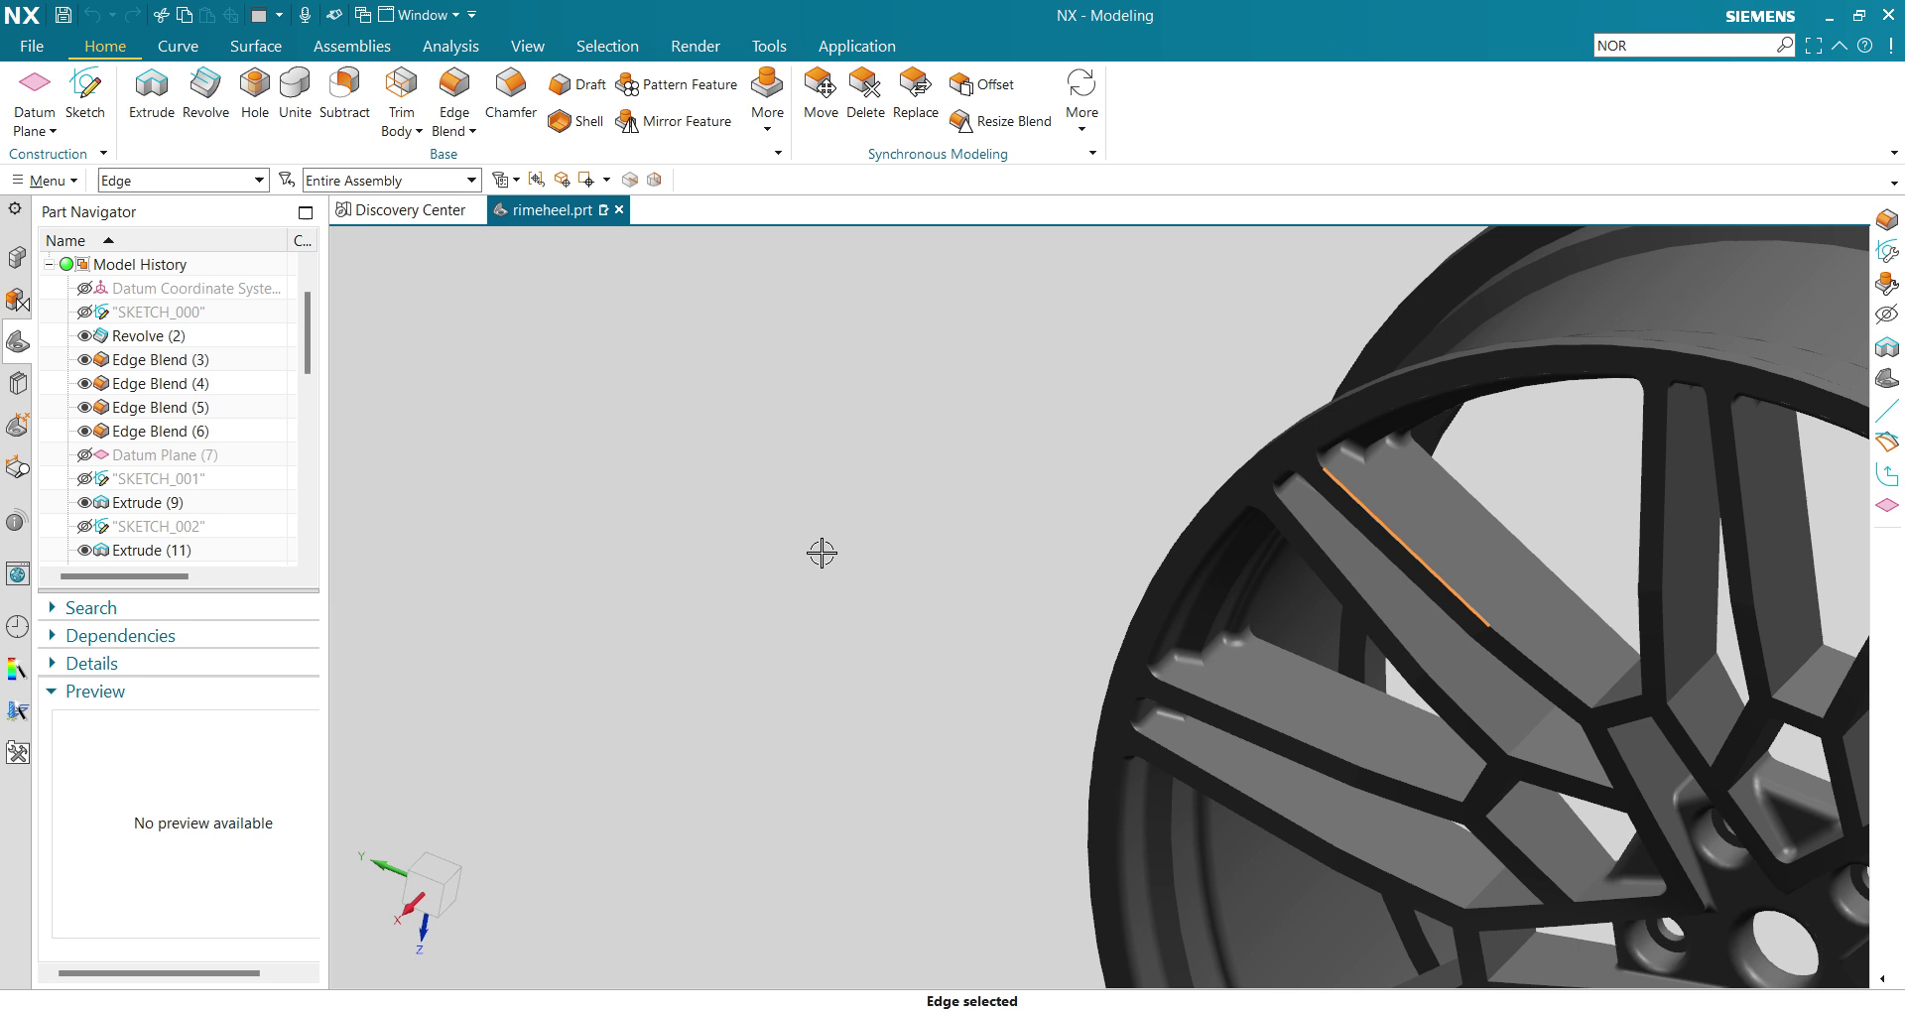
pyautogui.scroll(3, 821, 553)
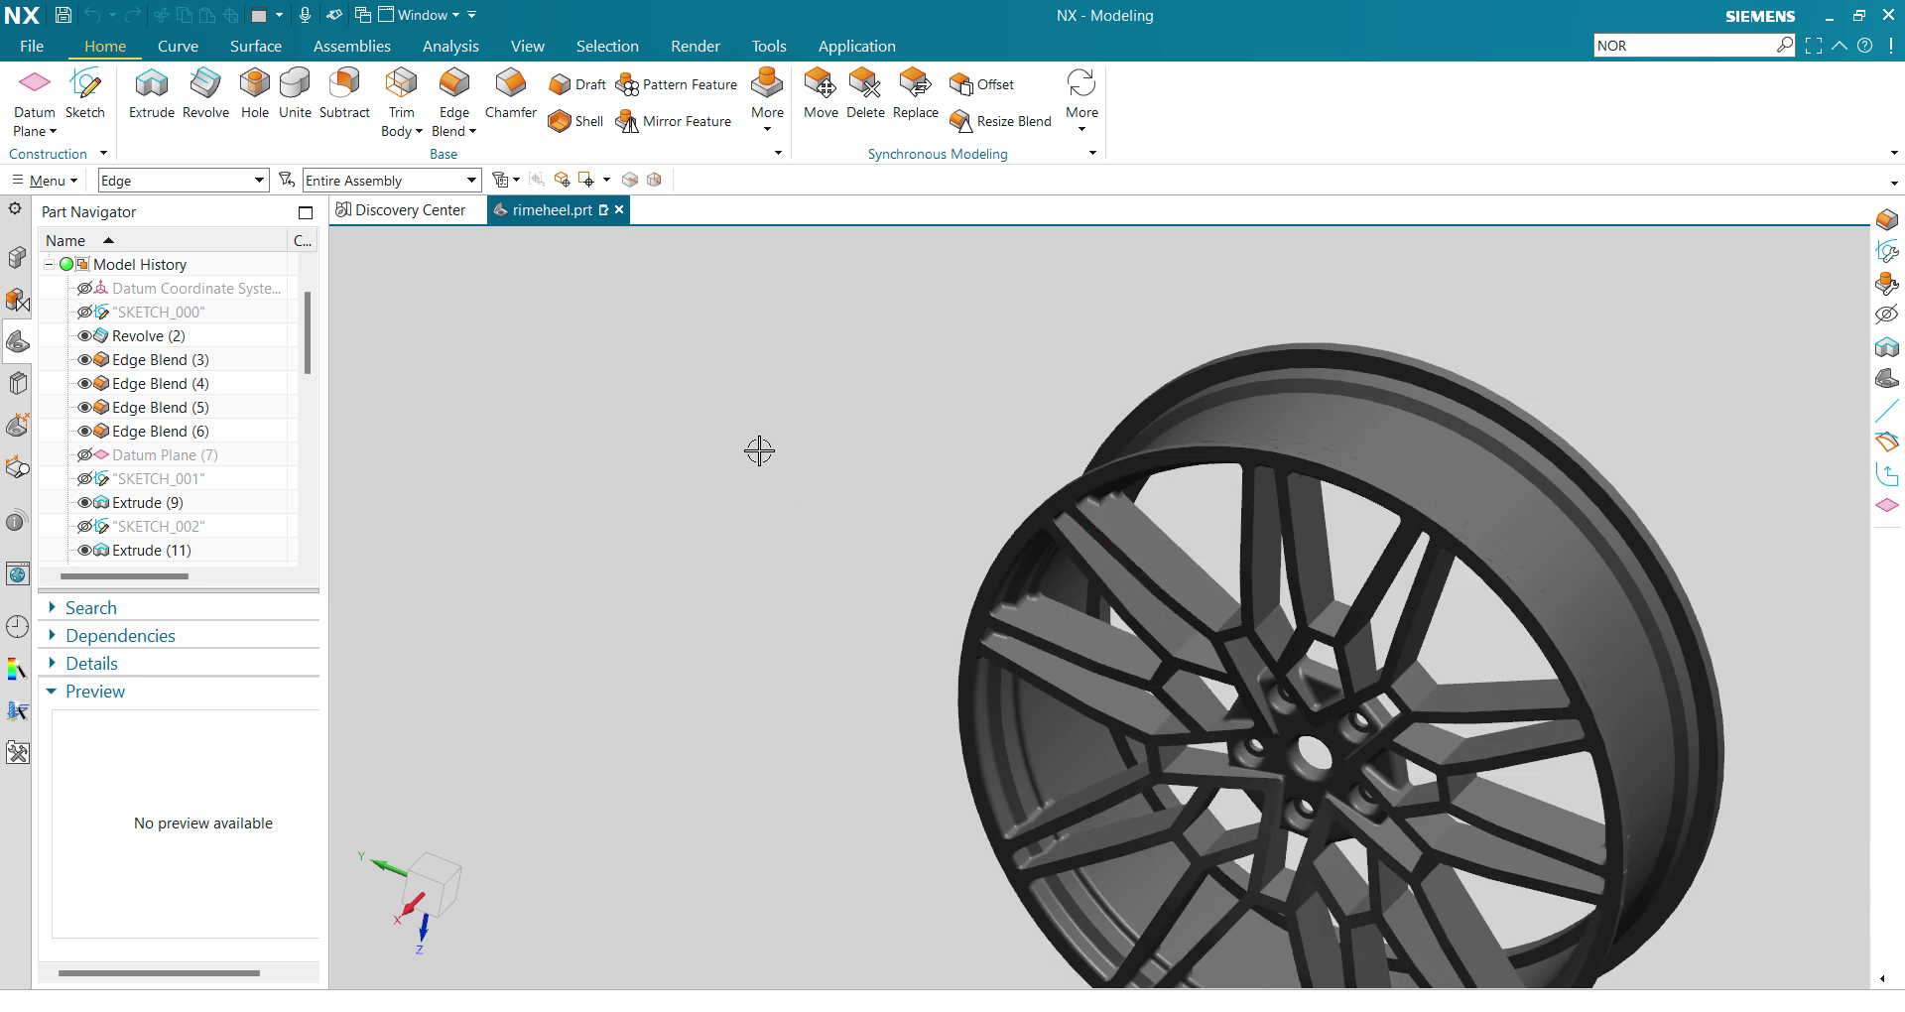
pyautogui.click(185, 181)
pyautogui.click(185, 204)
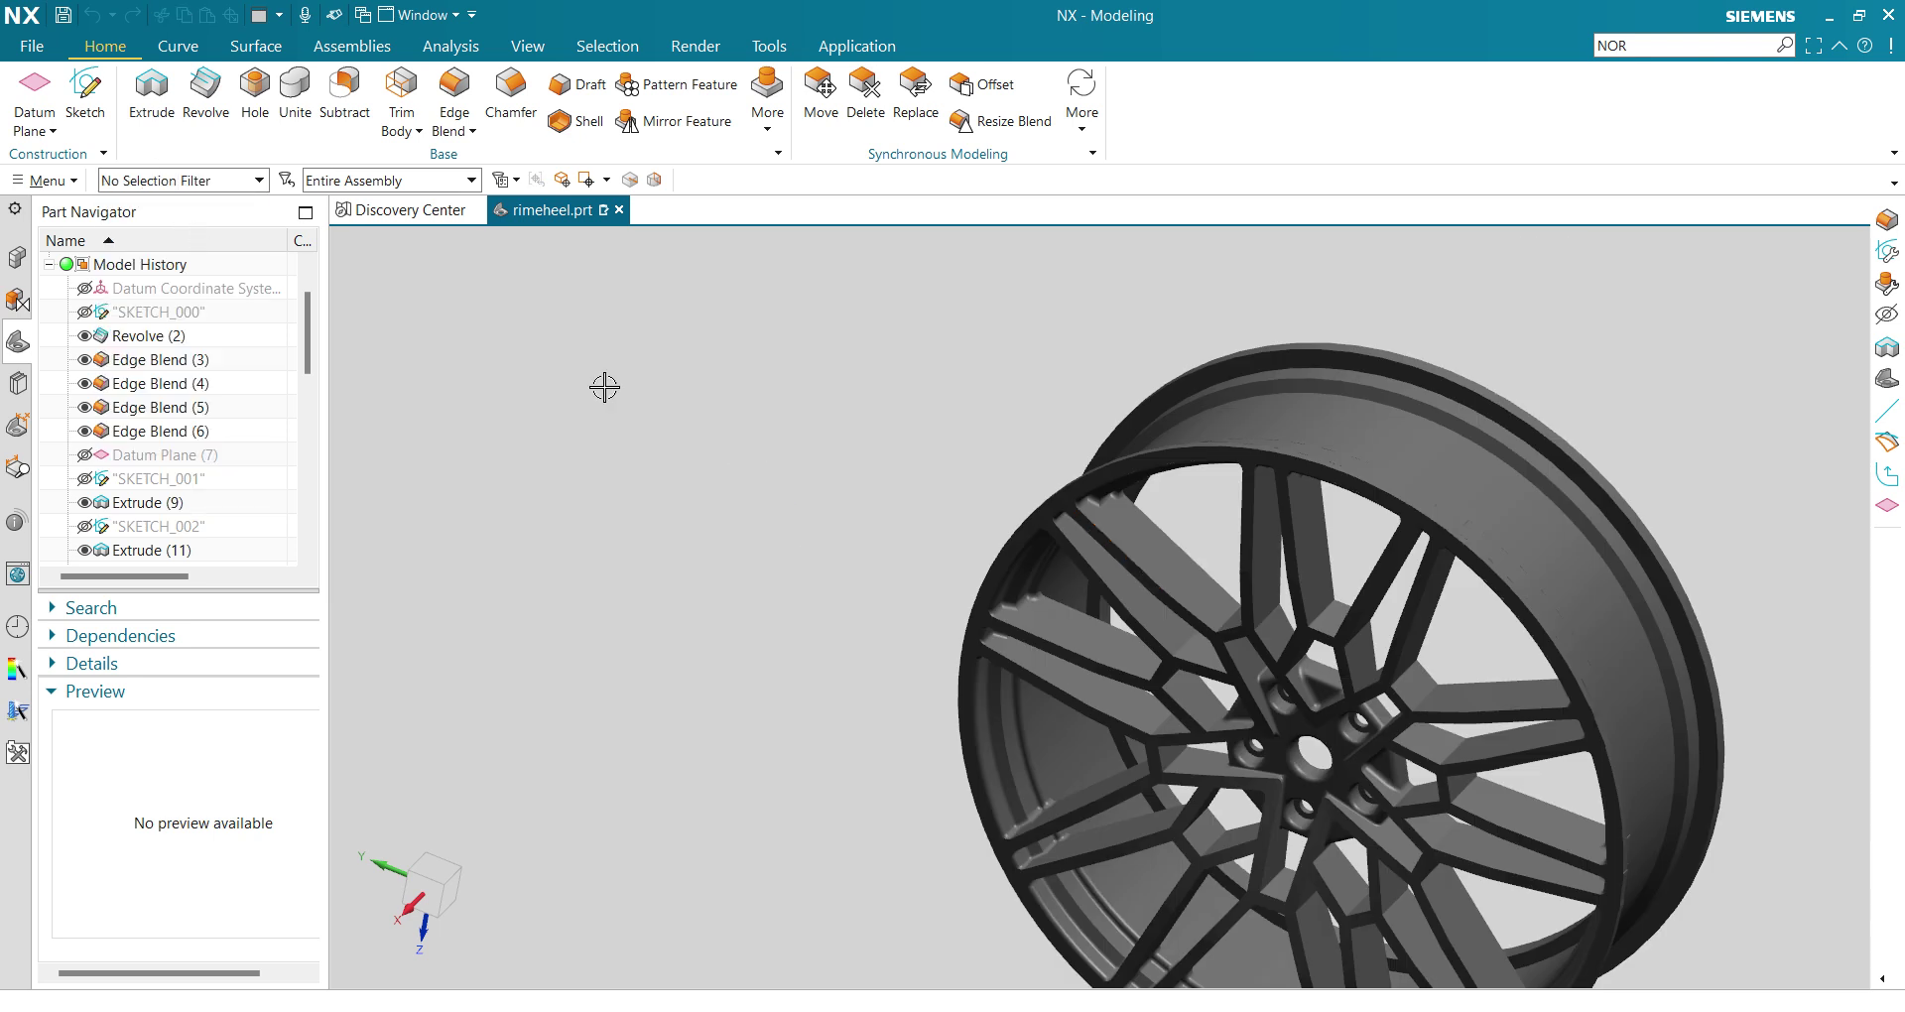
# Measure the arc edge between two spokes and its minimum distance to the outer rim edge, closing Measure without saving.
pyautogui.rightClick(650, 331)
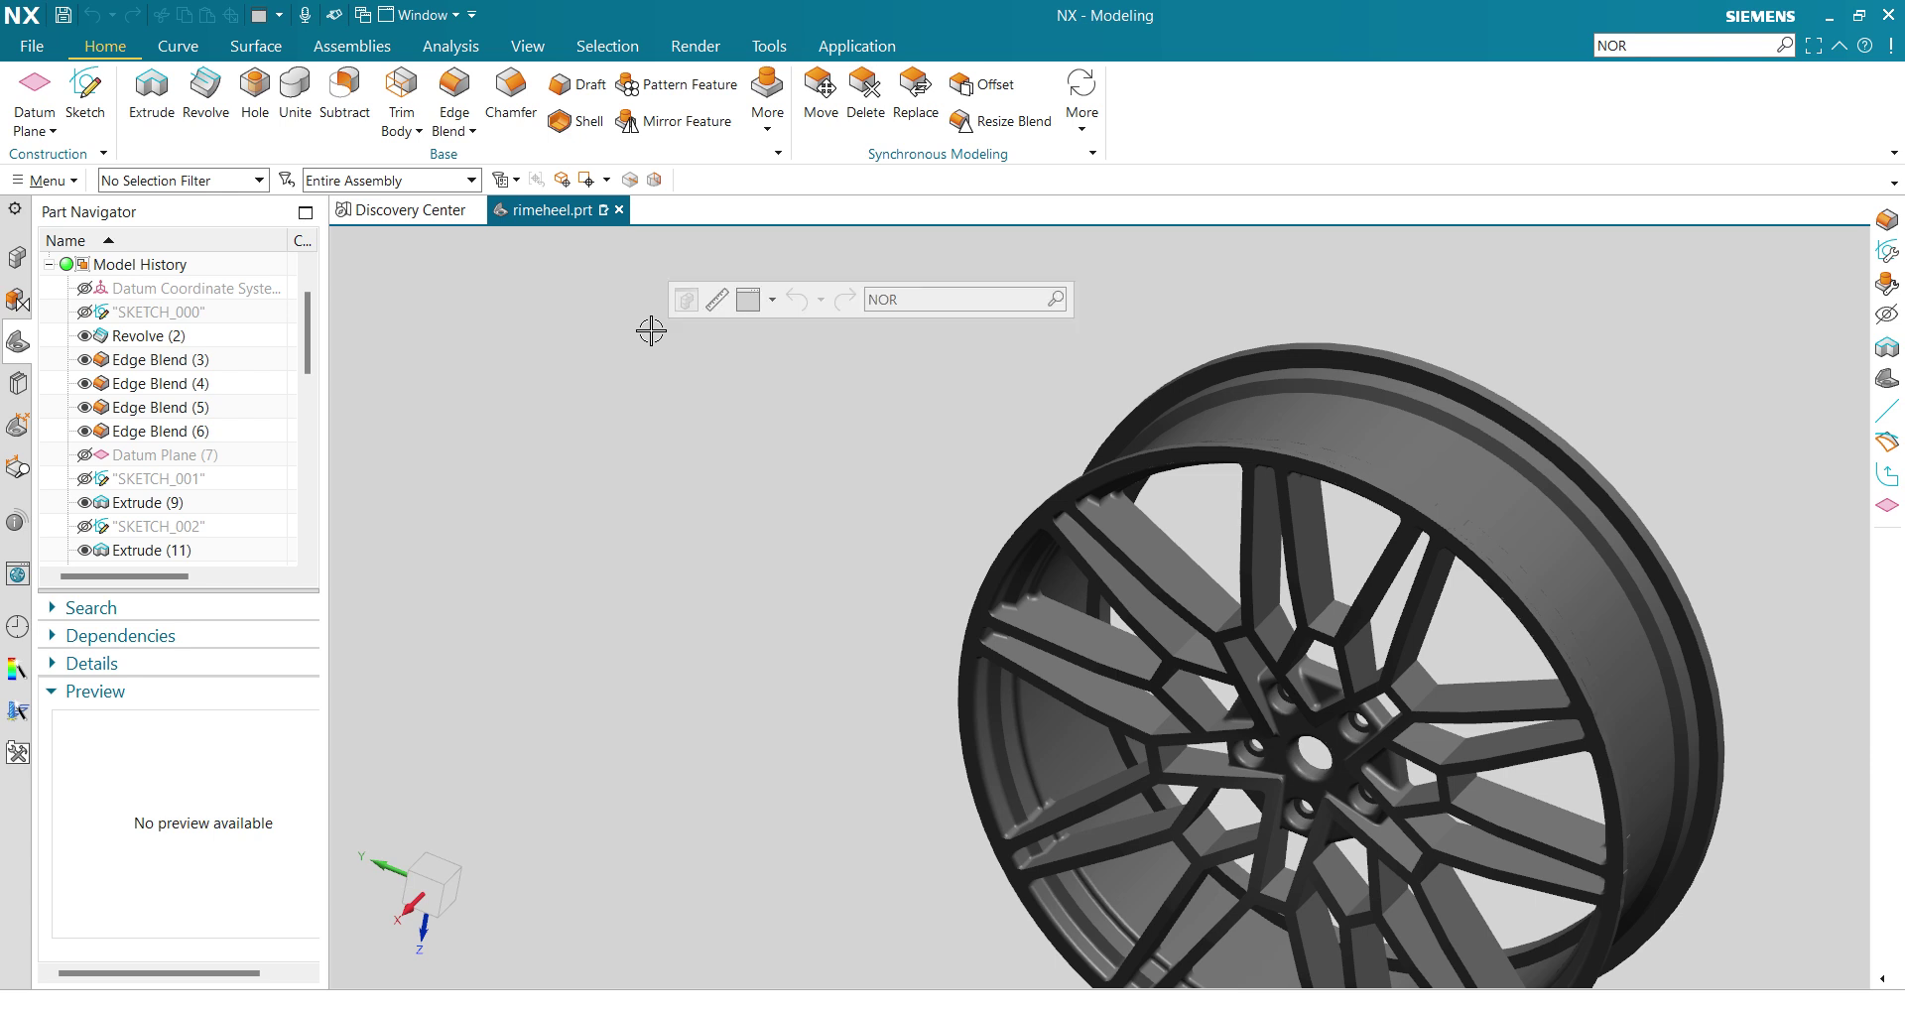
pyautogui.click(717, 299)
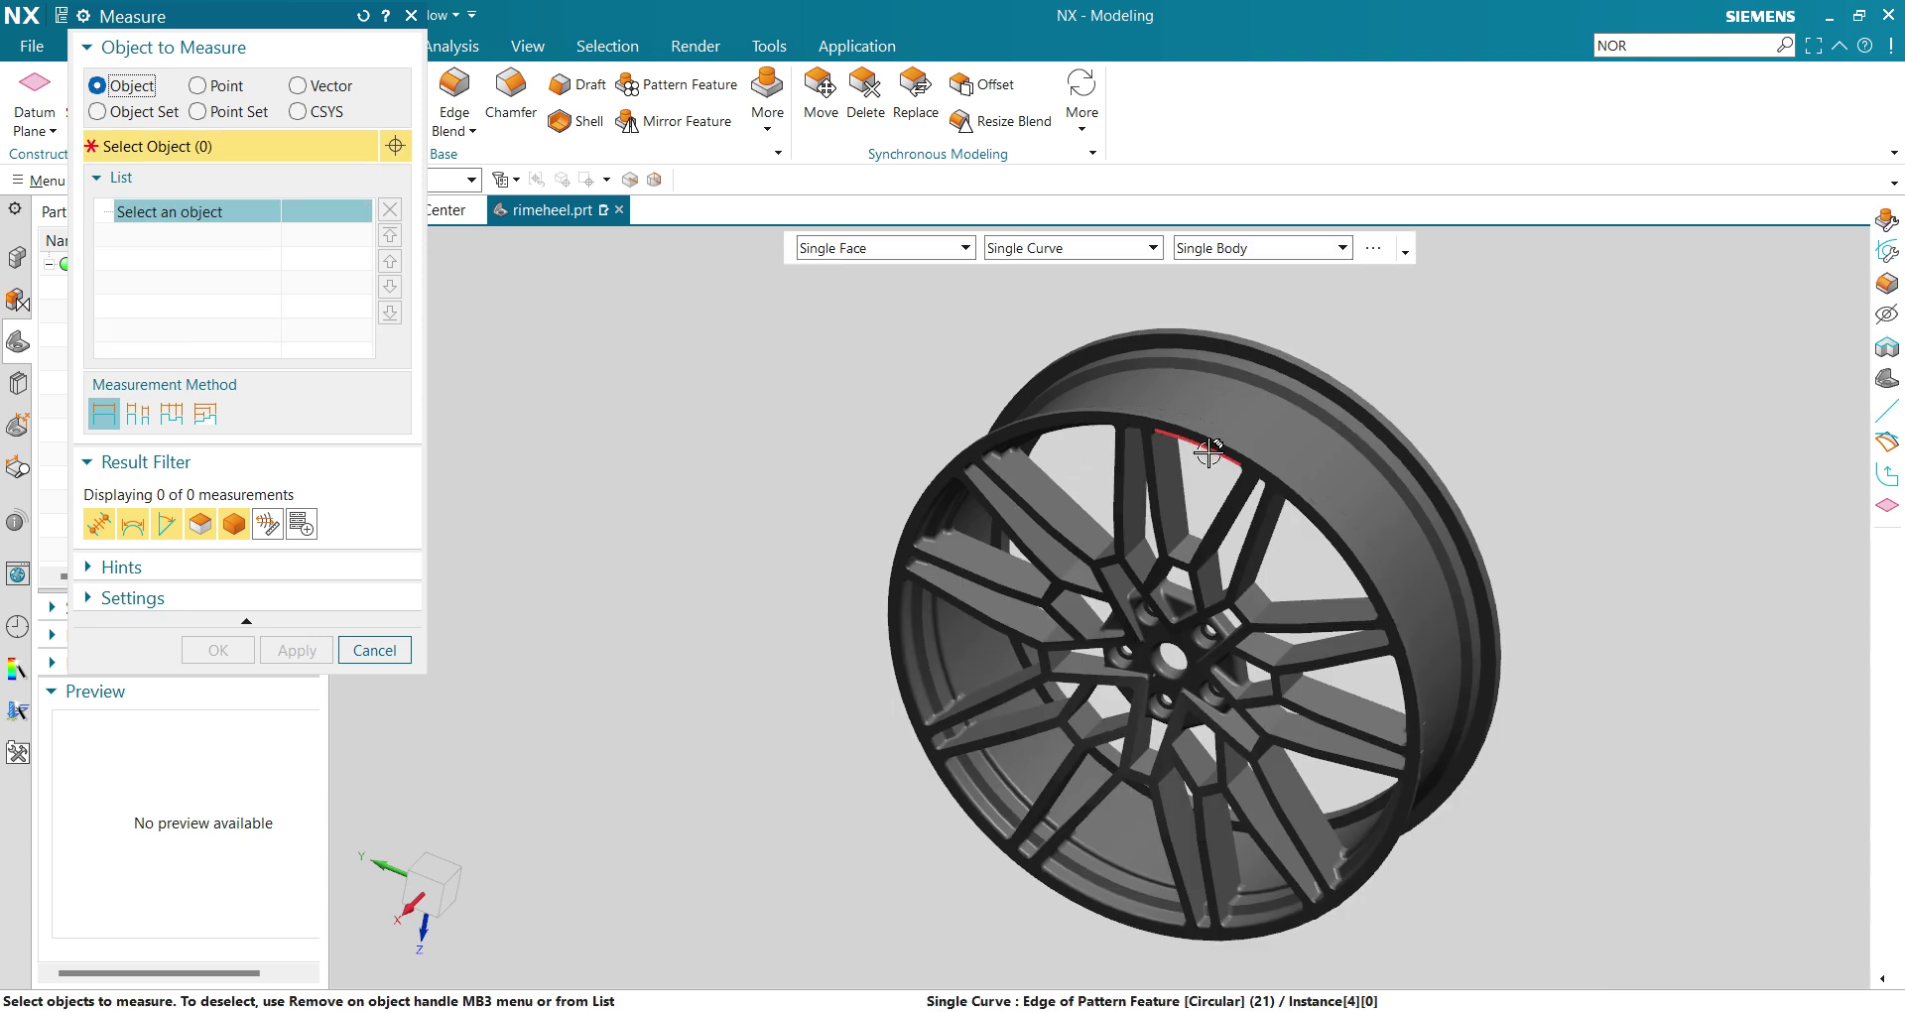
pyautogui.click(1208, 451)
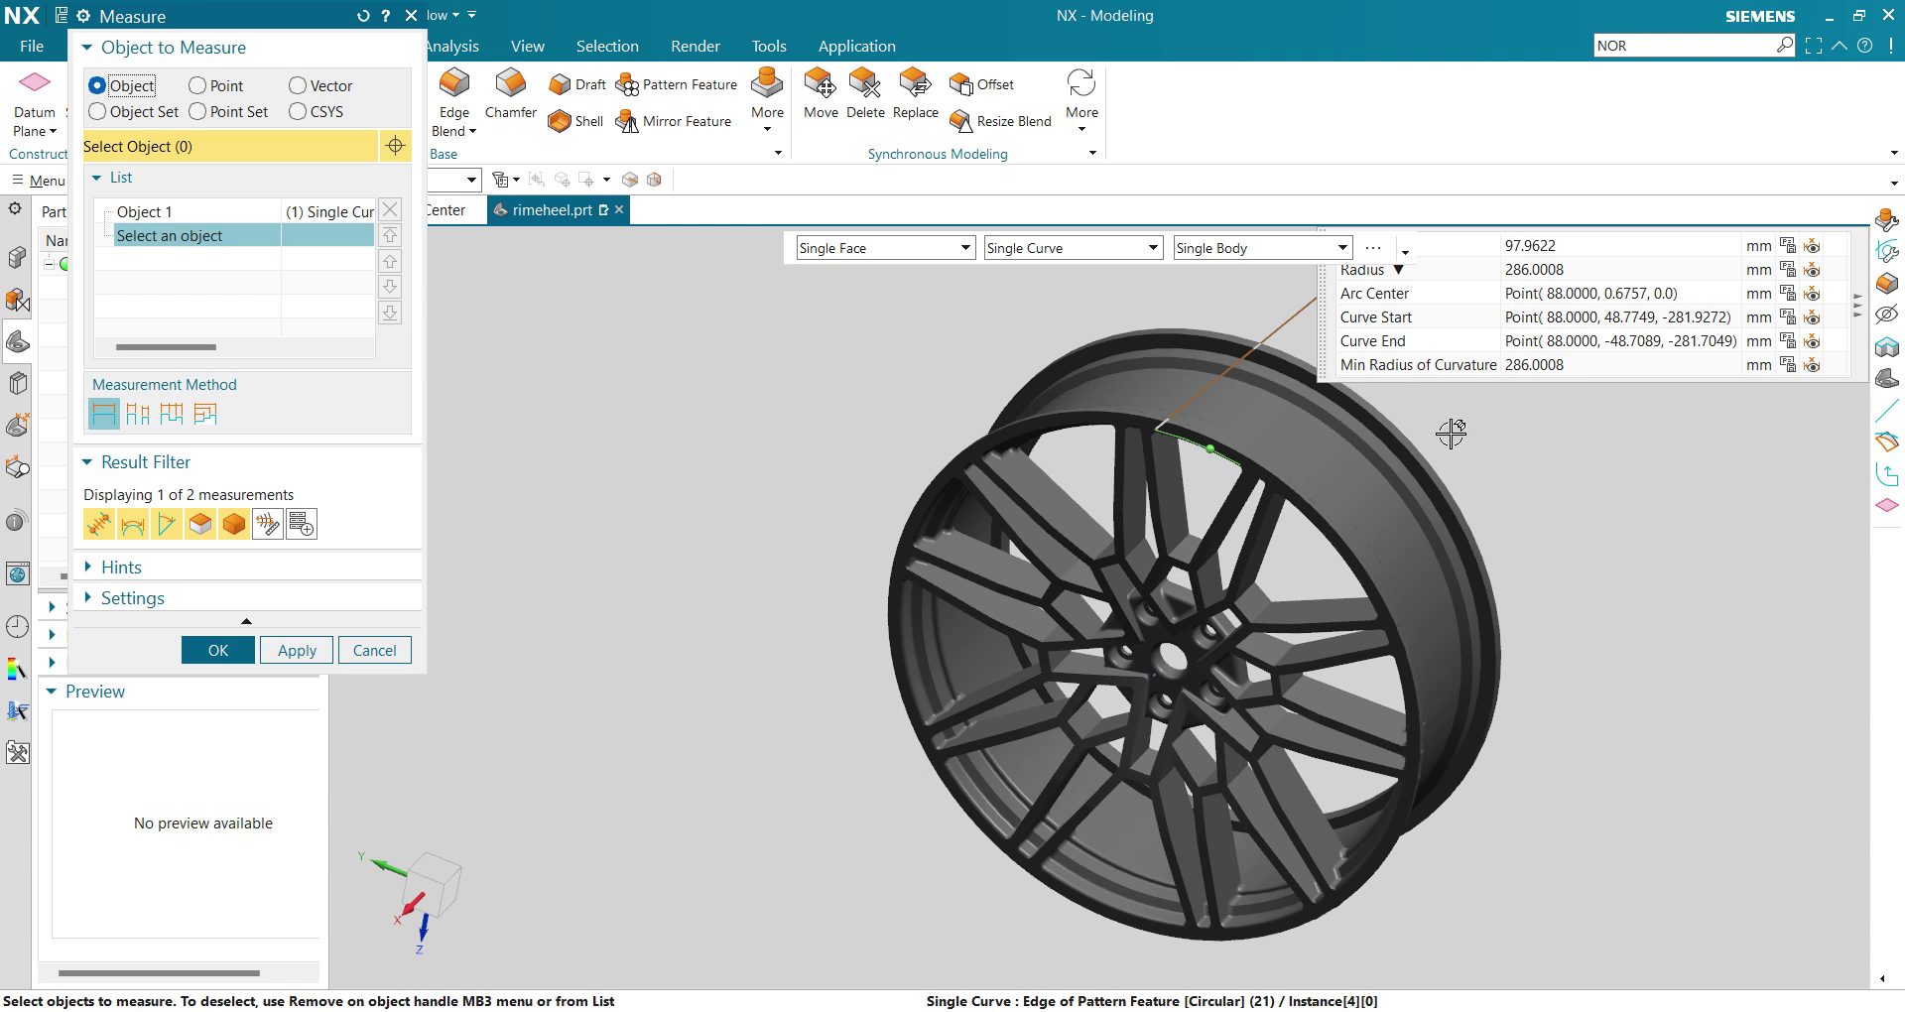
pyautogui.scroll(3, 923, 515)
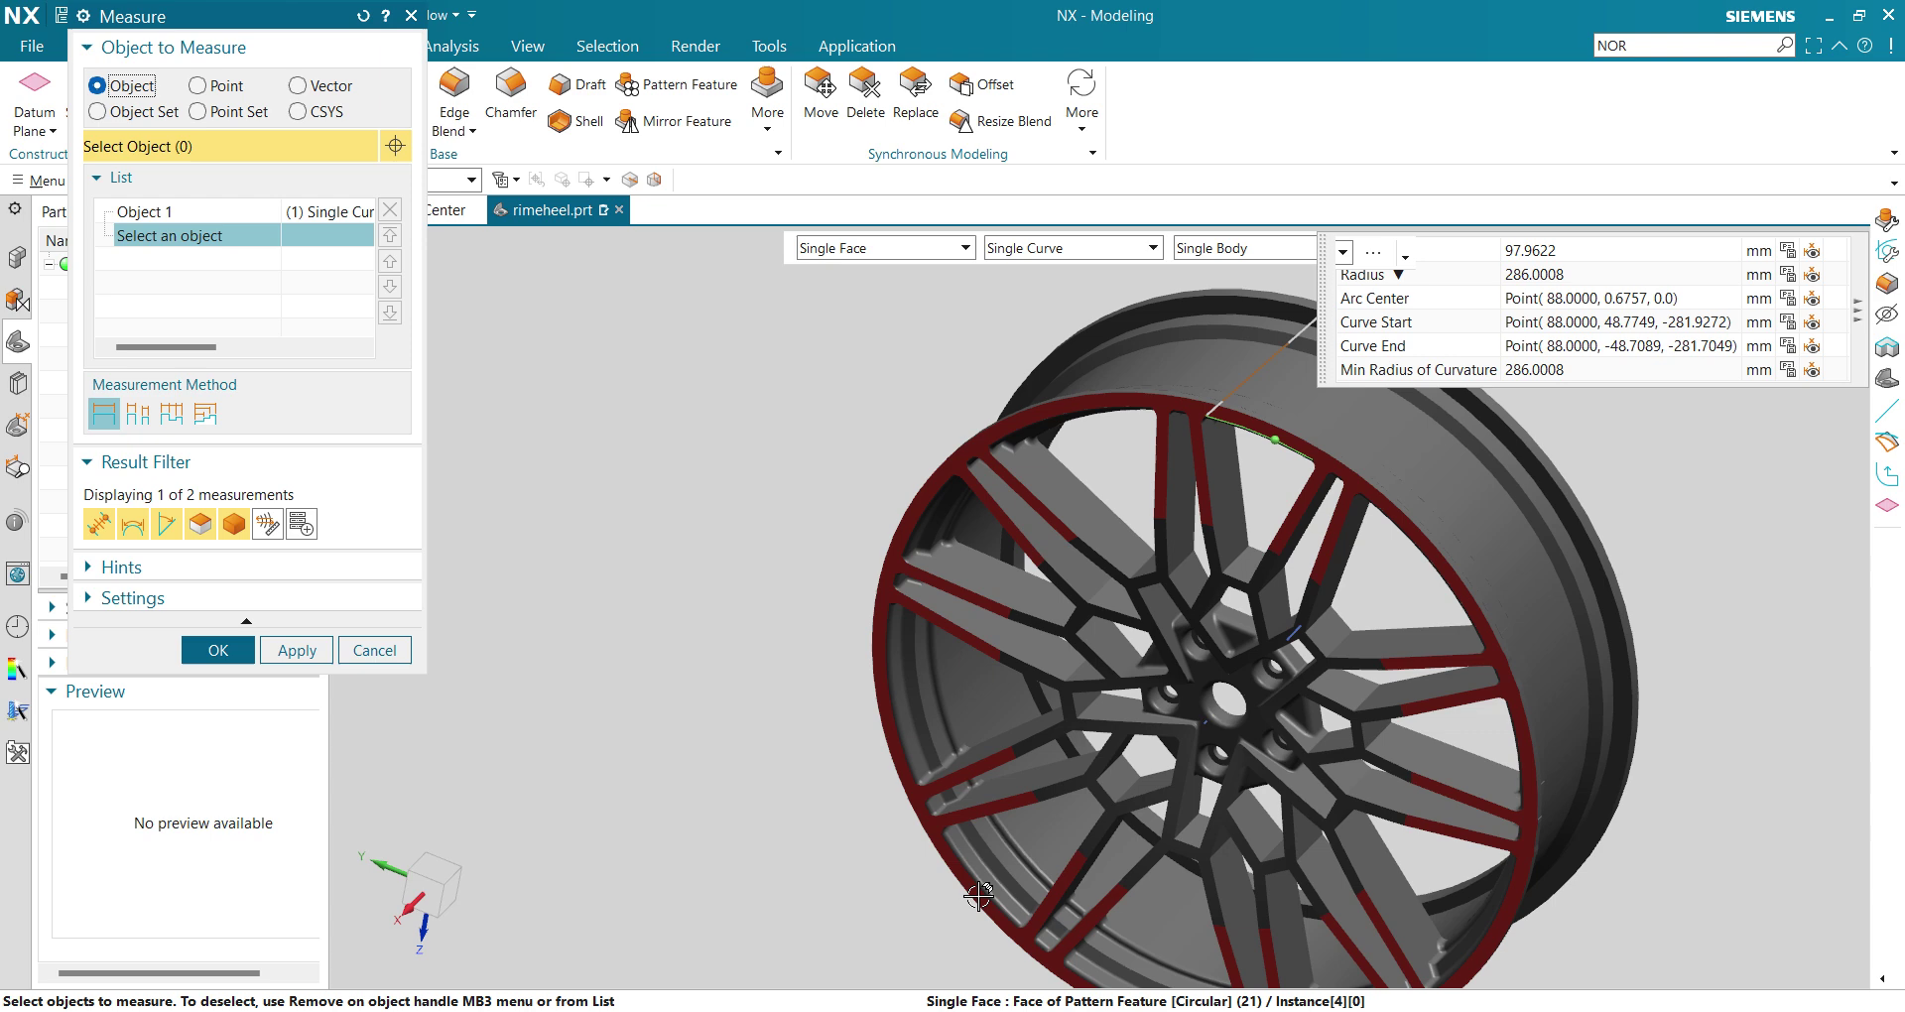
pyautogui.click(948, 475)
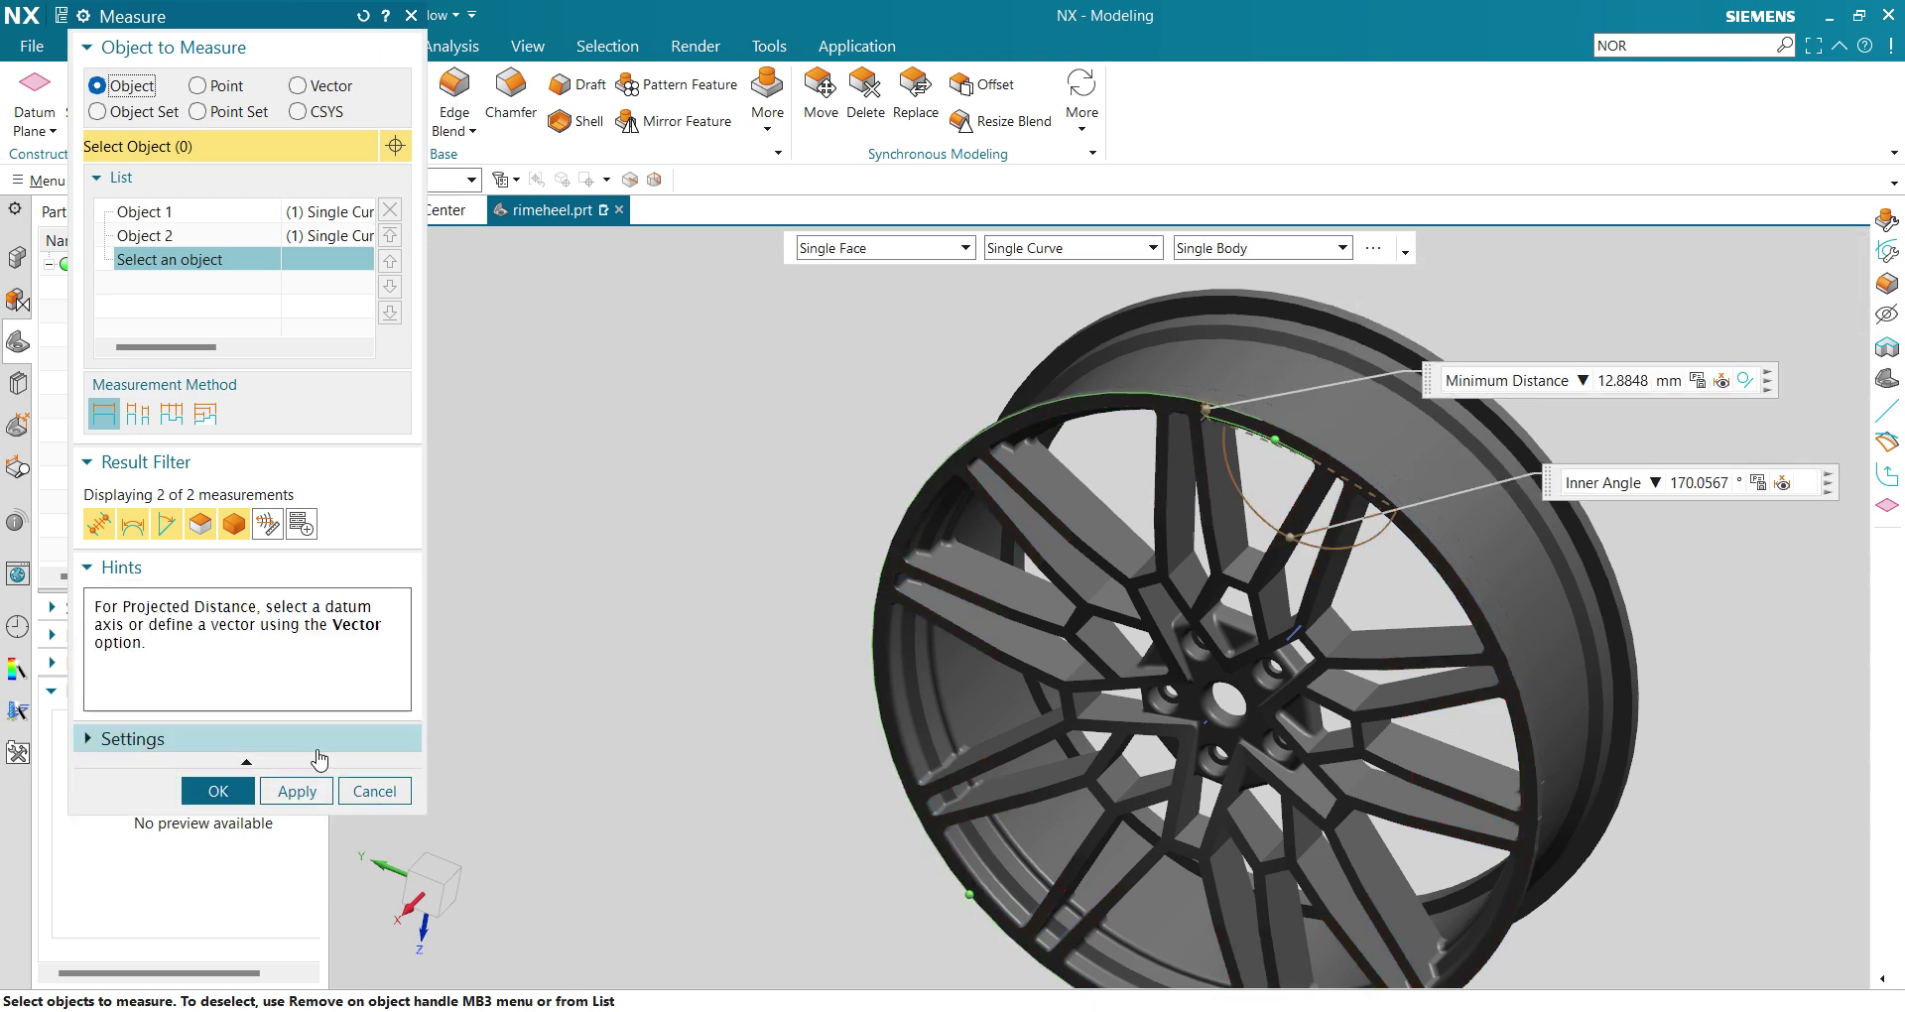
pyautogui.click(375, 791)
pyautogui.scroll(1, 847, 426)
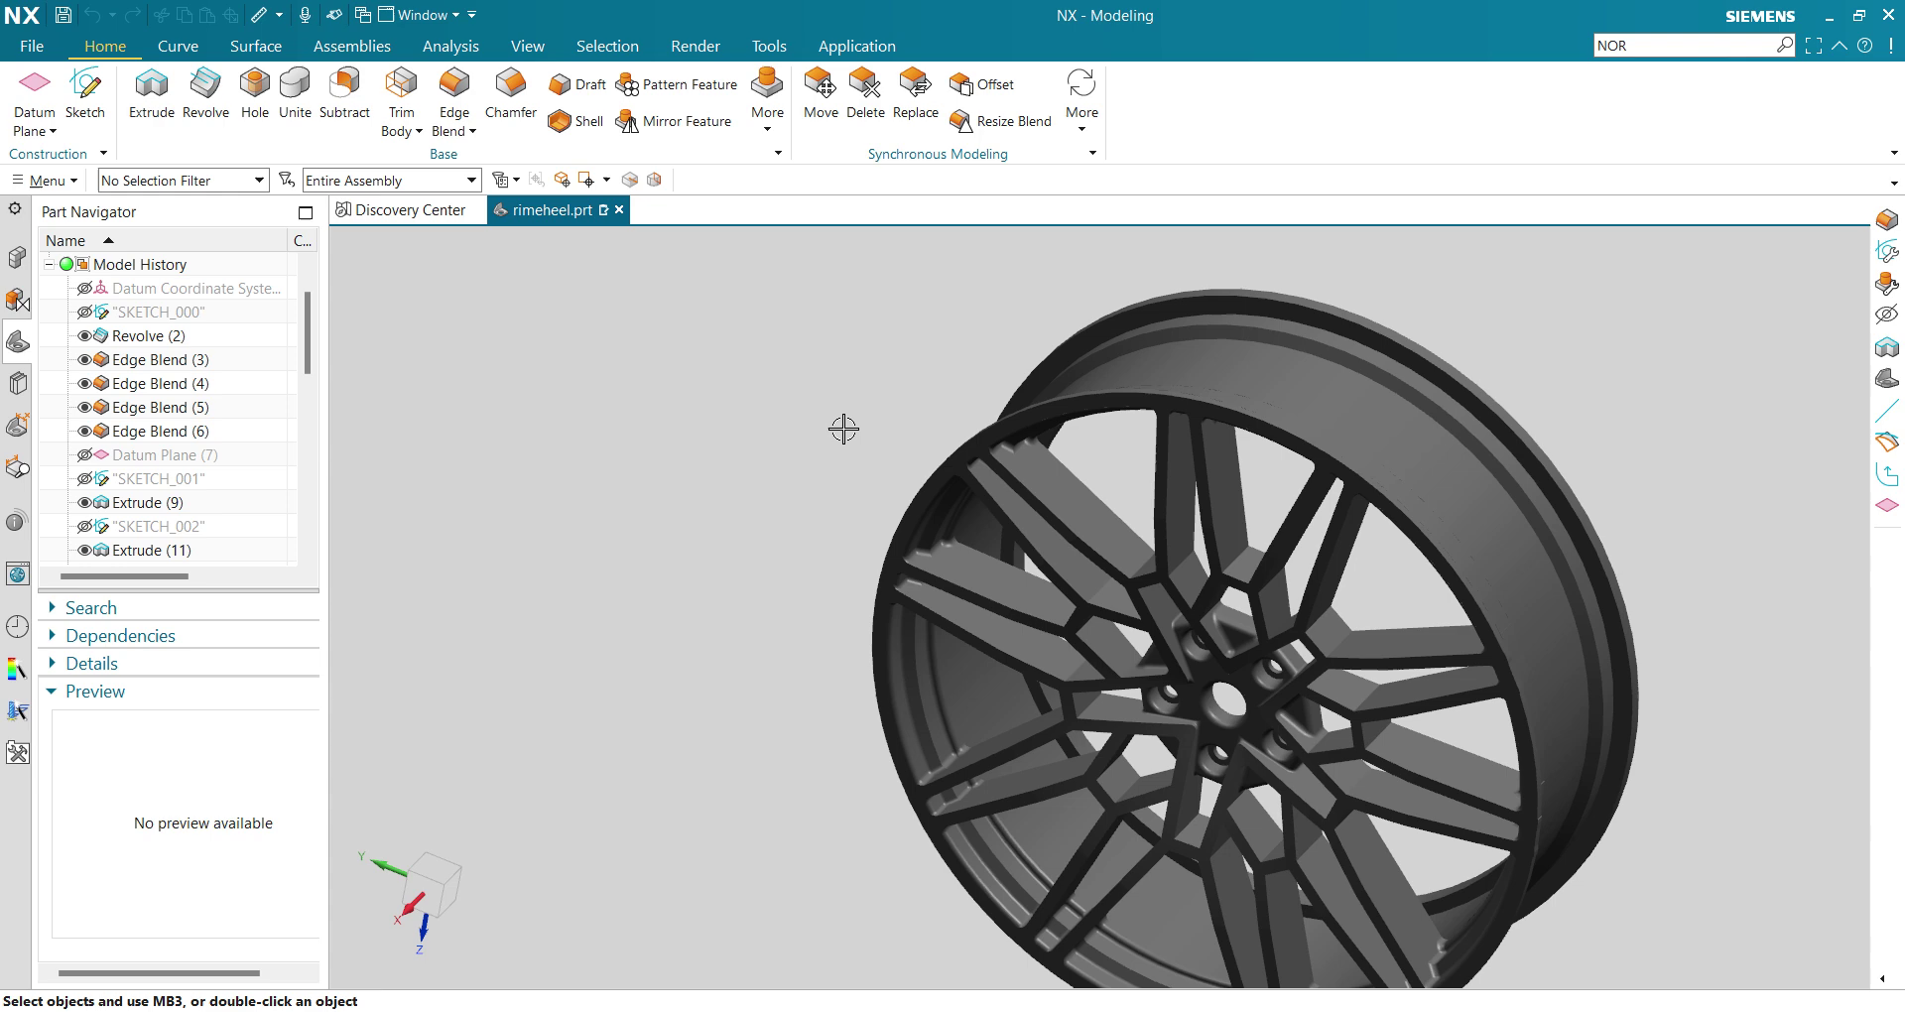
pyautogui.scroll(-1, 792, 456)
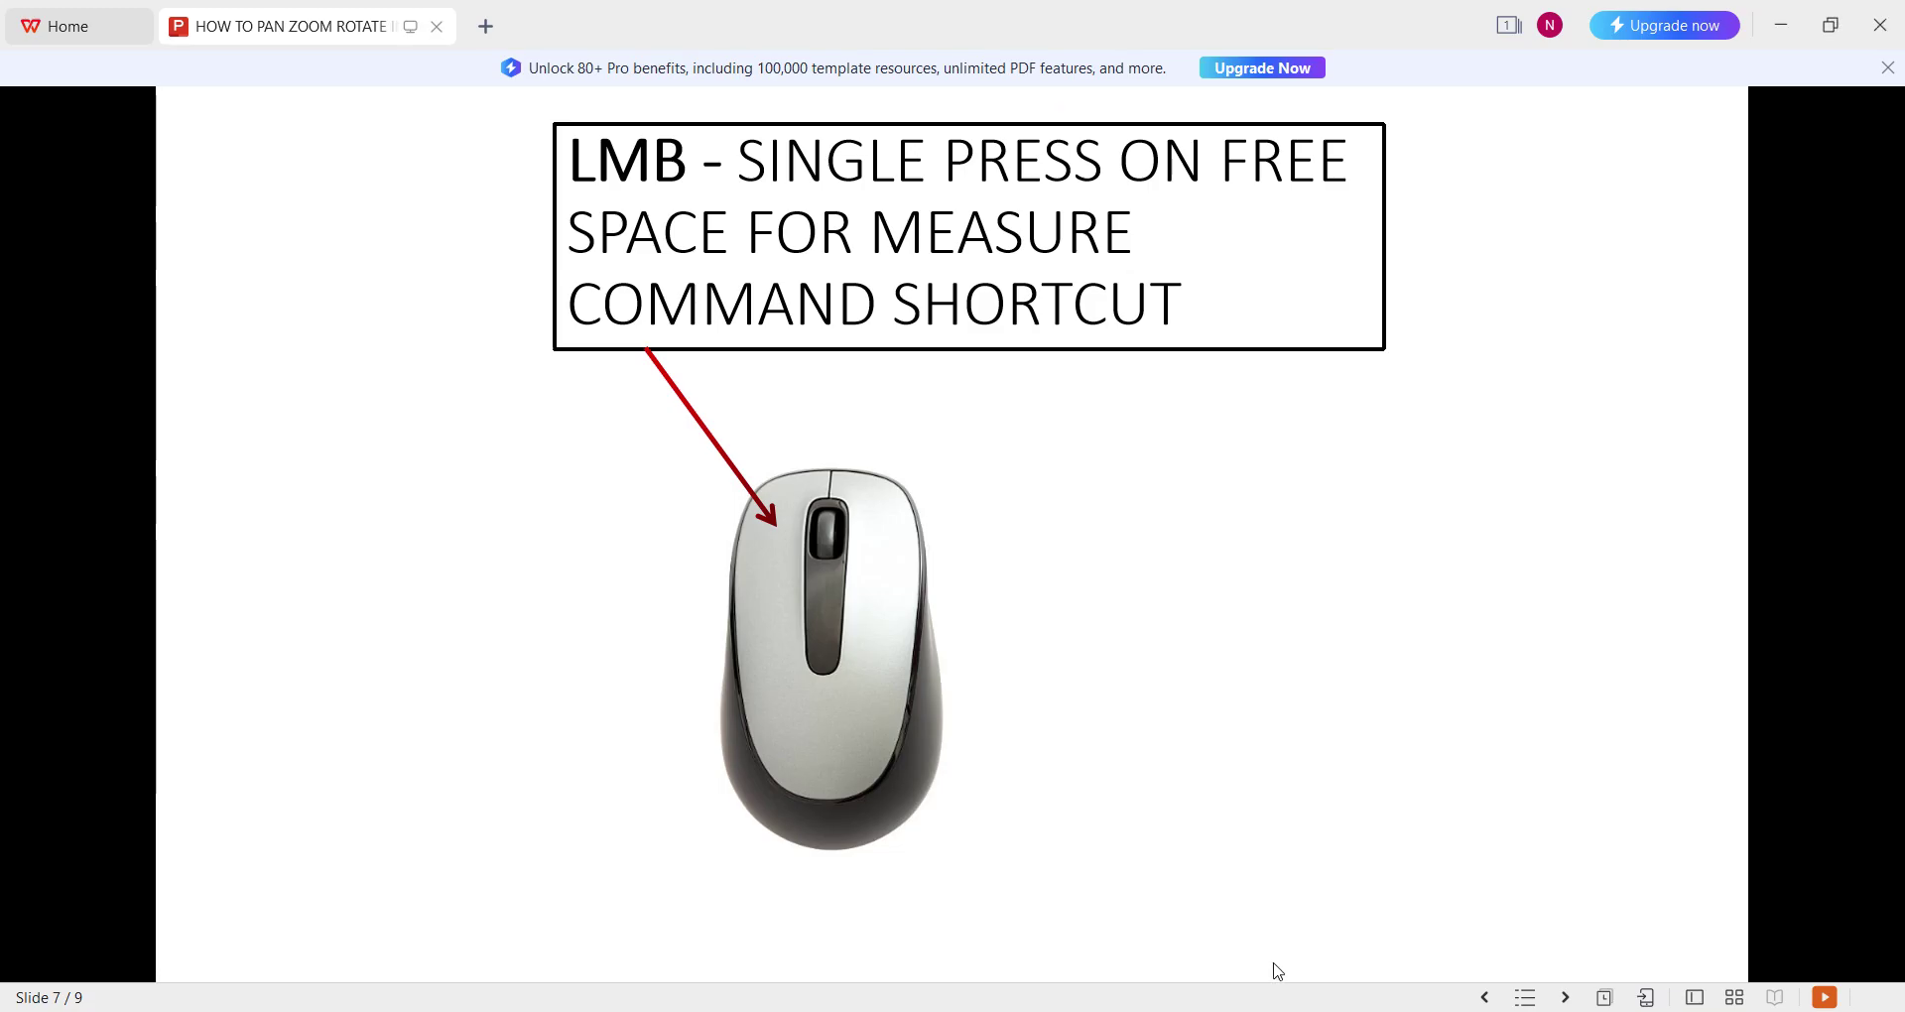
# Advance the presentation to the RMB slide and, back in NX, examine the selection filter choices offered on free space.
pyautogui.click(1274, 964)
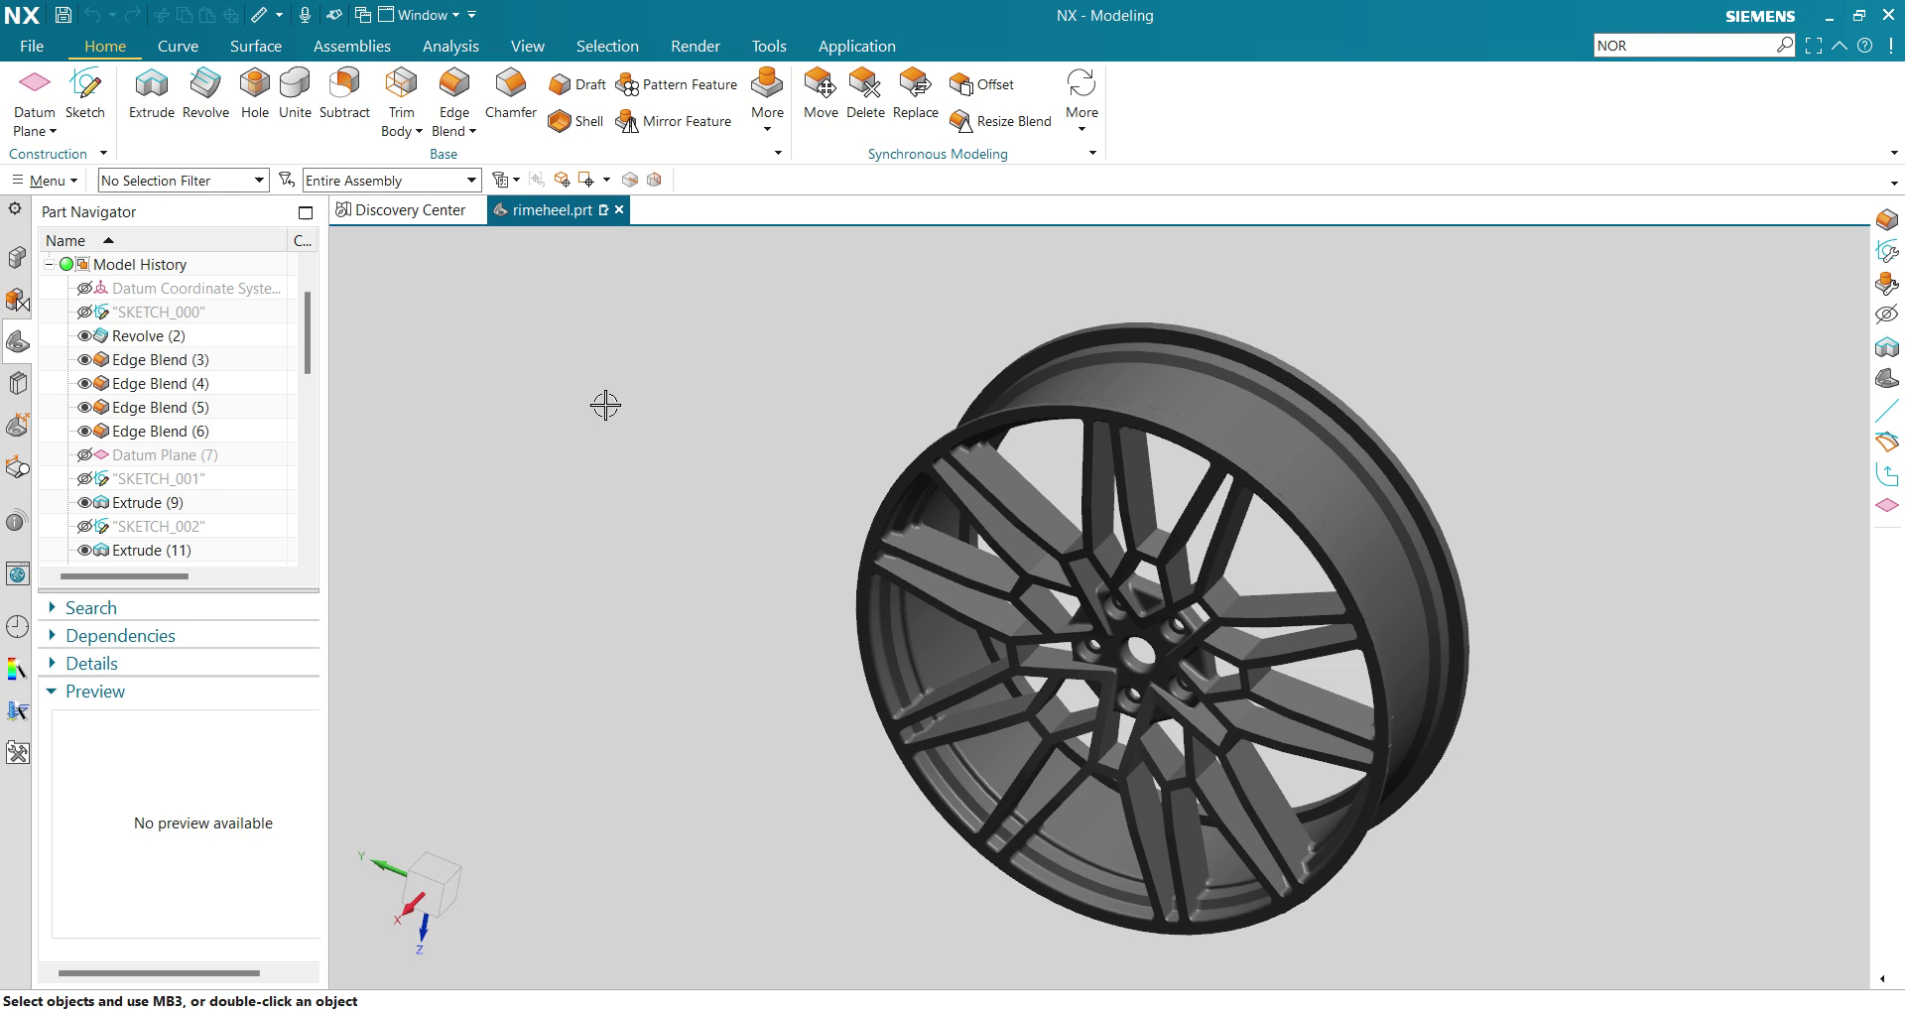
pyautogui.rightClick(527, 376)
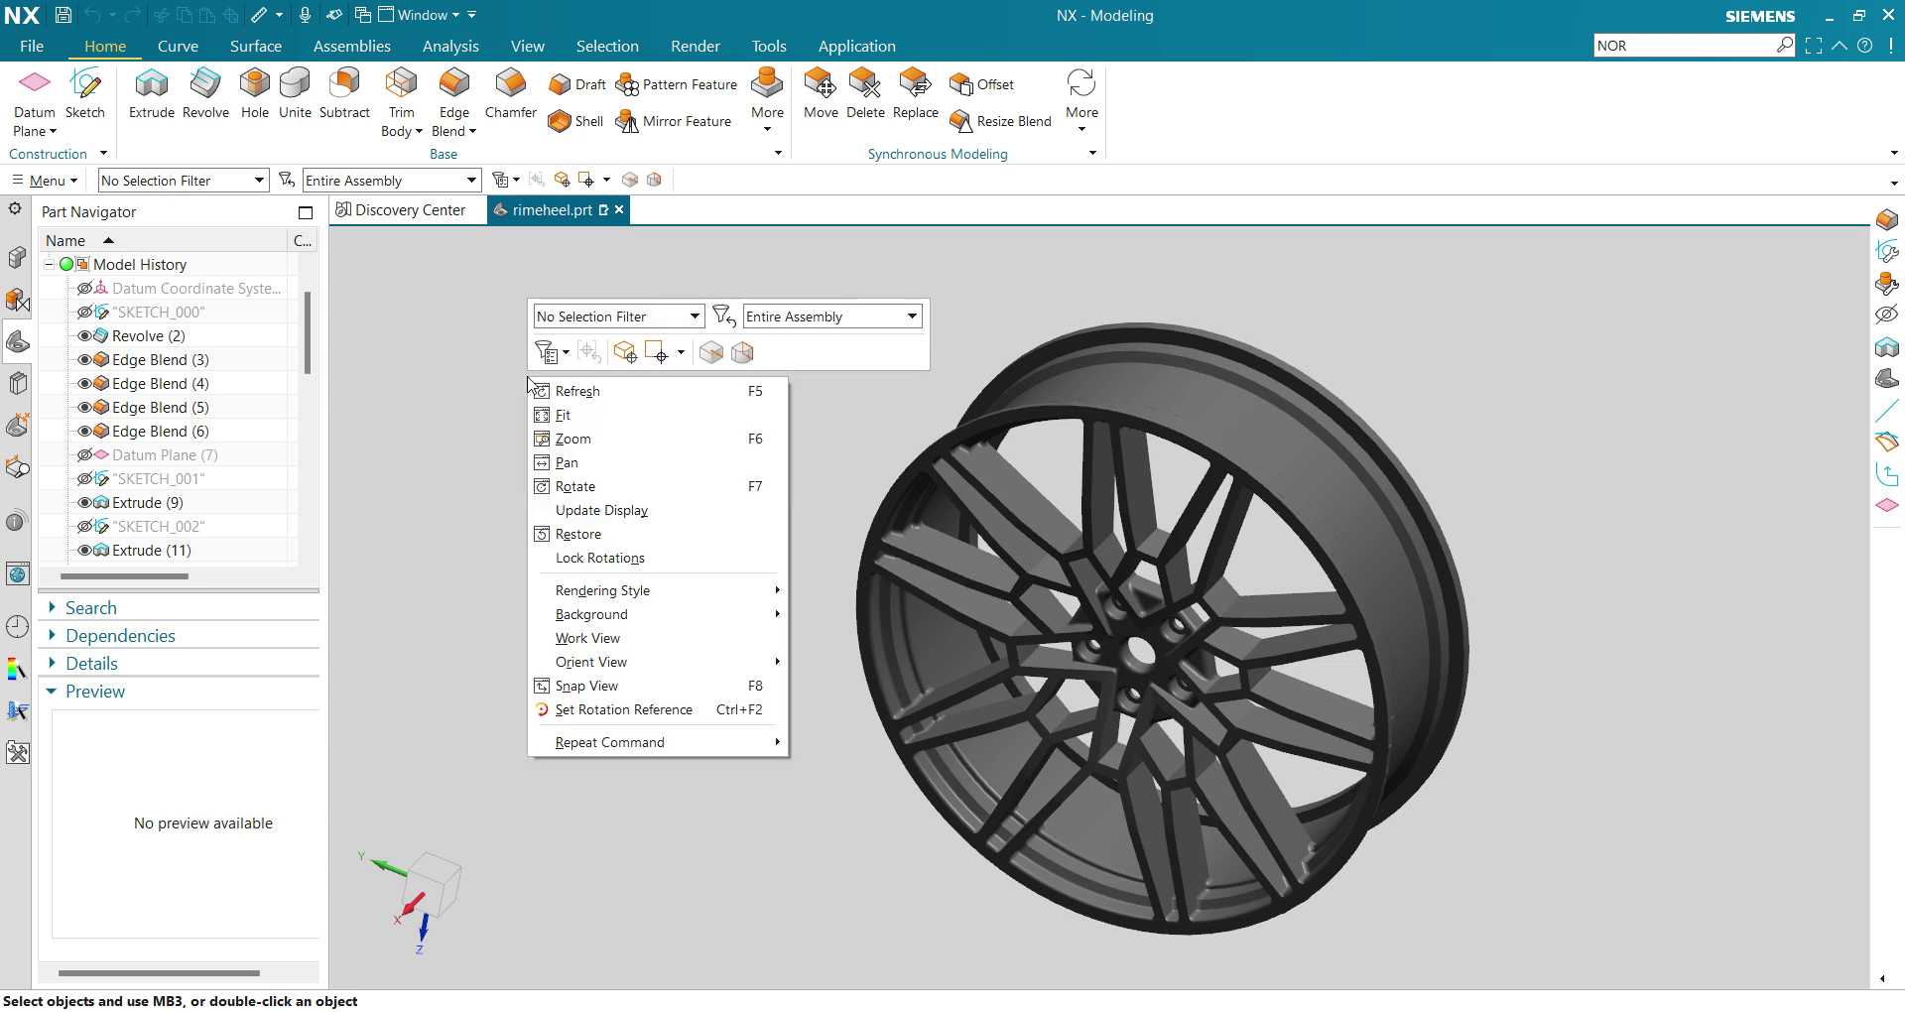
pyautogui.click(607, 318)
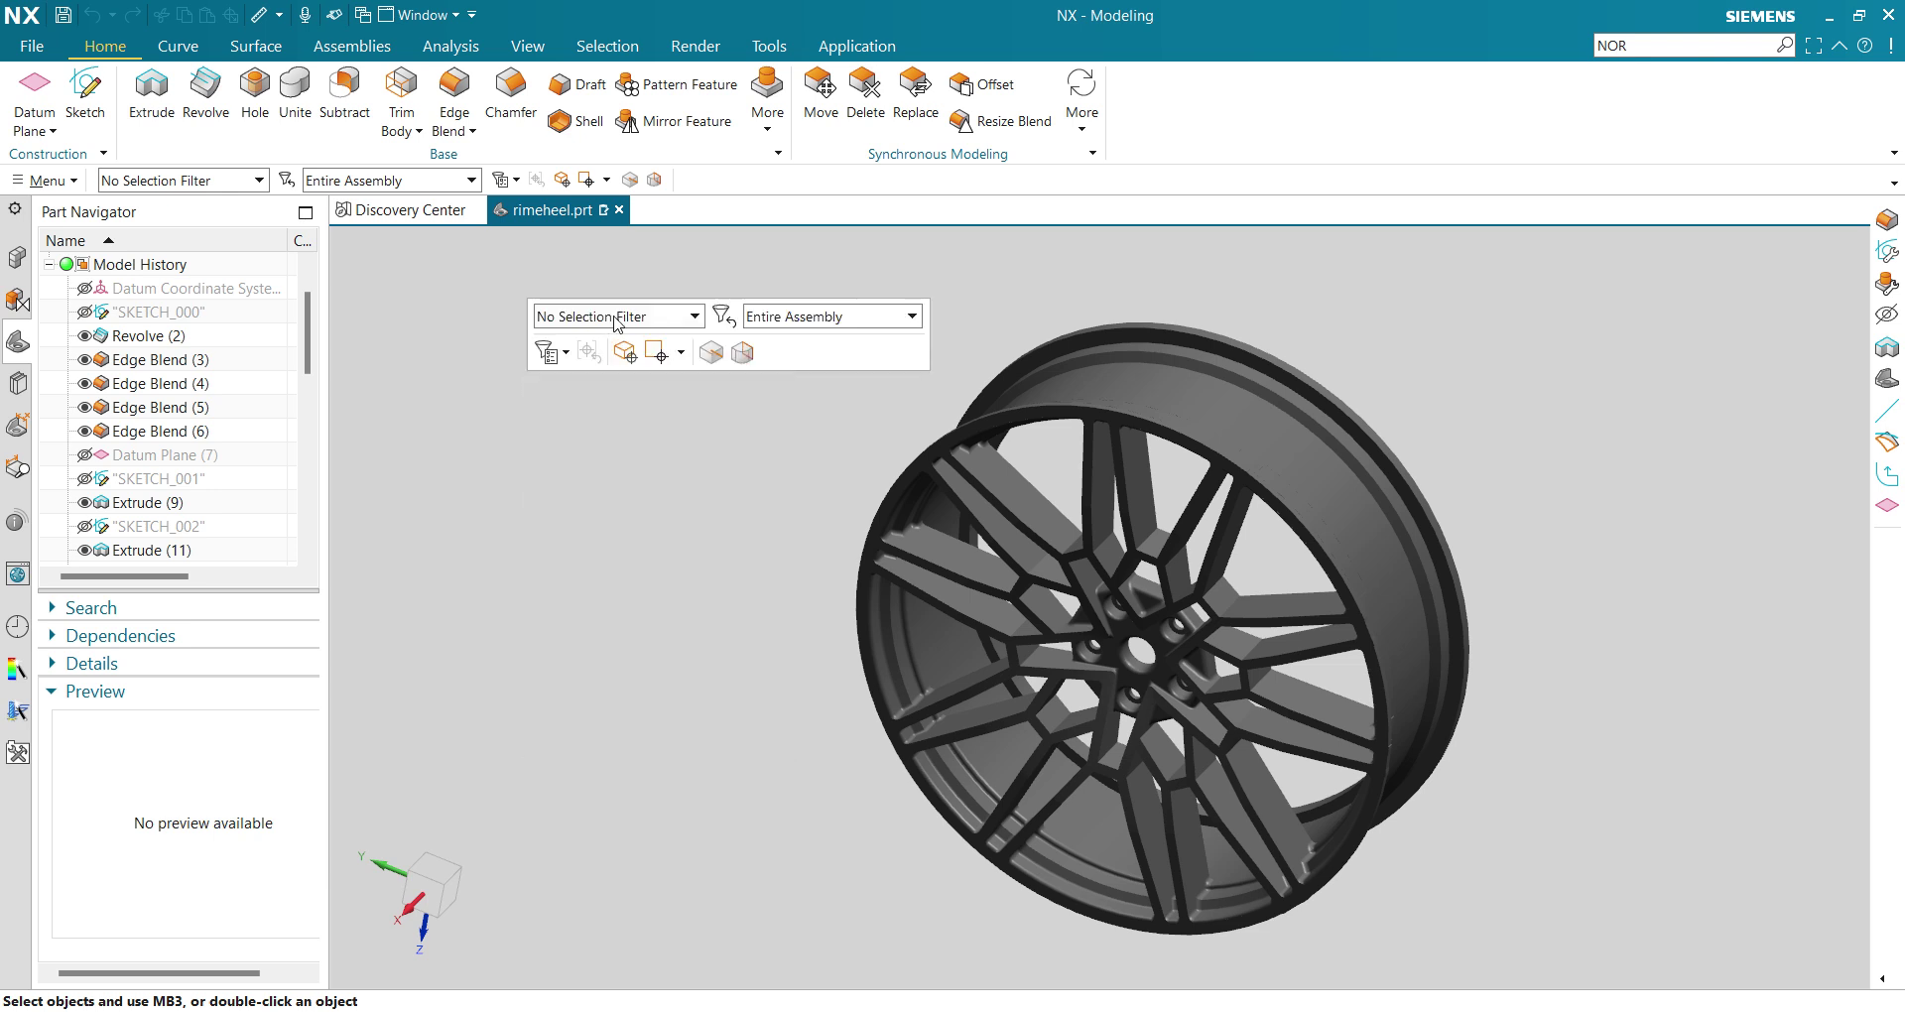
pyautogui.click(615, 317)
pyautogui.click(662, 331)
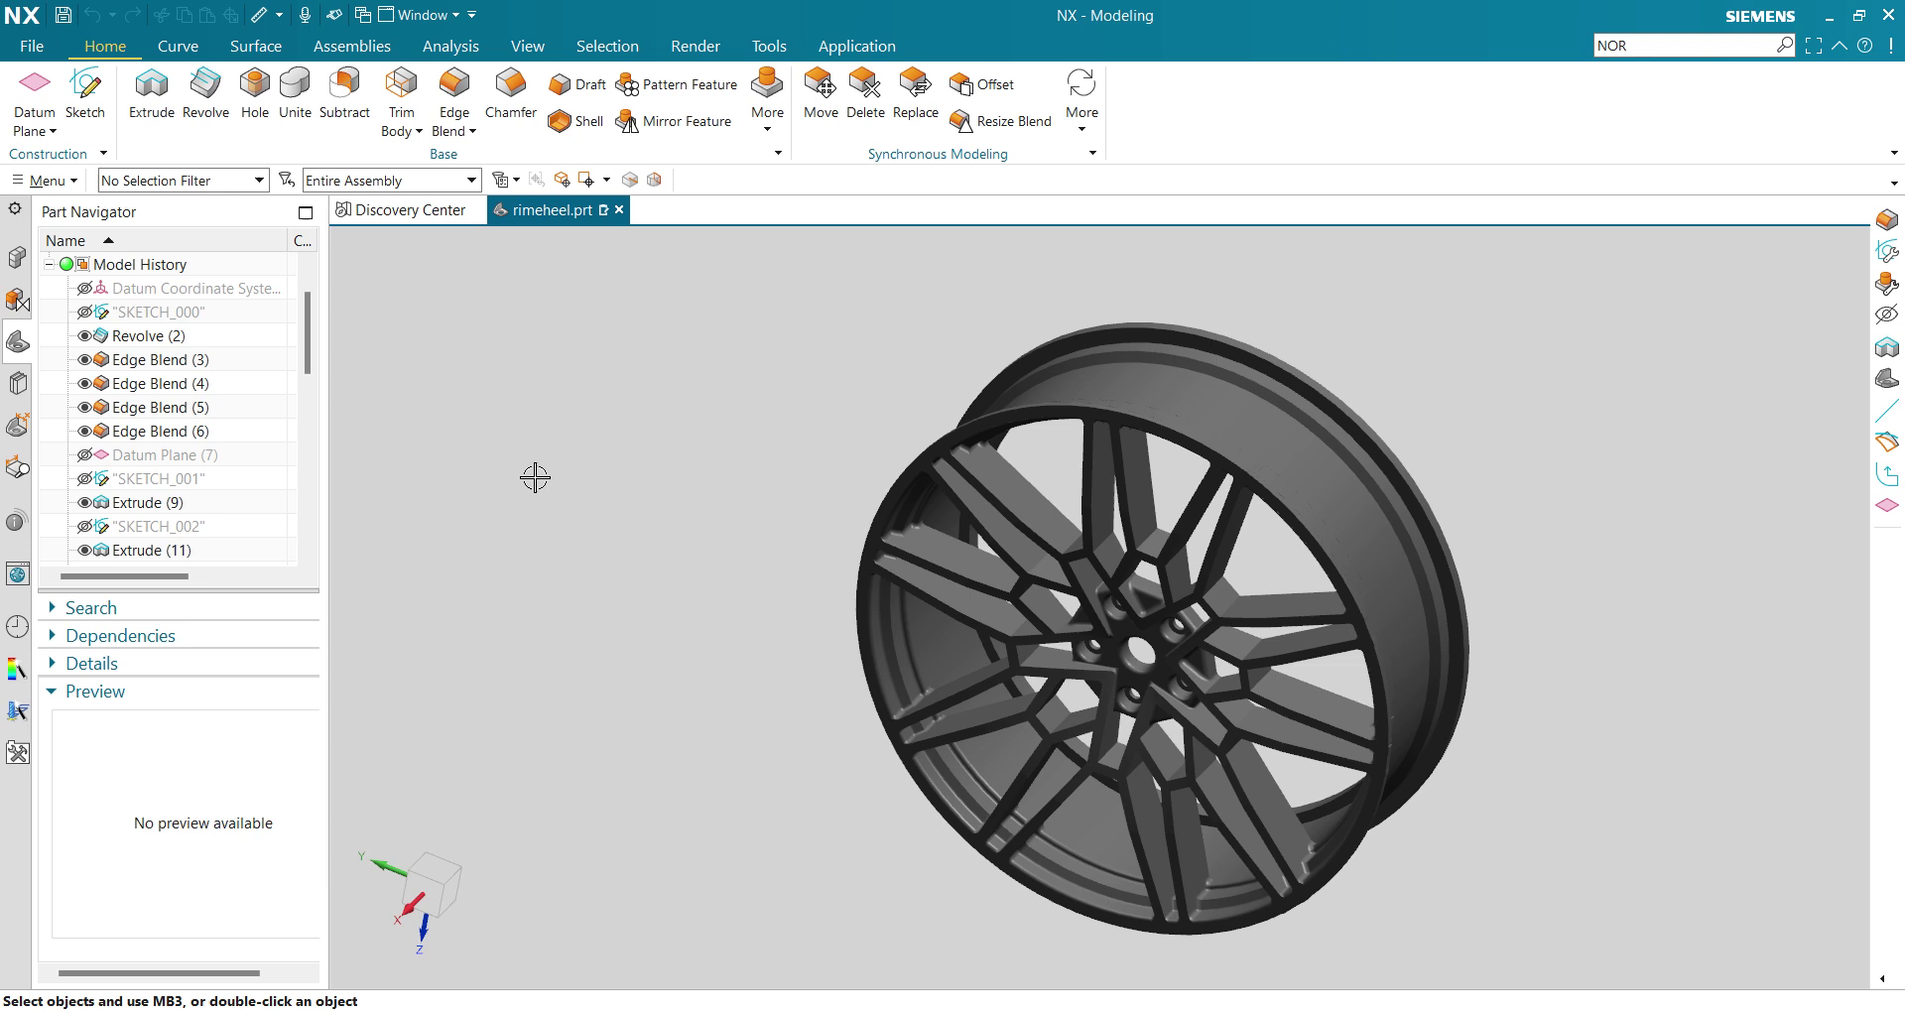
# Look over the rendering style options and set the graphics area to Dark Gray Background.
pyautogui.rightClick(597, 383)
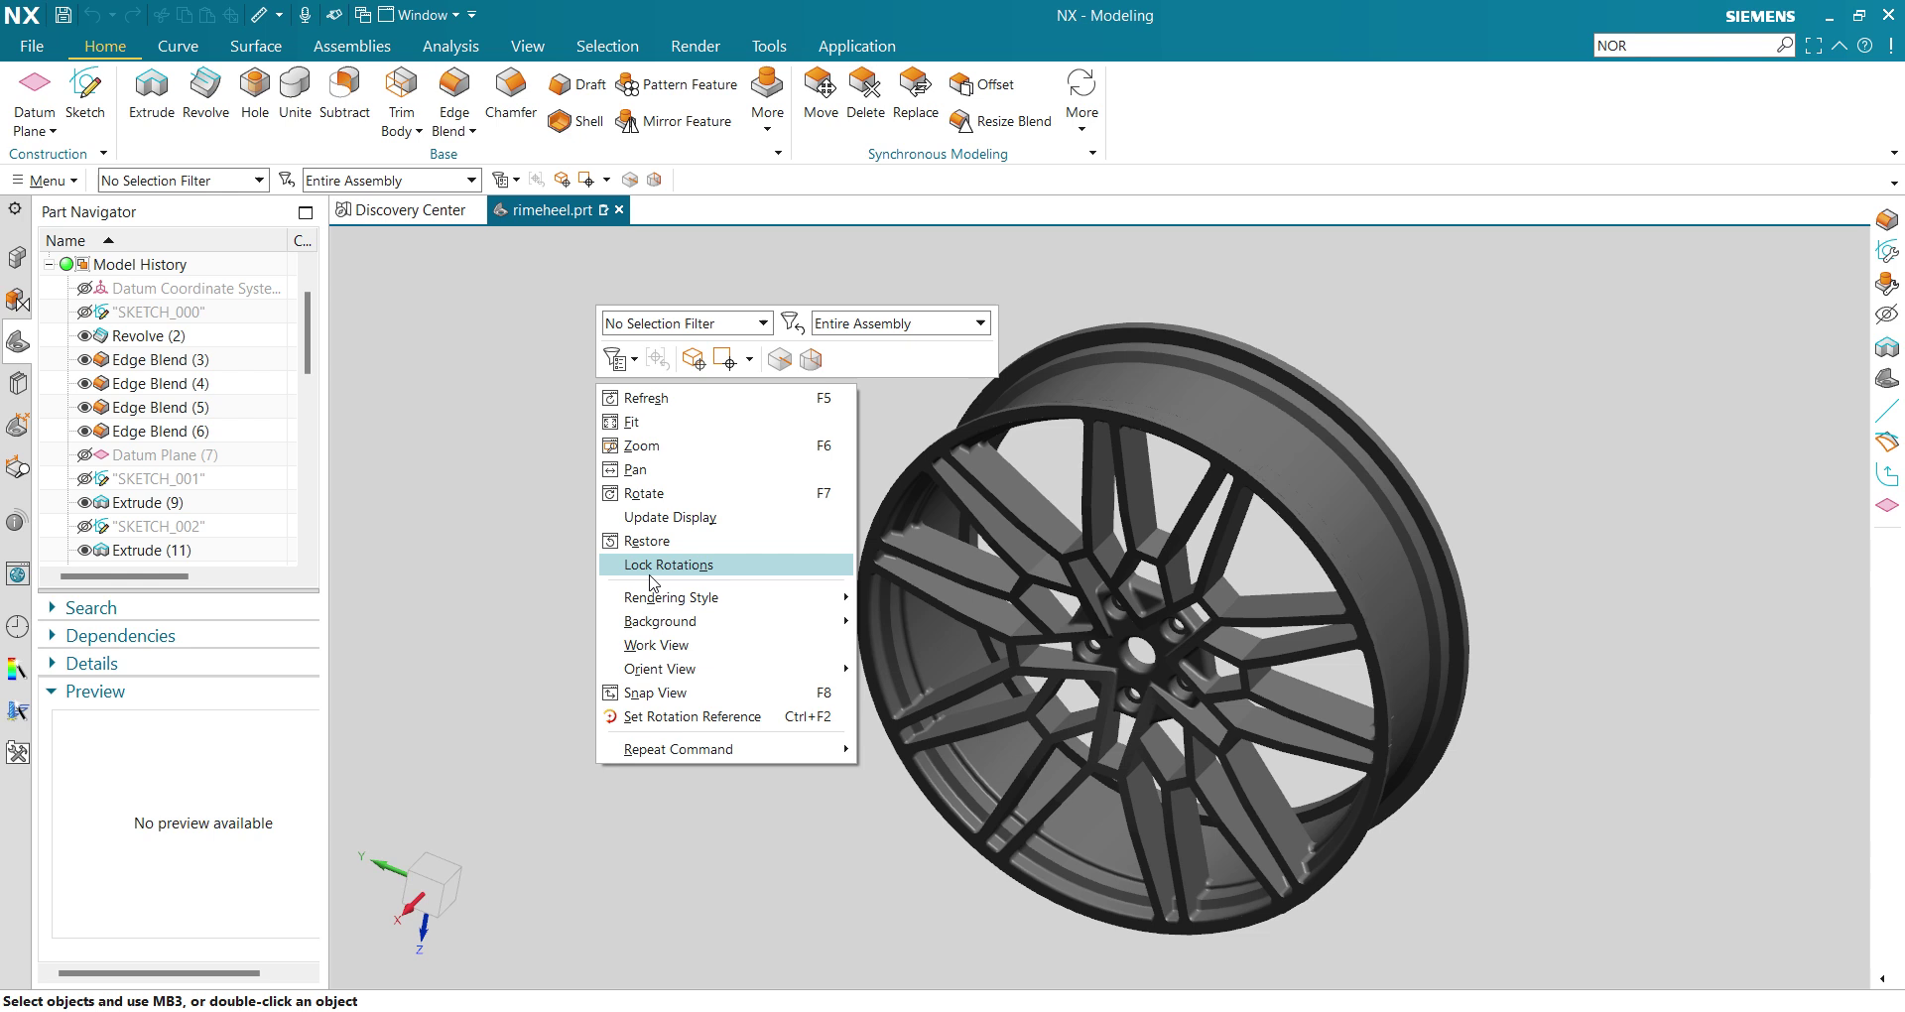
pyautogui.moveTo(661, 599)
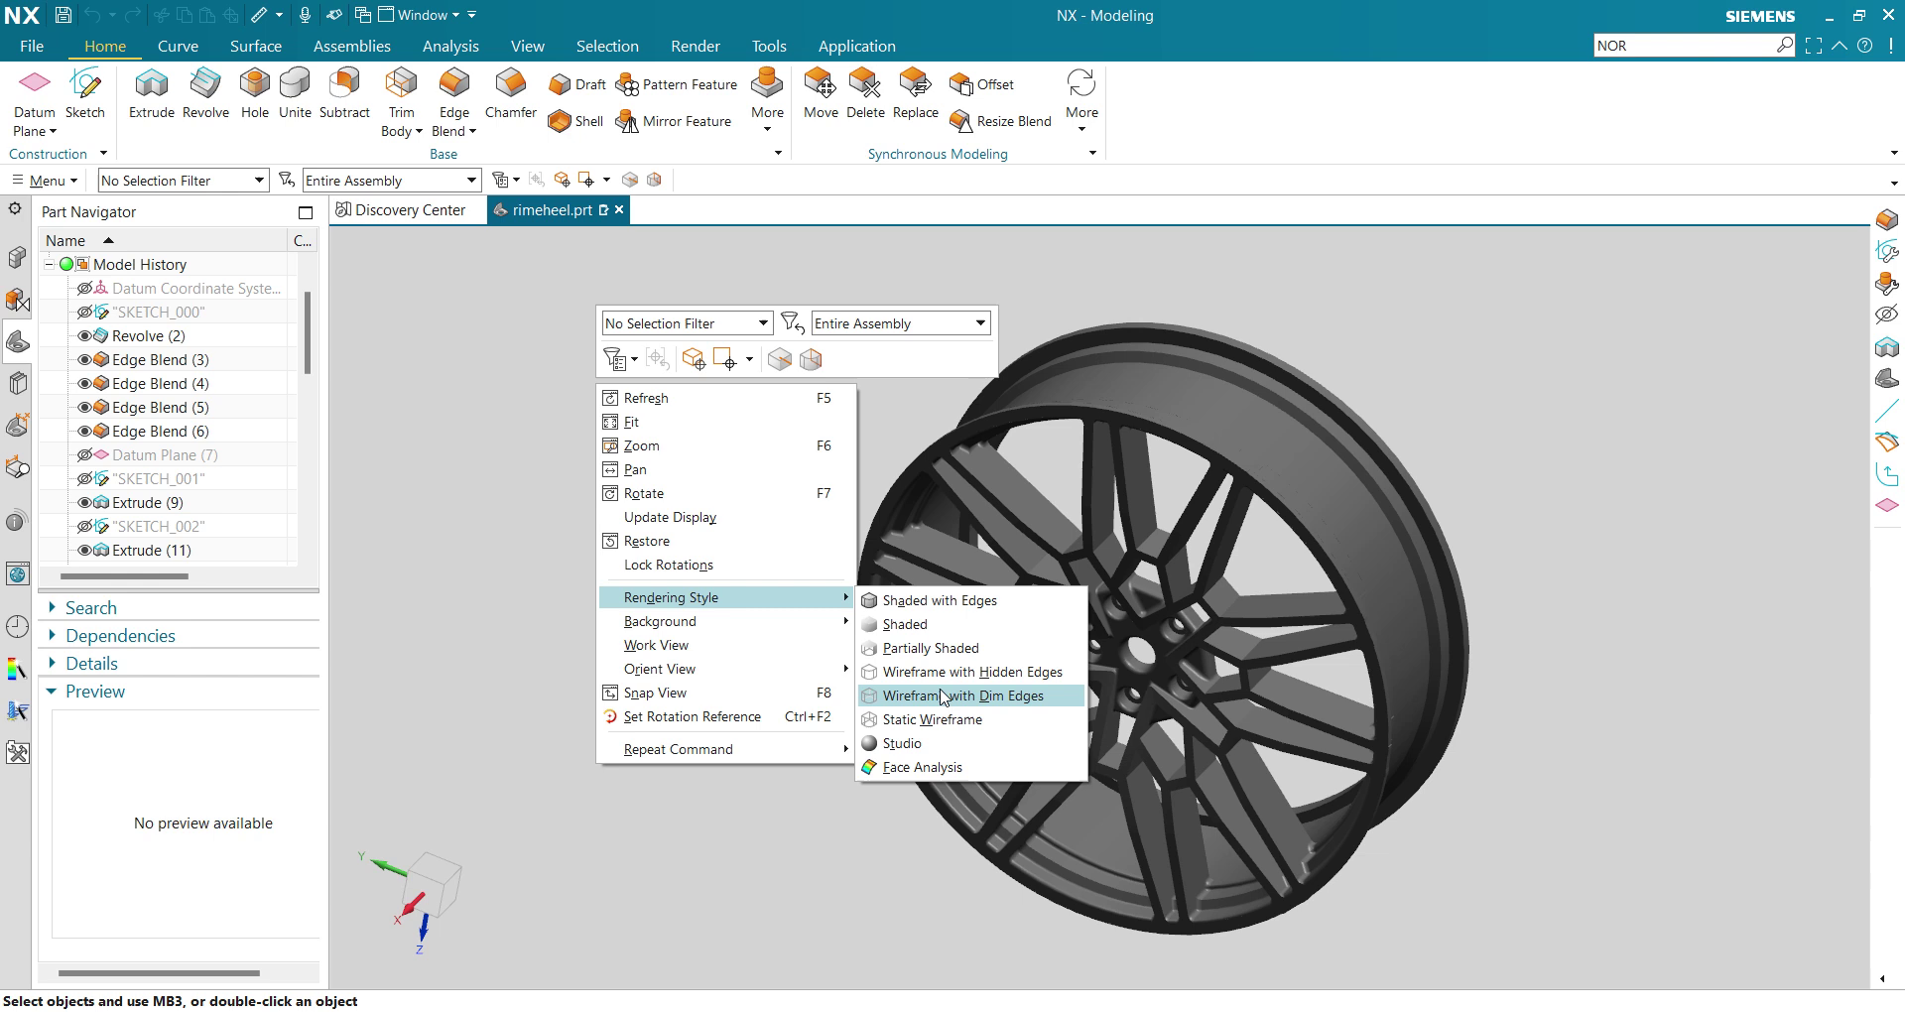
pyautogui.moveTo(759, 635)
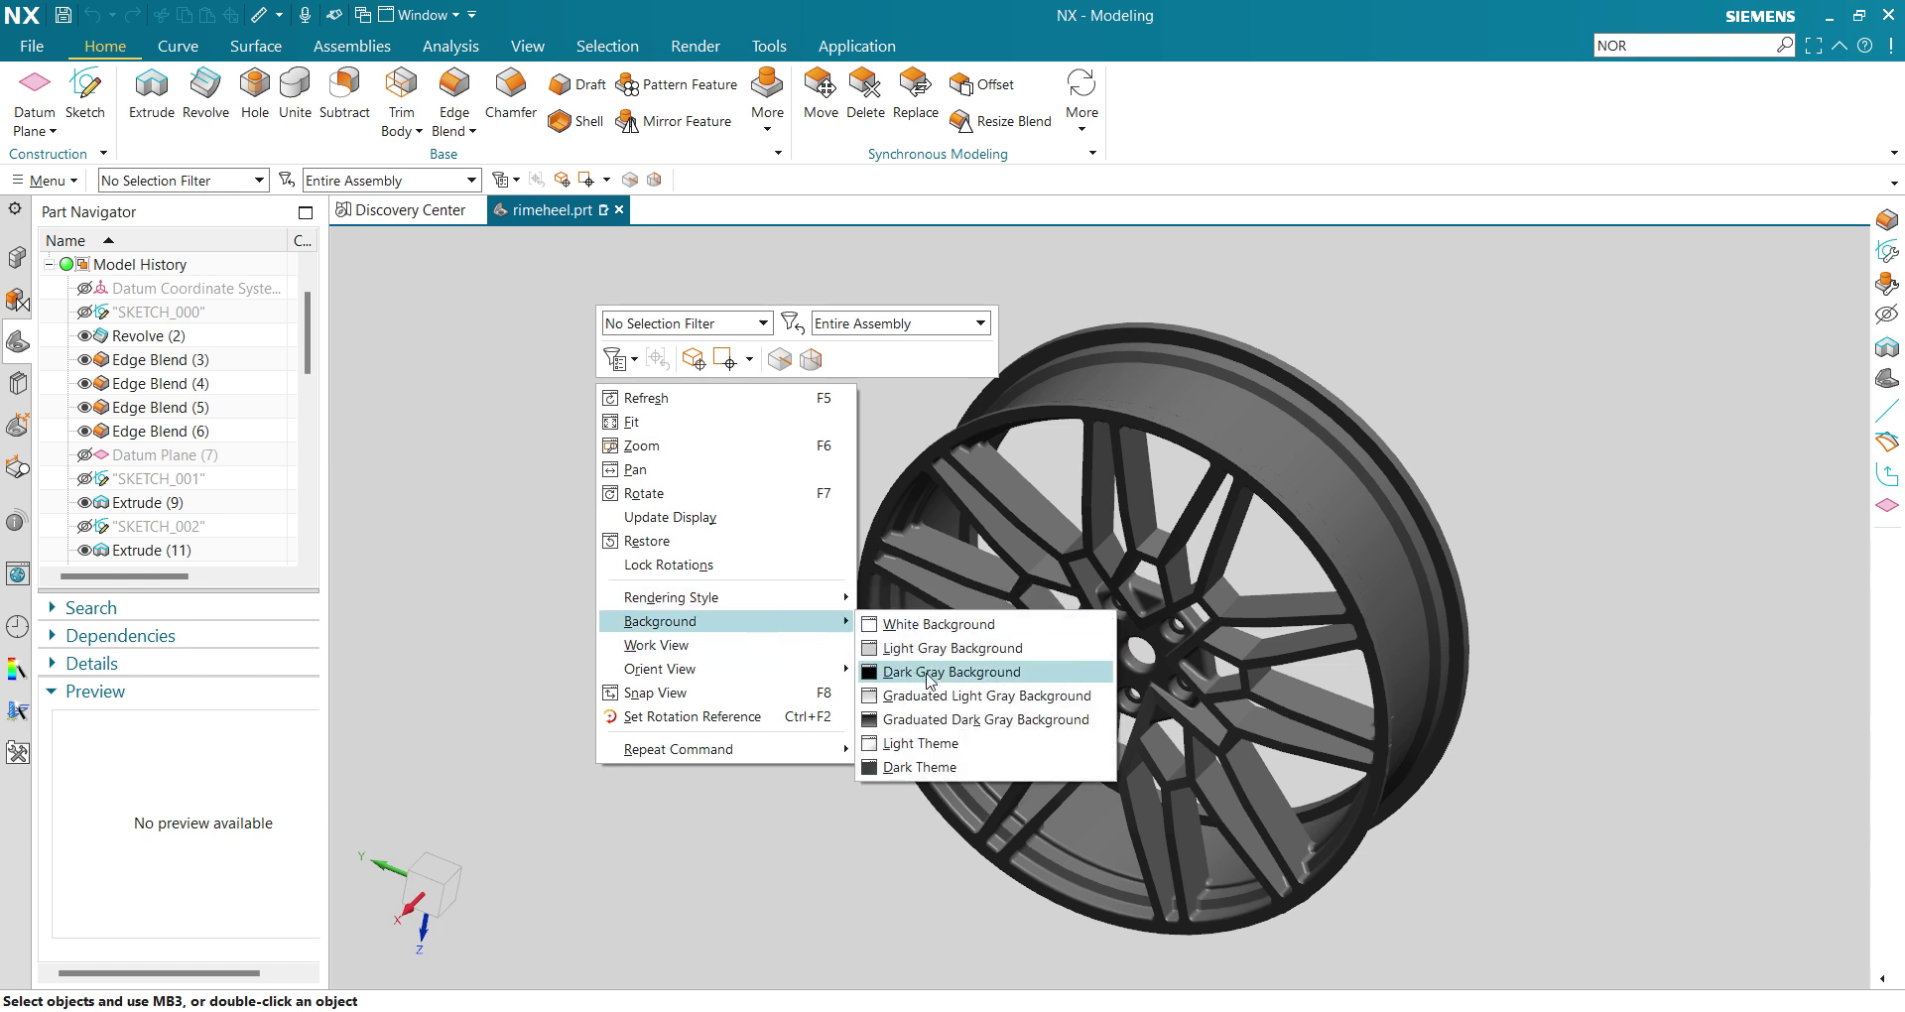
pyautogui.click(907, 669)
pyautogui.scroll(2, 695, 511)
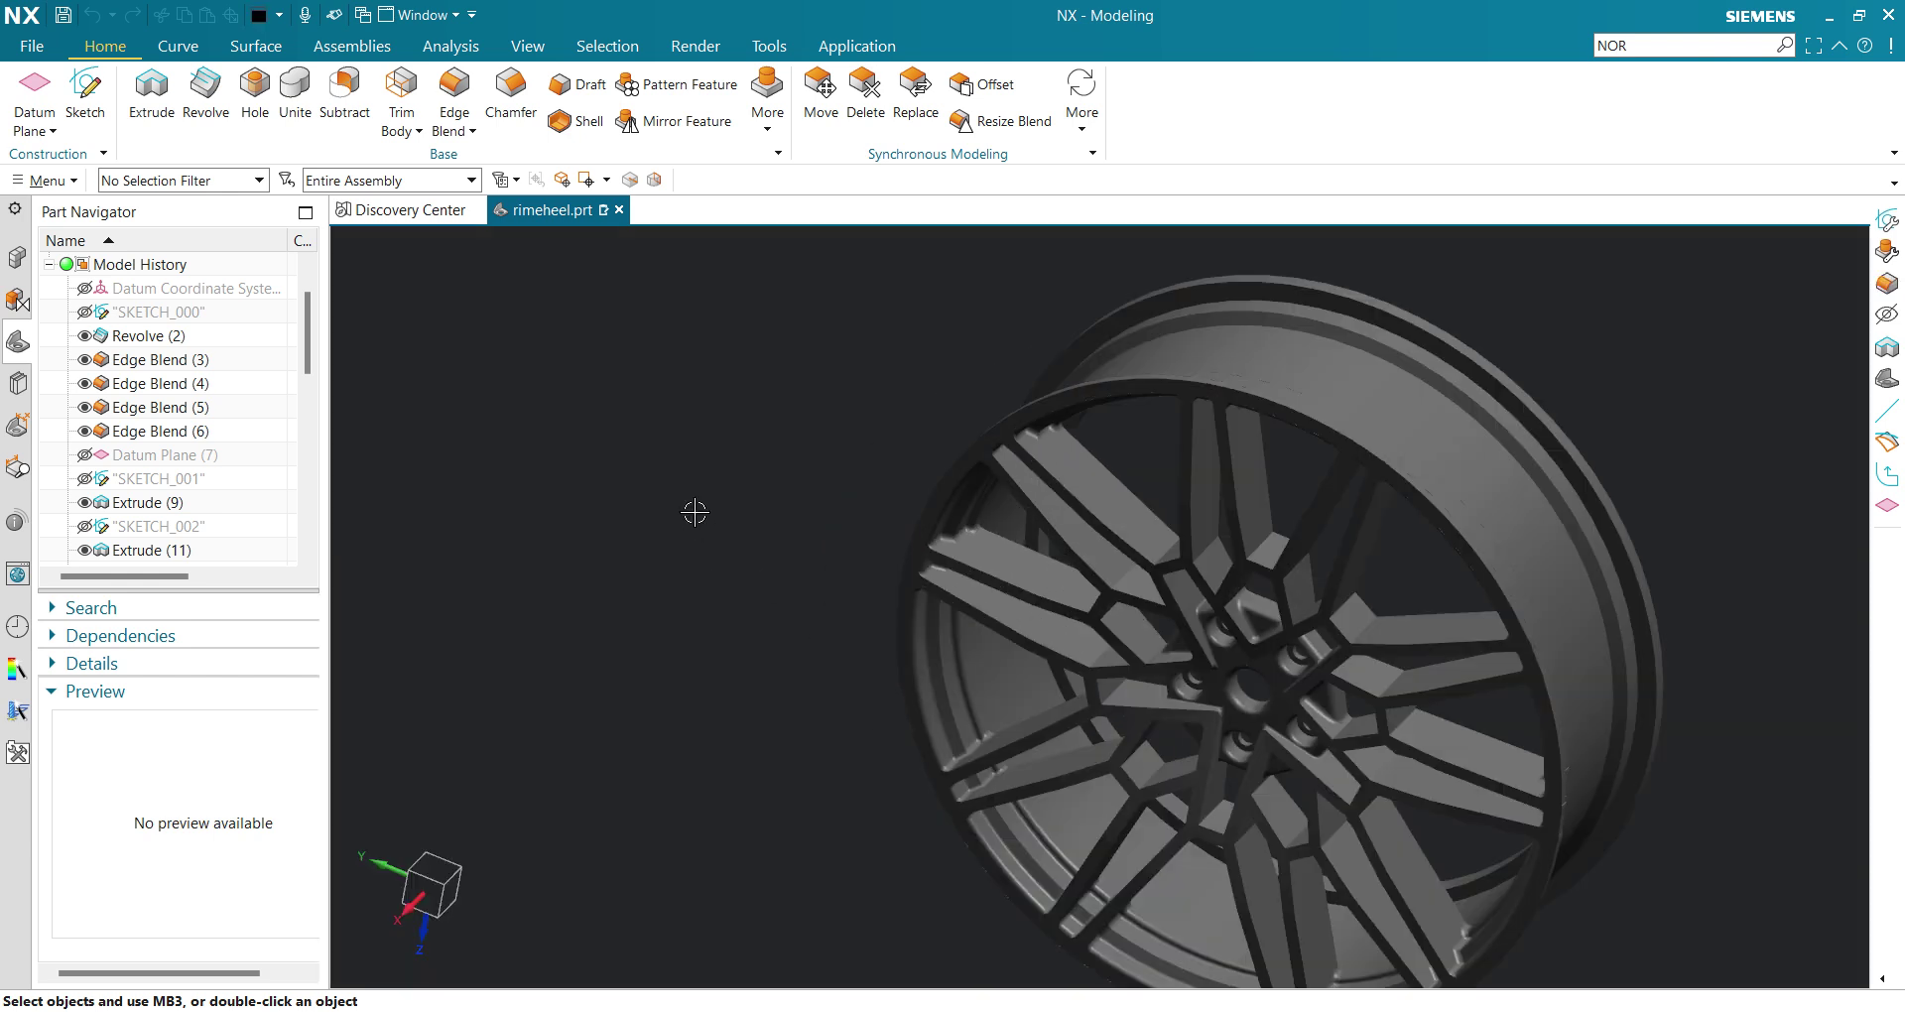
# Set the graphics area to Light Gray Background.
pyautogui.rightClick(661, 462)
pyautogui.moveTo(779, 702)
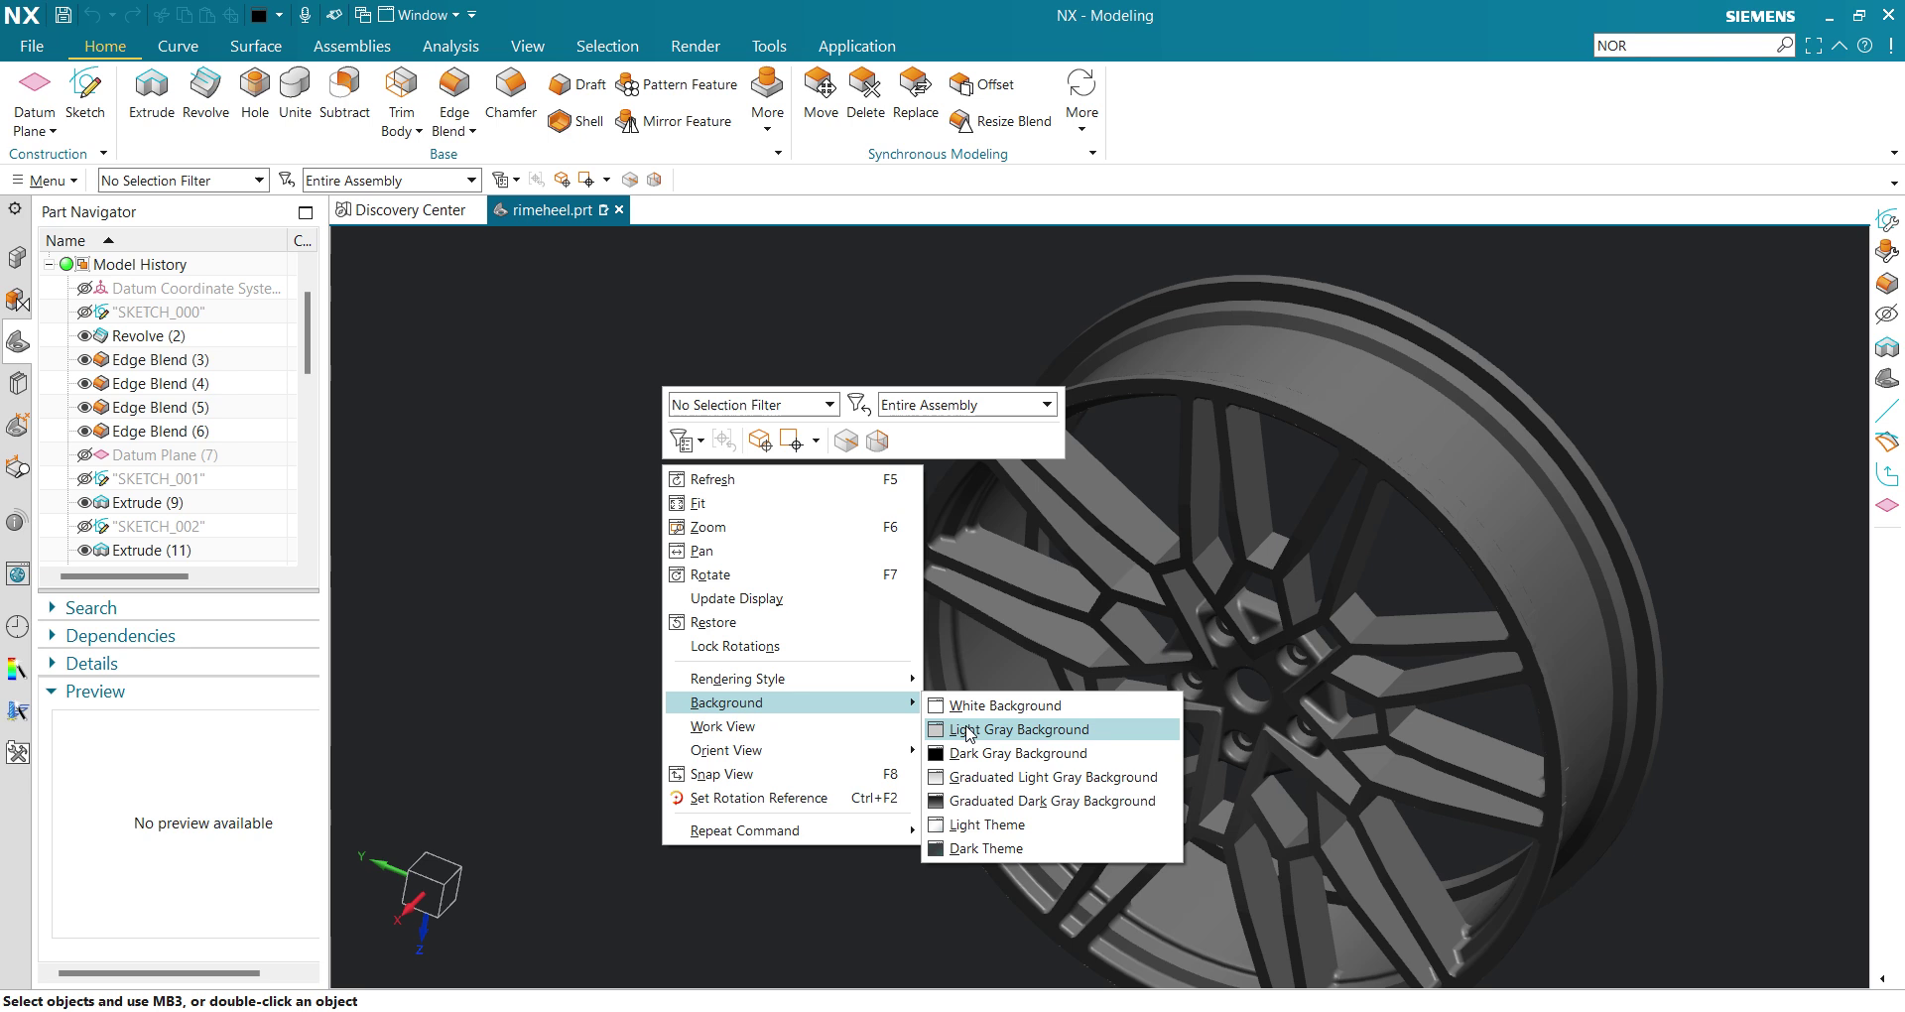
pyautogui.click(962, 729)
# Orient the view of the wheel rim to Isometric.
pyautogui.rightClick(587, 452)
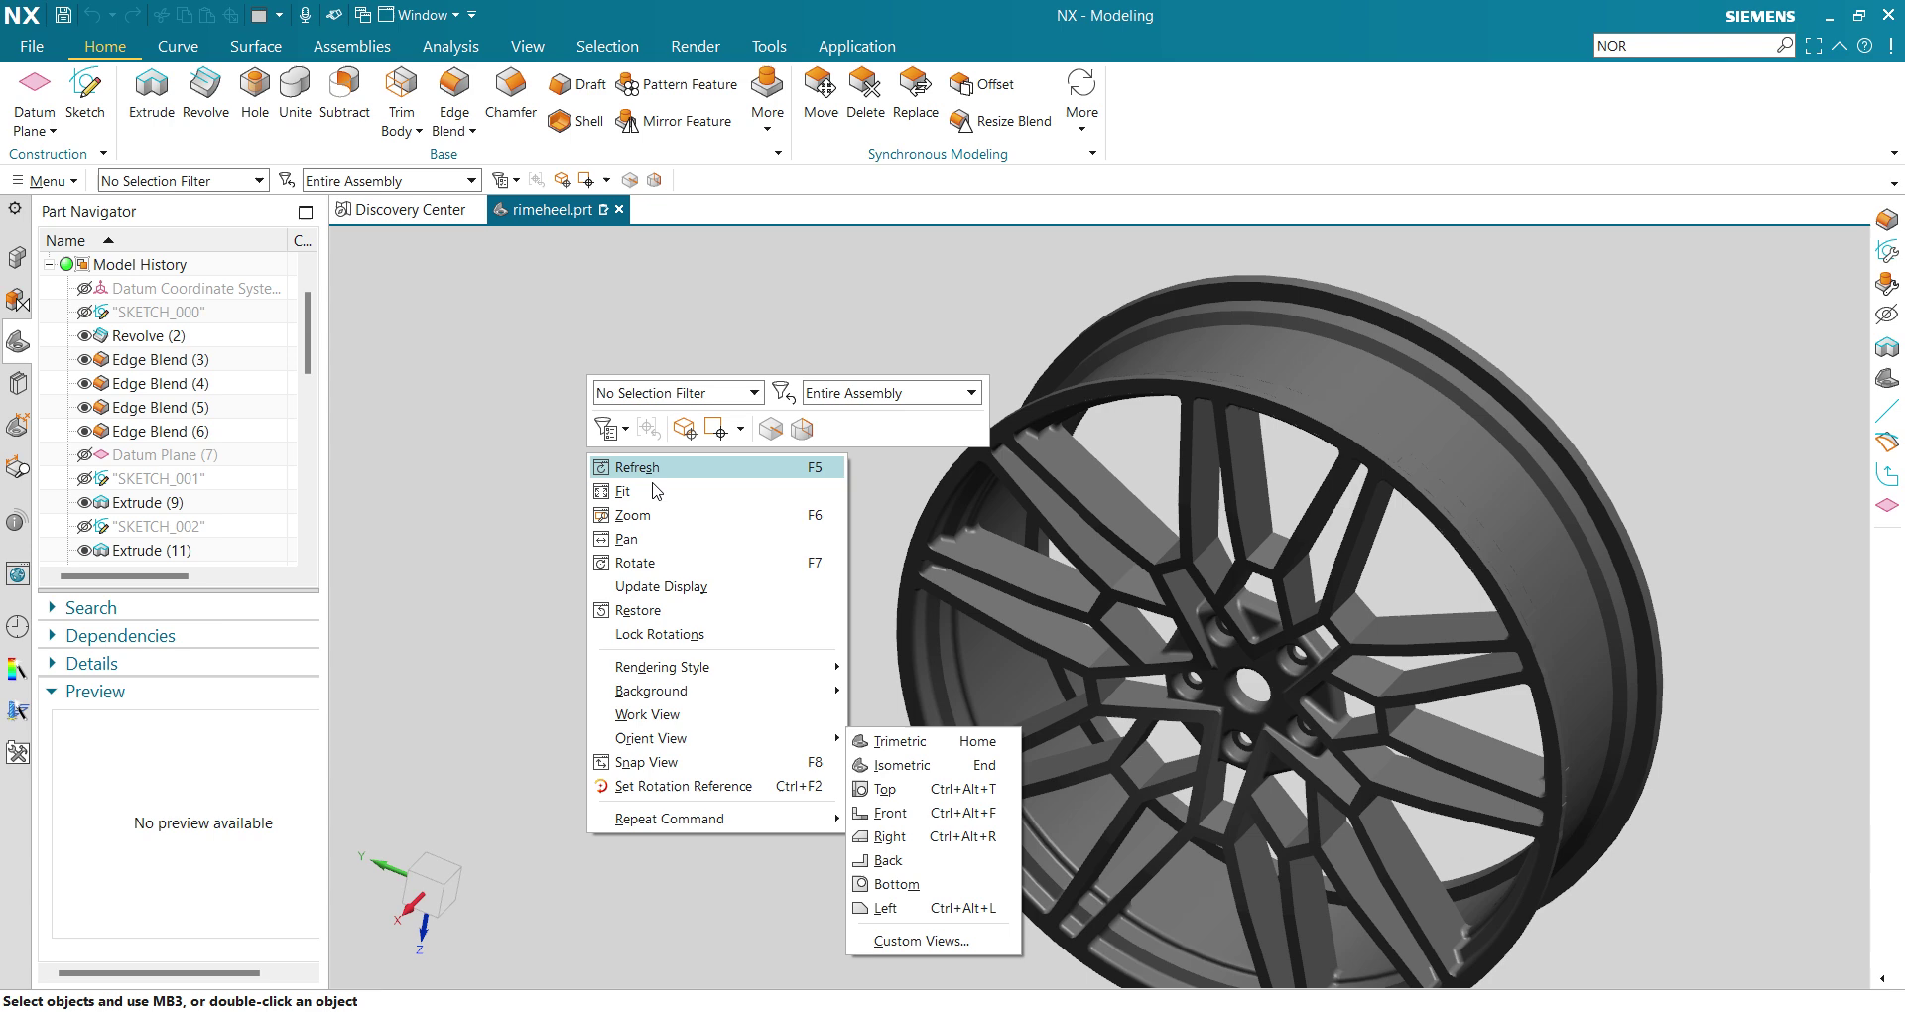
pyautogui.moveTo(652, 749)
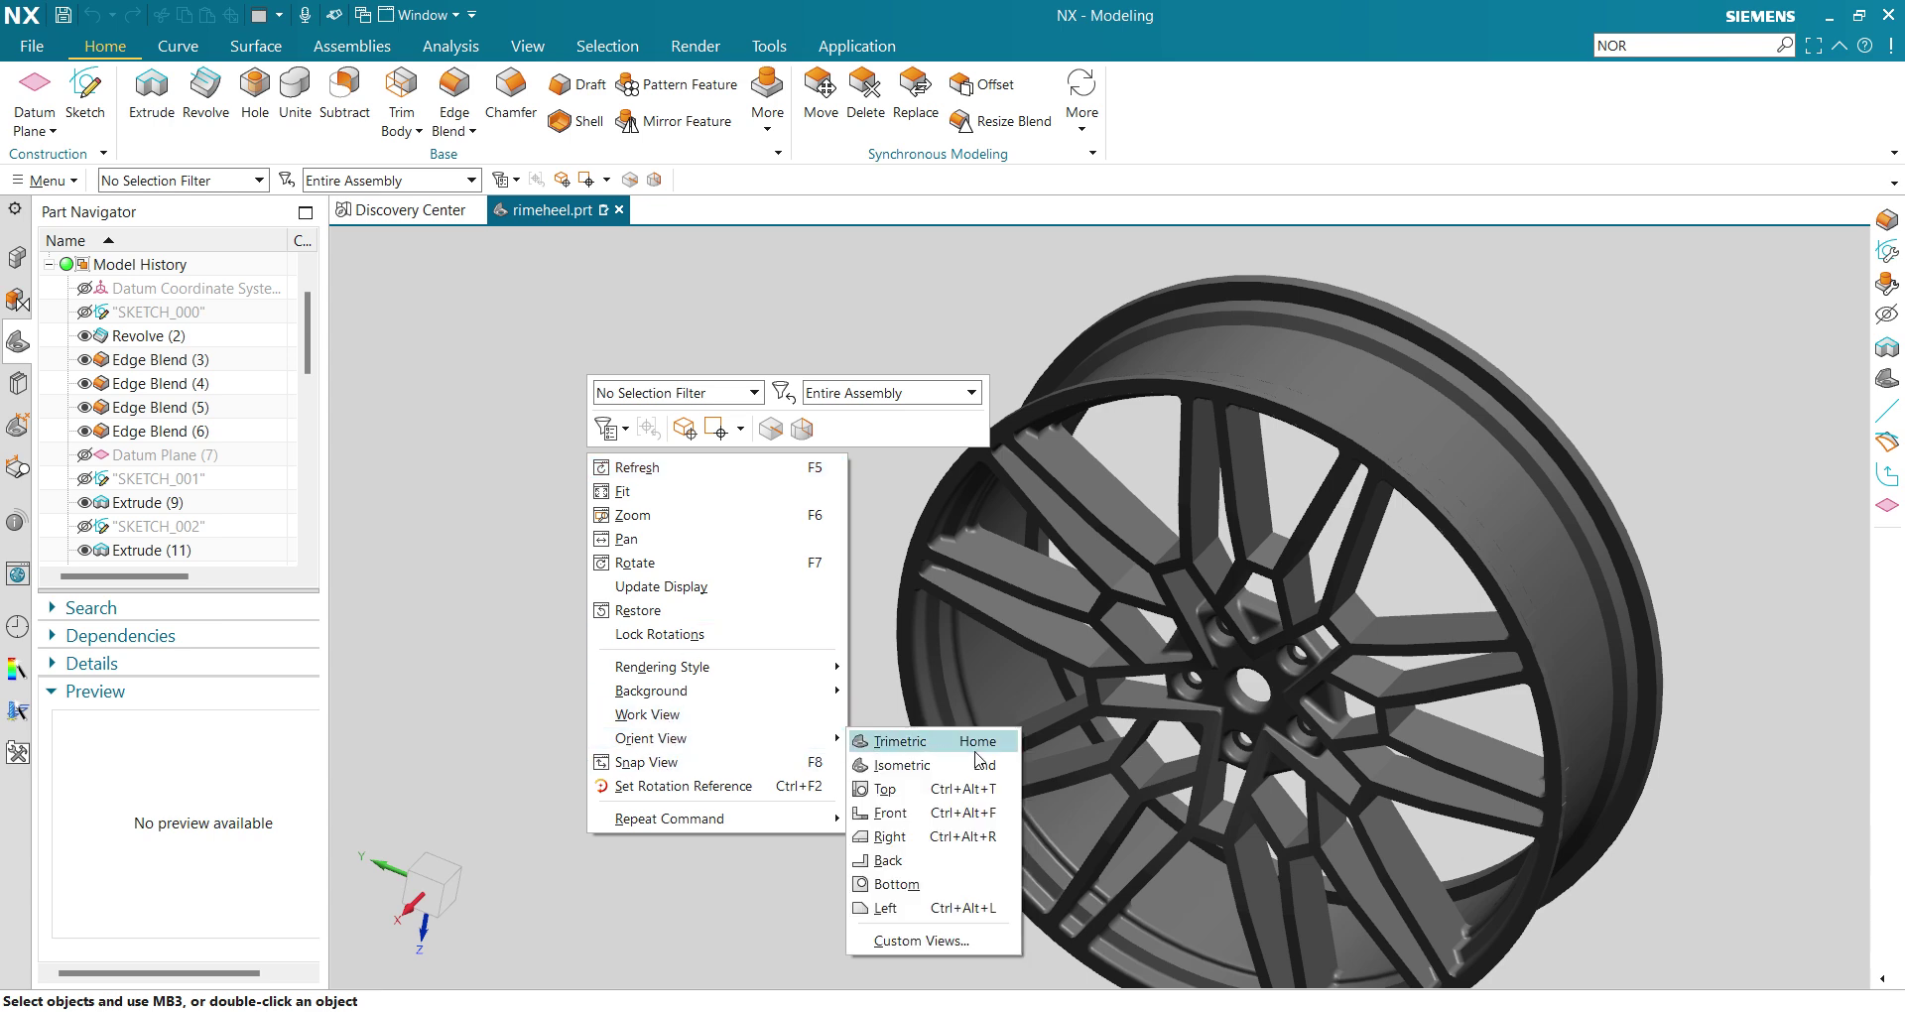
pyautogui.click(903, 741)
pyautogui.moveTo(902, 723); pyautogui.dragTo(556, 493, button='middle')
# Examine the recently used commands offered by Repeat Command on free space.
pyautogui.rightClick(557, 493)
pyautogui.moveTo(675, 861)
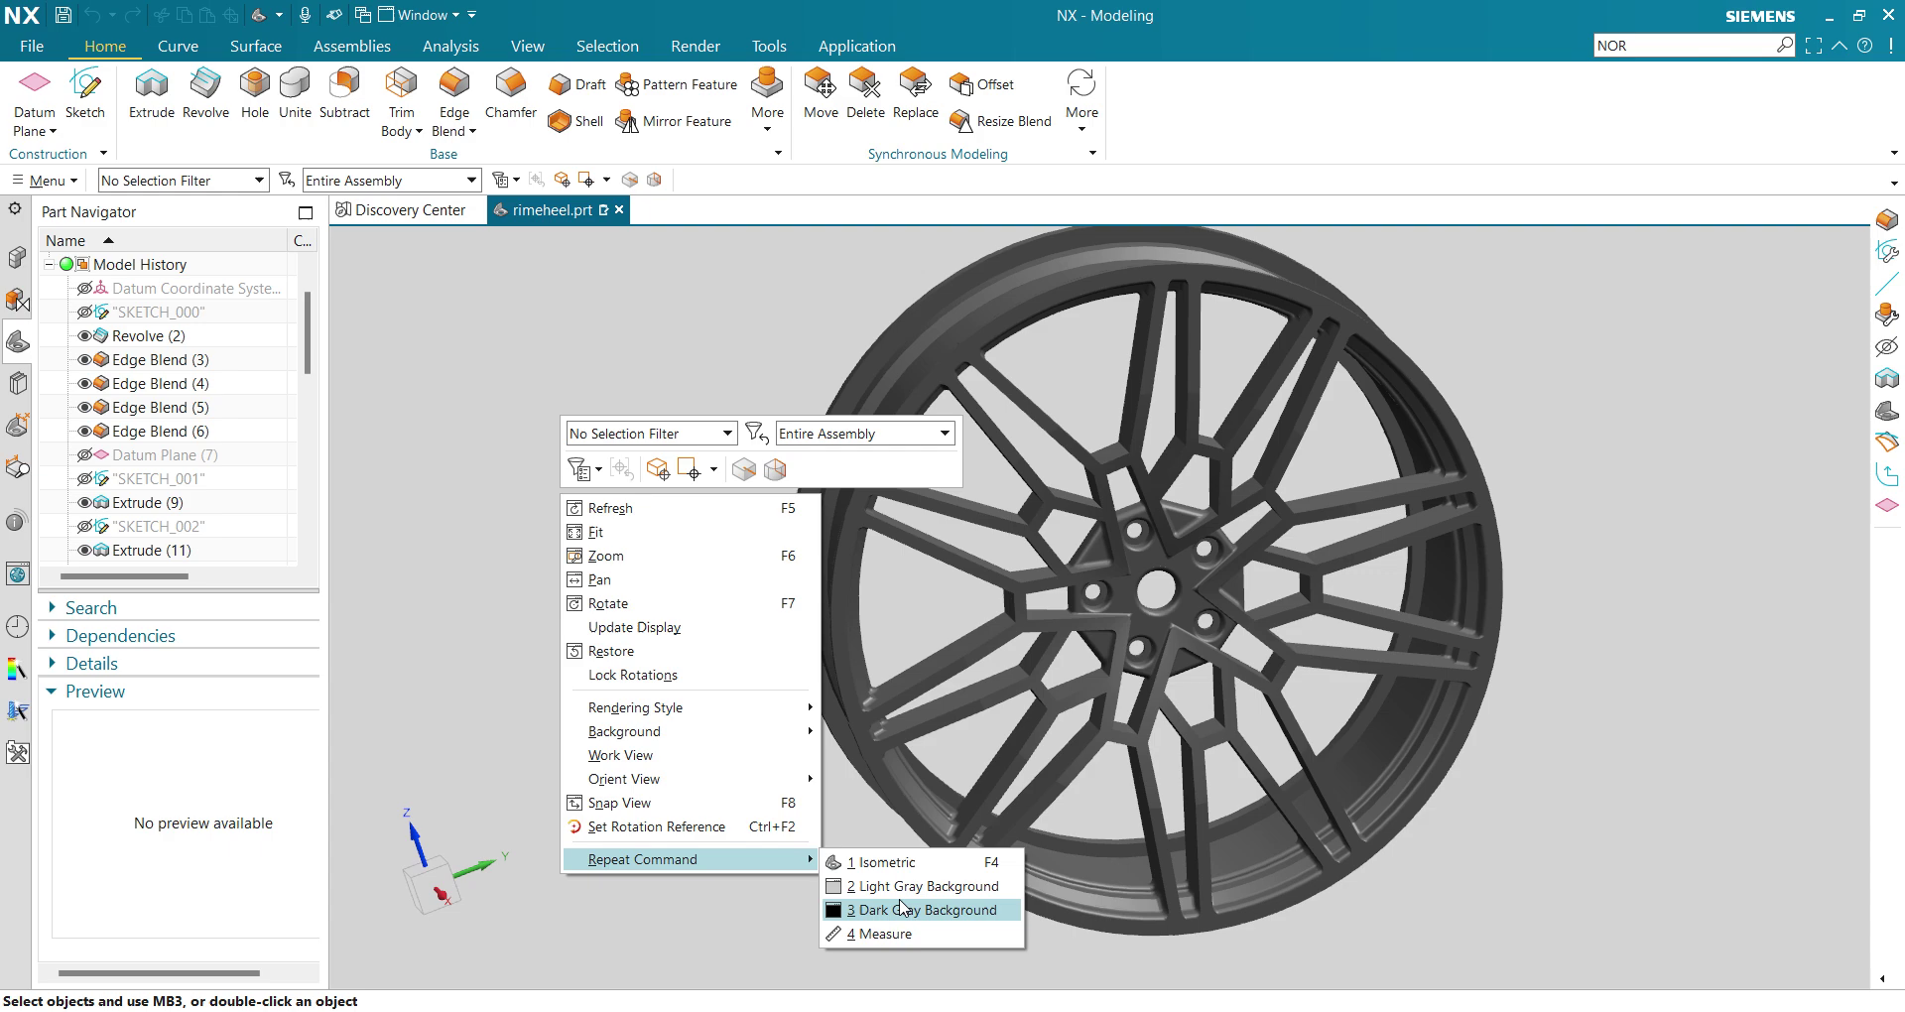
pyautogui.click(426, 402)
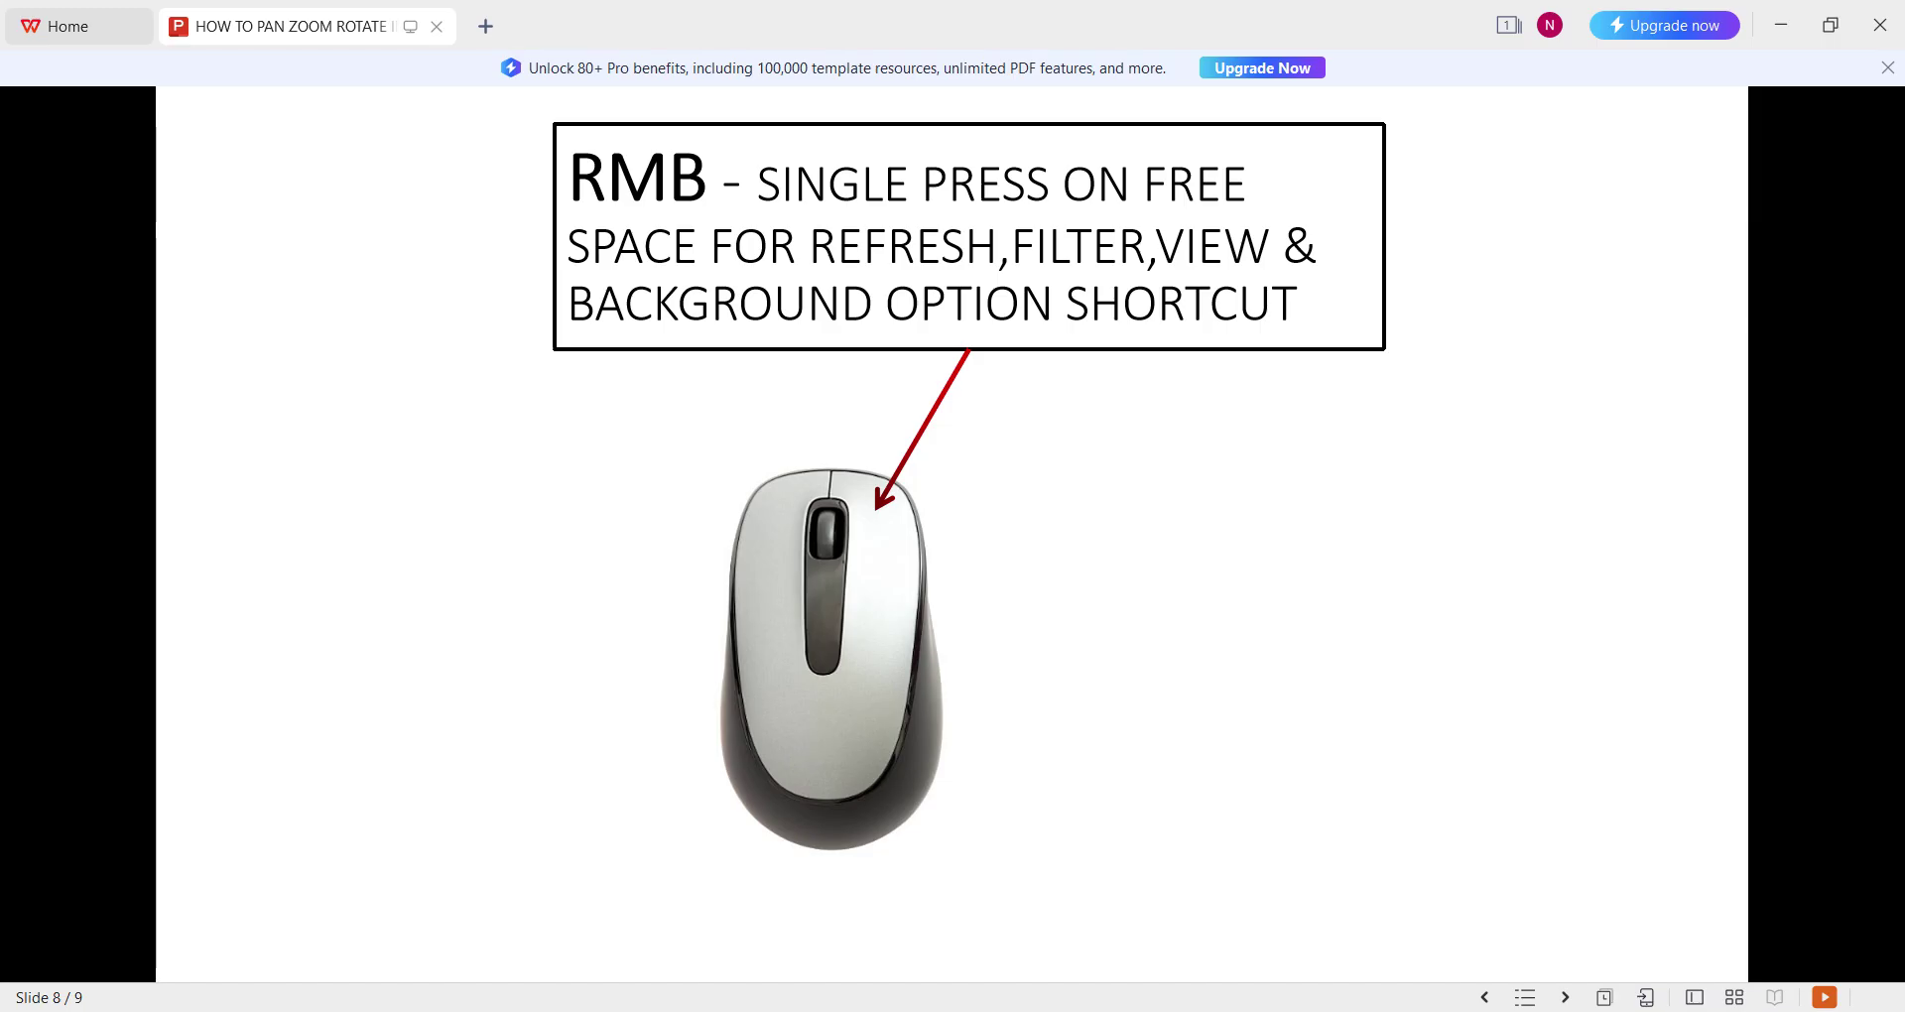
# Advance the presentation past the RMB slide and, back in NX, switch the wheel rim's rendering style to Studio.
pyautogui.press('Down')
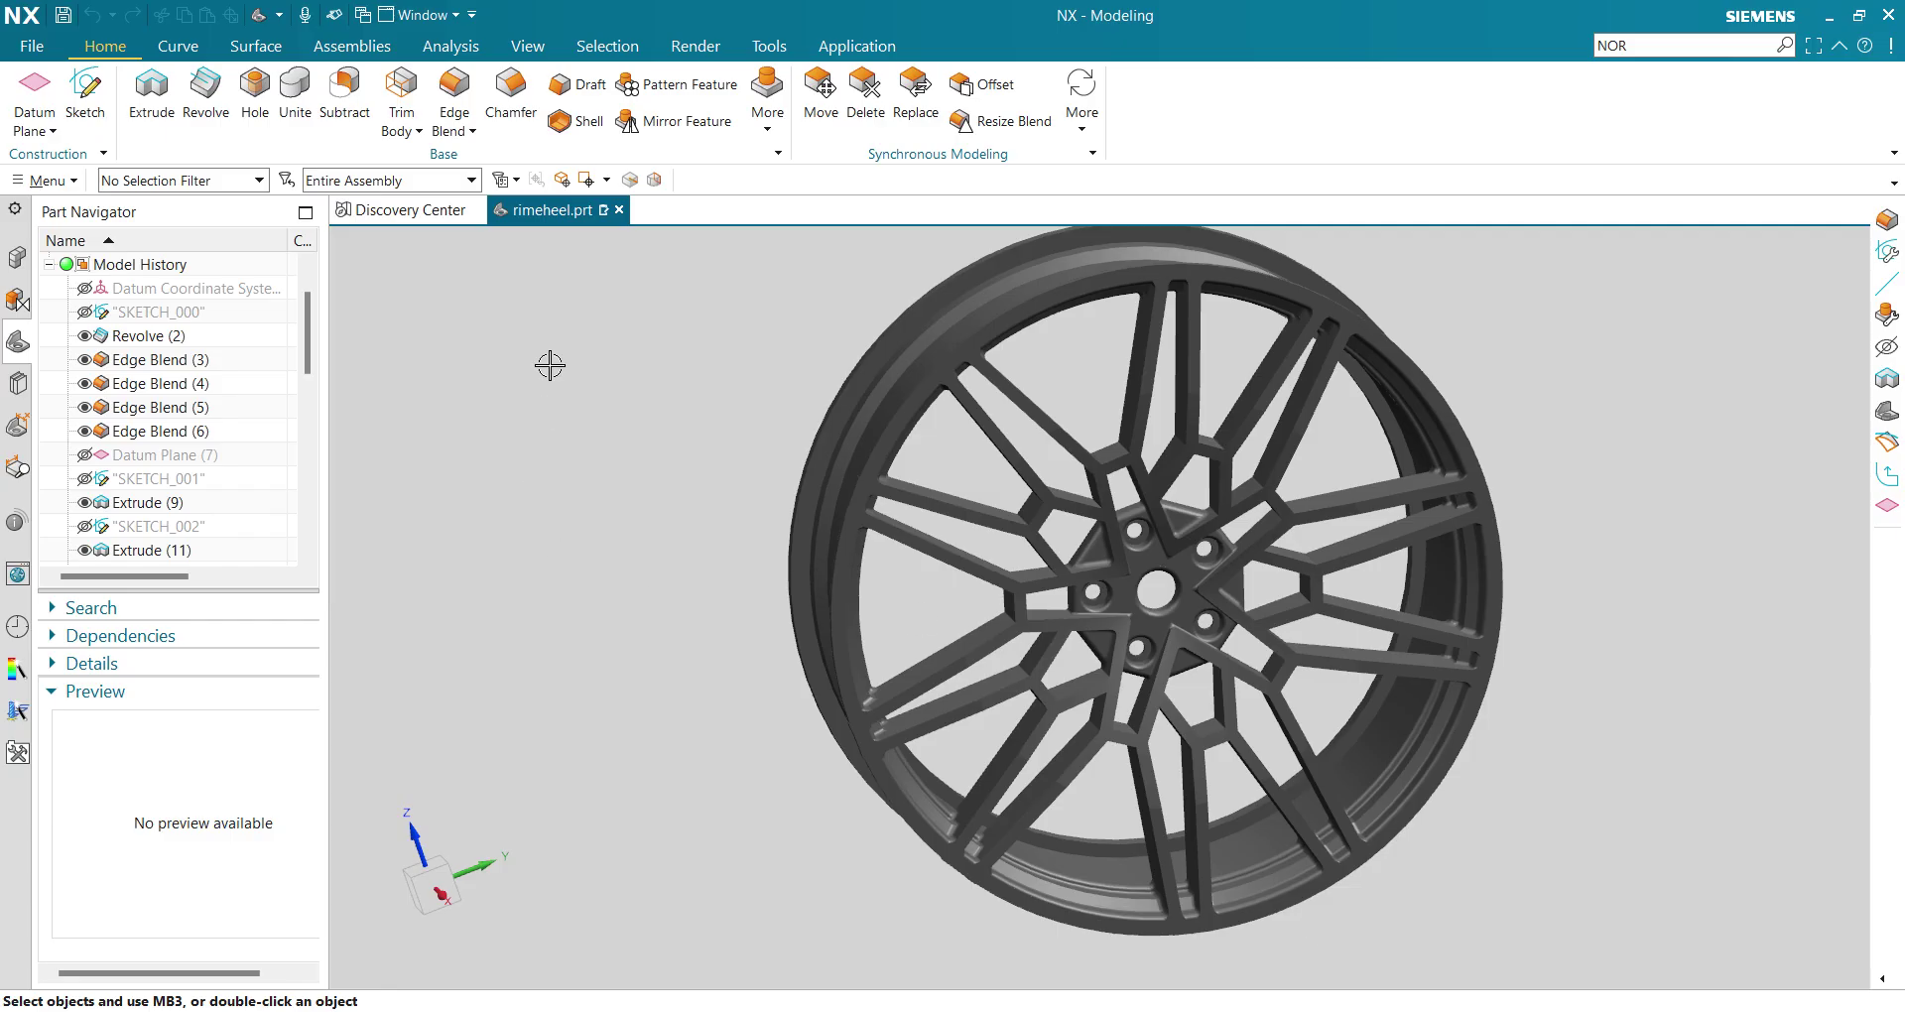
pyautogui.rightClick(615, 344)
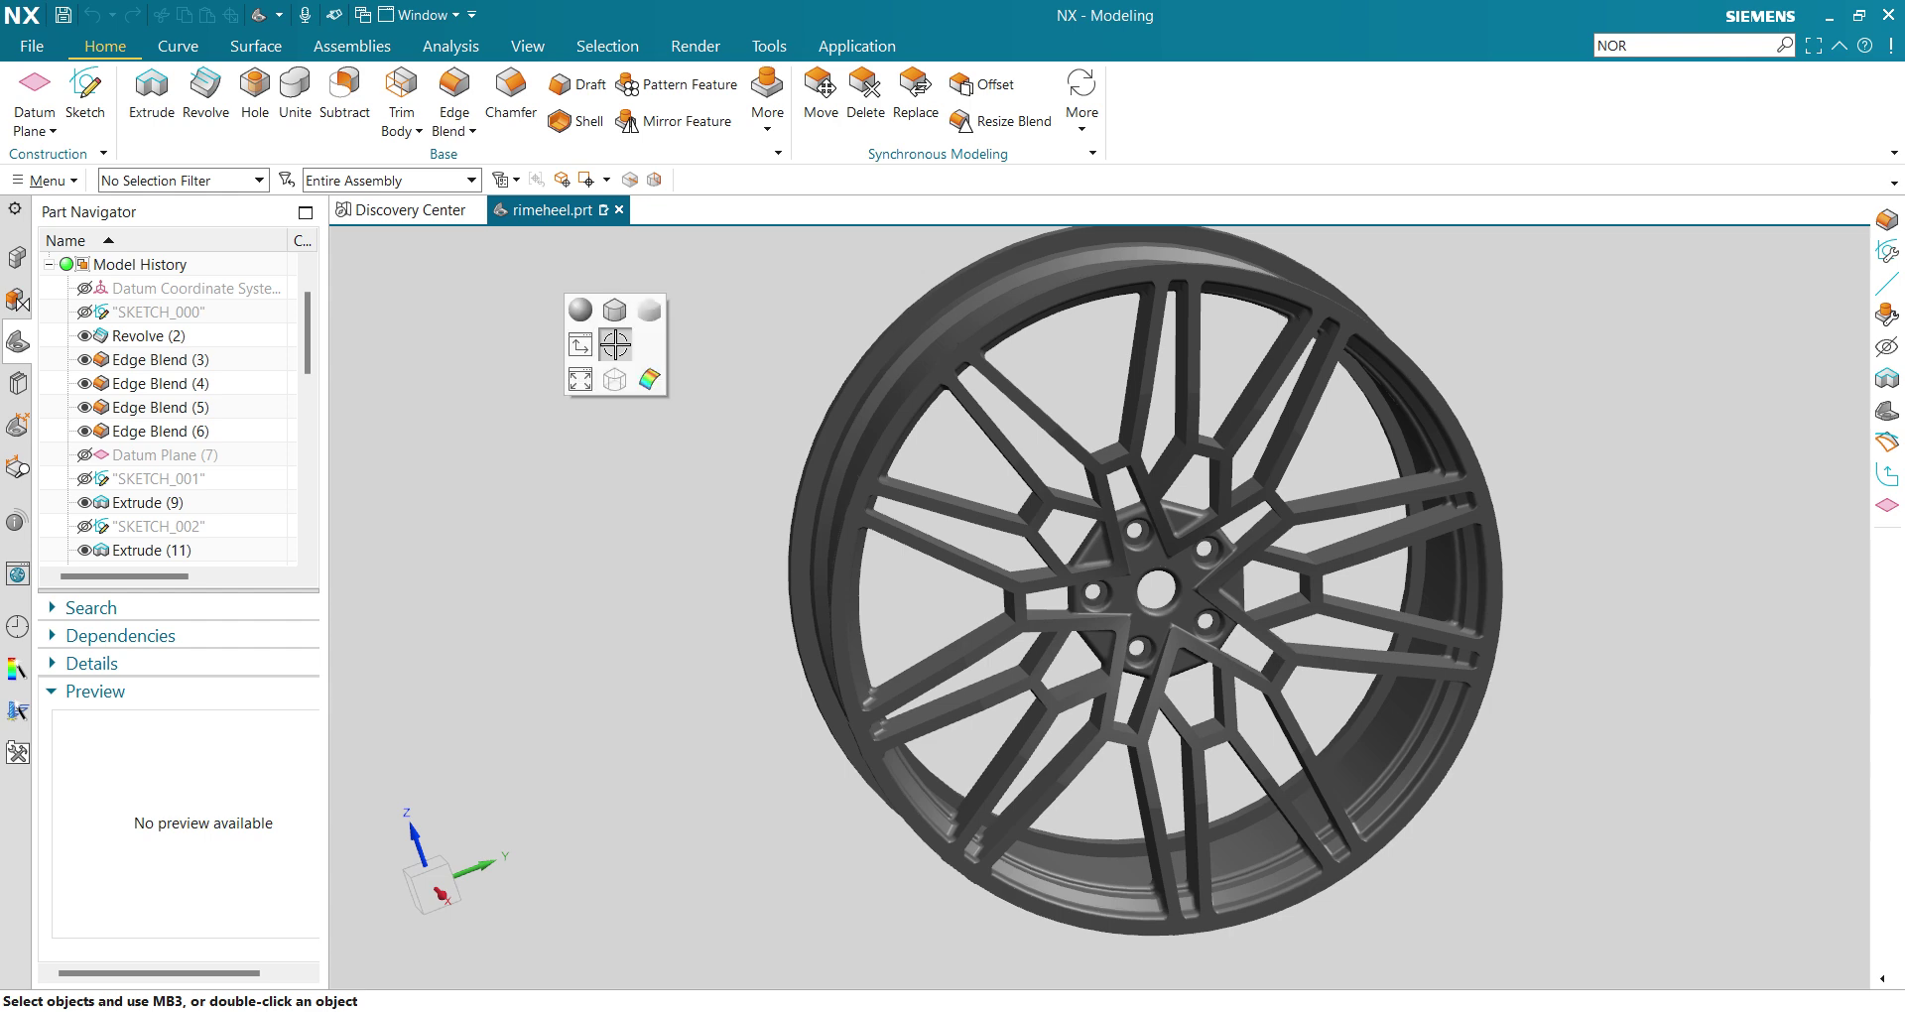
pyautogui.rightClick(646, 403)
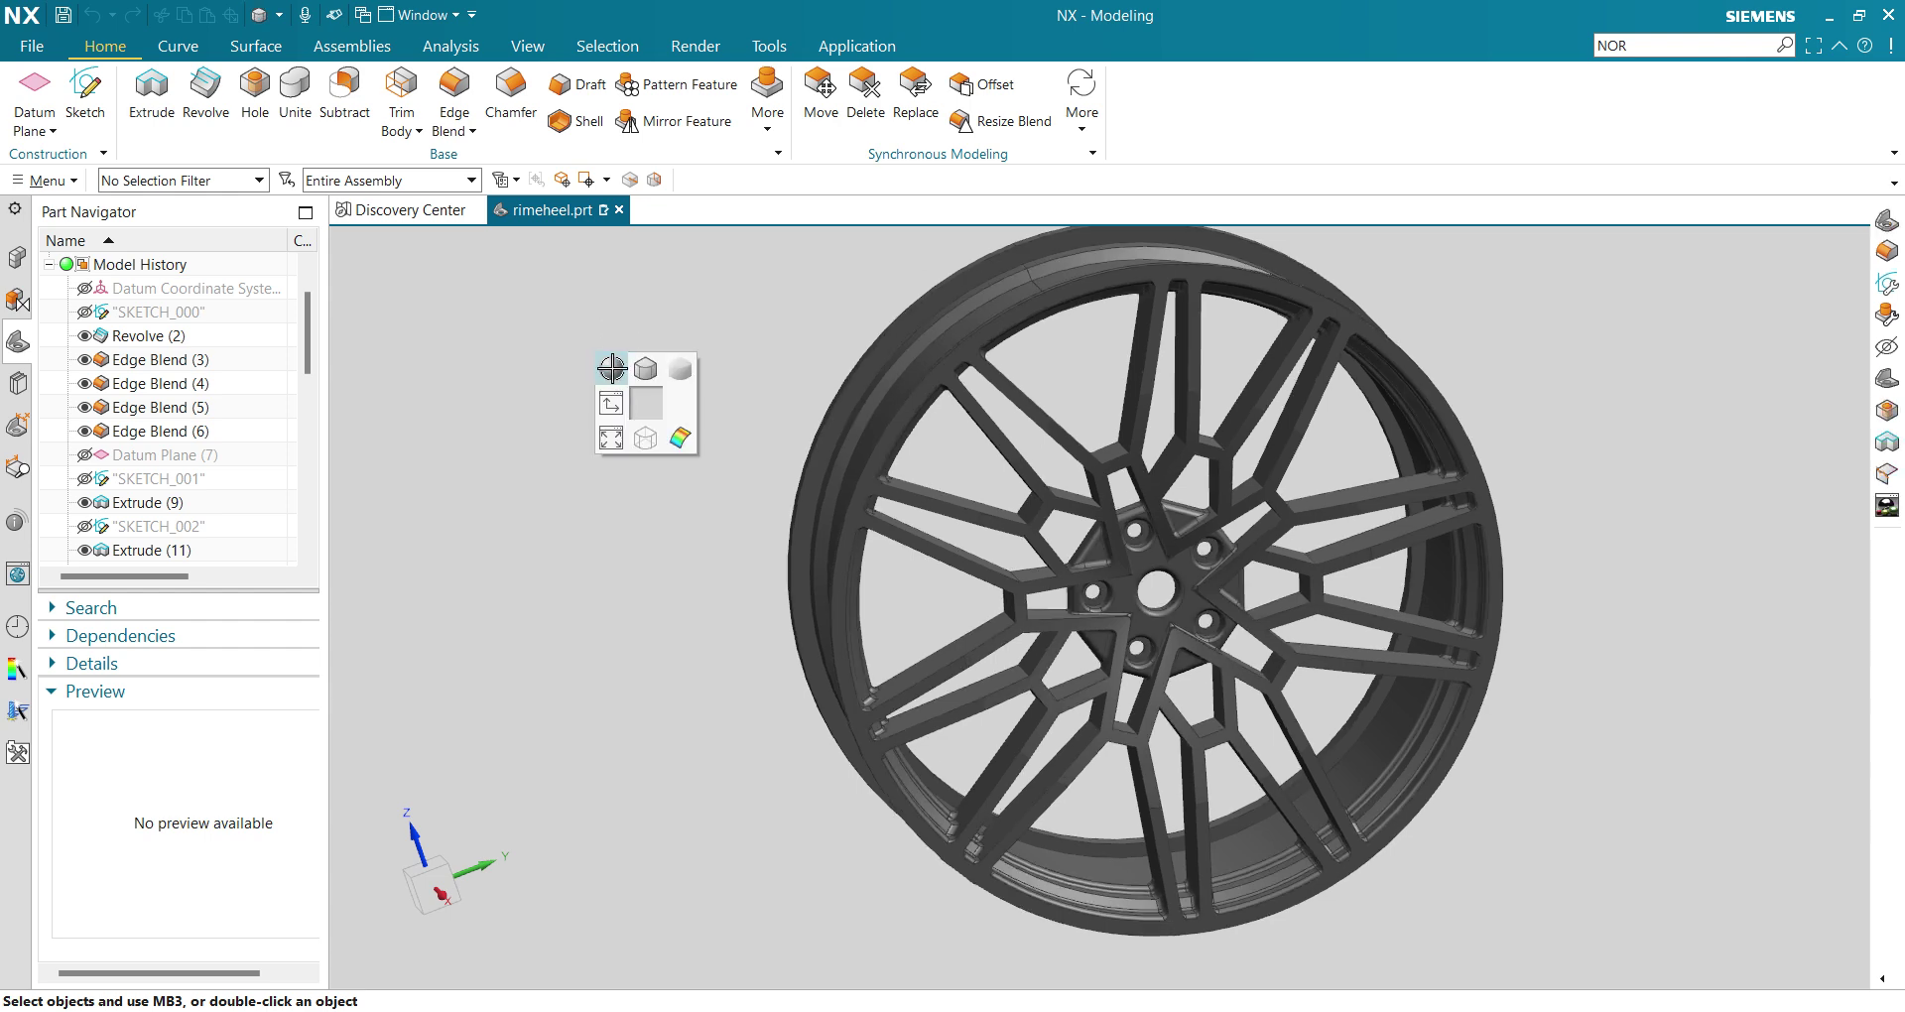
pyautogui.click(612, 368)
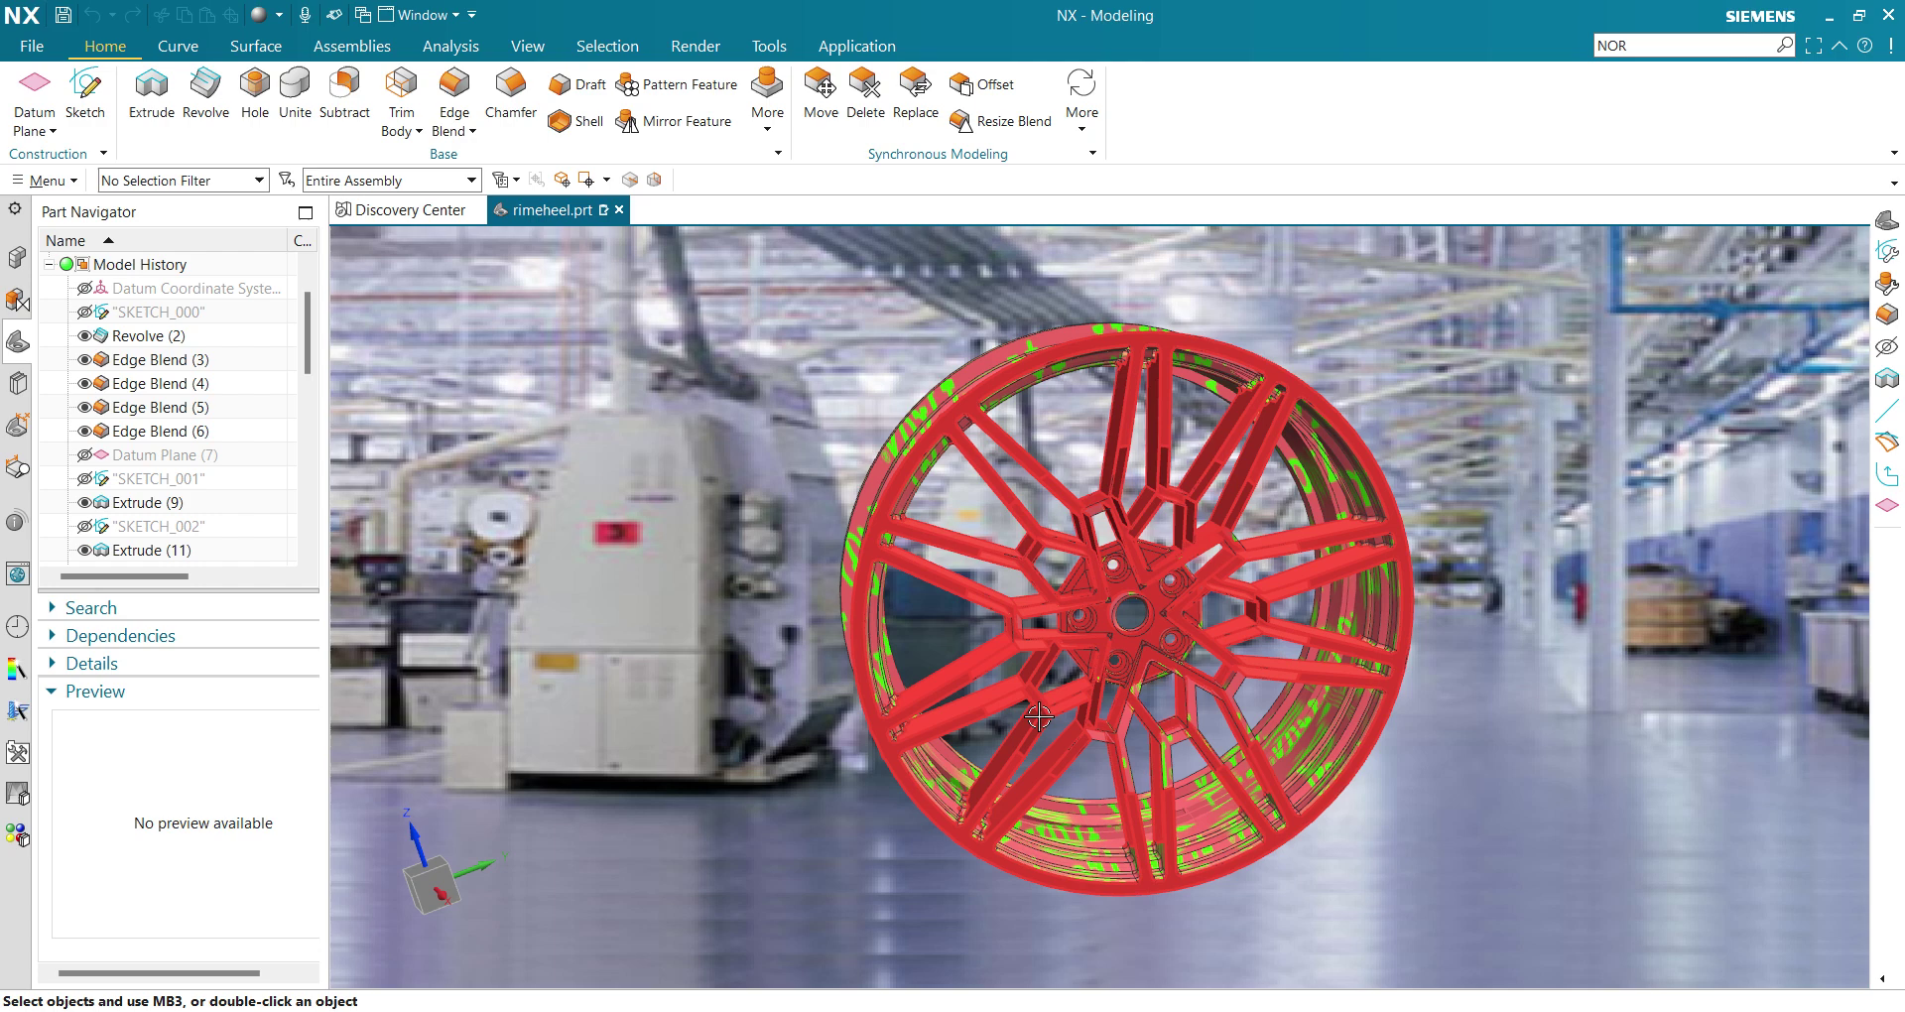
# Rotate the wheel rim to see its barrel and return the display from Studio to a shaded rendering style.
pyautogui.moveTo(1027, 711); pyautogui.dragTo(688, 533, button='middle')
pyautogui.moveTo(688, 533)
pyautogui.mouseDown(button='right')
pyautogui.moveTo(699, 459)
pyautogui.moveTo(787, 417)
pyautogui.mouseUp(button='right')
pyautogui.click(706, 452)
pyautogui.moveTo(788, 417); pyautogui.dragTo(873, 467, button='middle')
pyautogui.scroll(3, 873, 467)
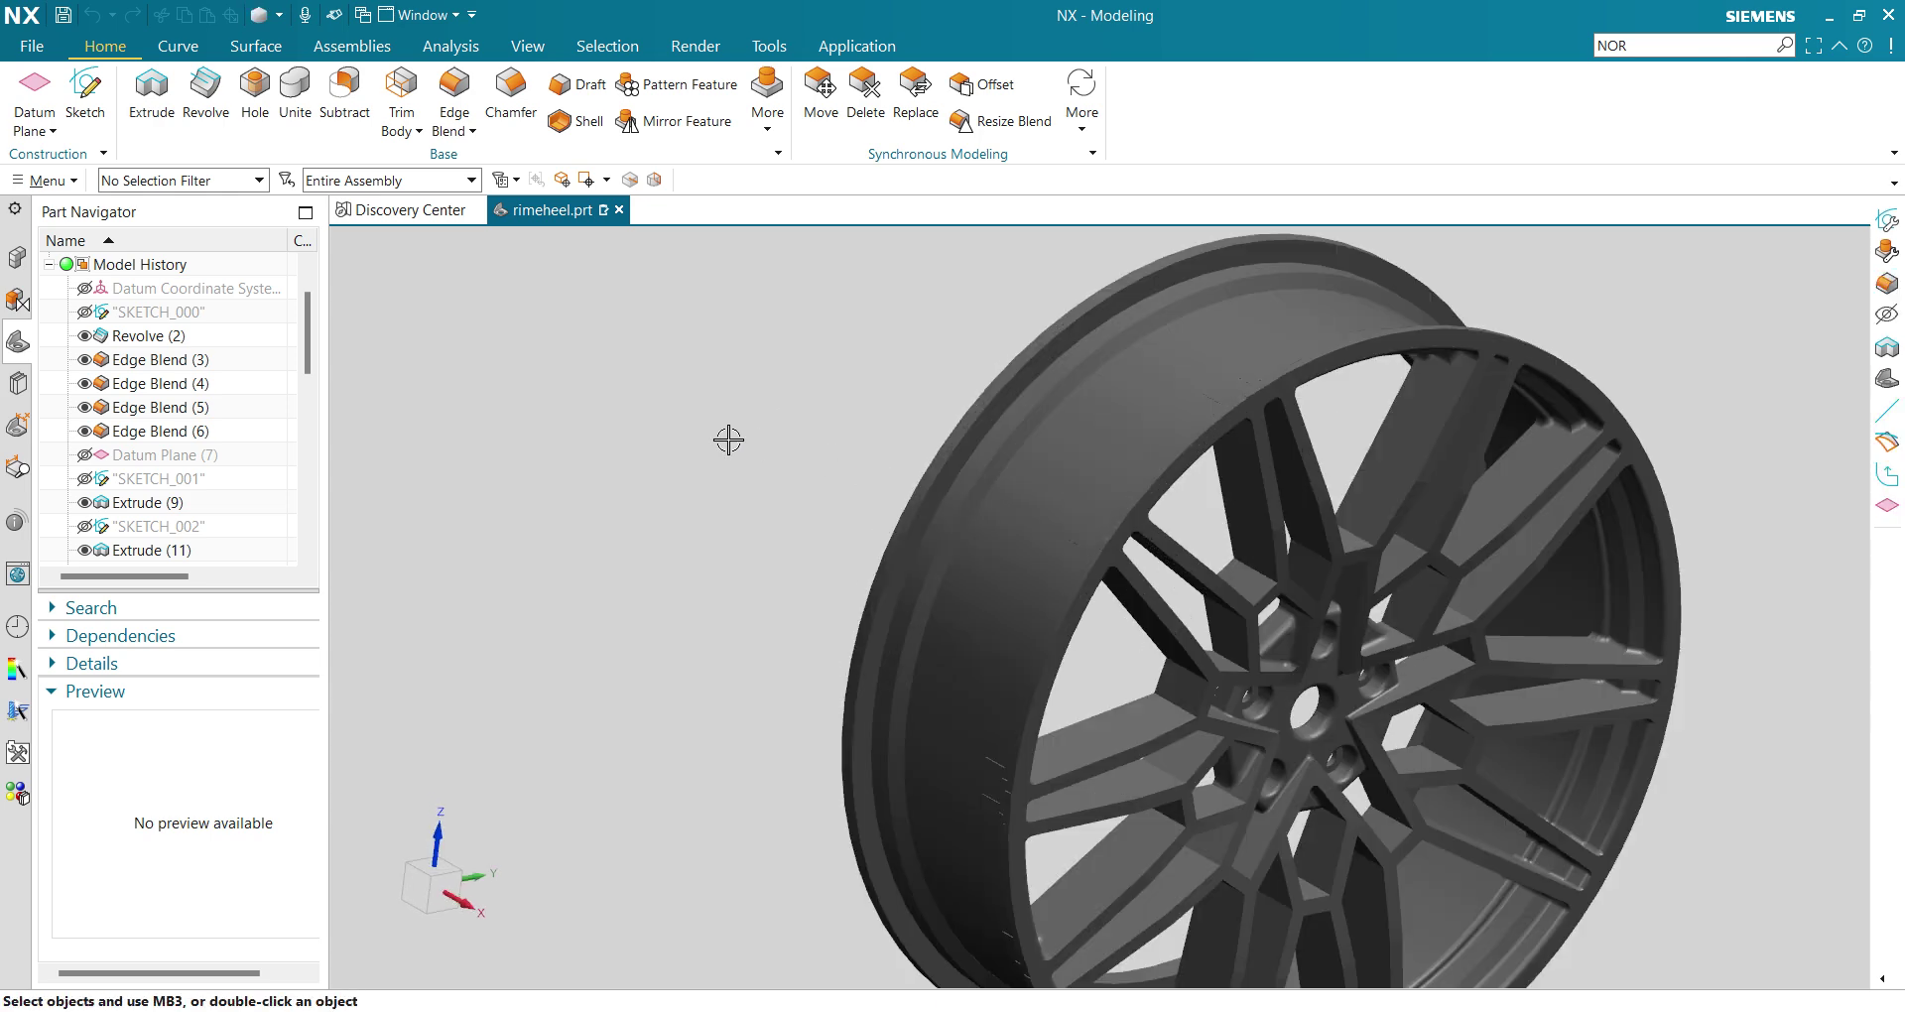
# Display the wheel rim in wireframe and orient it to a straight-on view of its front face, fitted to the window.
pyautogui.moveTo(728, 440)
pyautogui.mouseDown(button='right')
pyautogui.moveTo(728, 349)
pyautogui.moveTo(787, 361)
pyautogui.moveTo(787, 297)
pyautogui.moveTo(748, 383)
pyautogui.mouseUp(button='right')
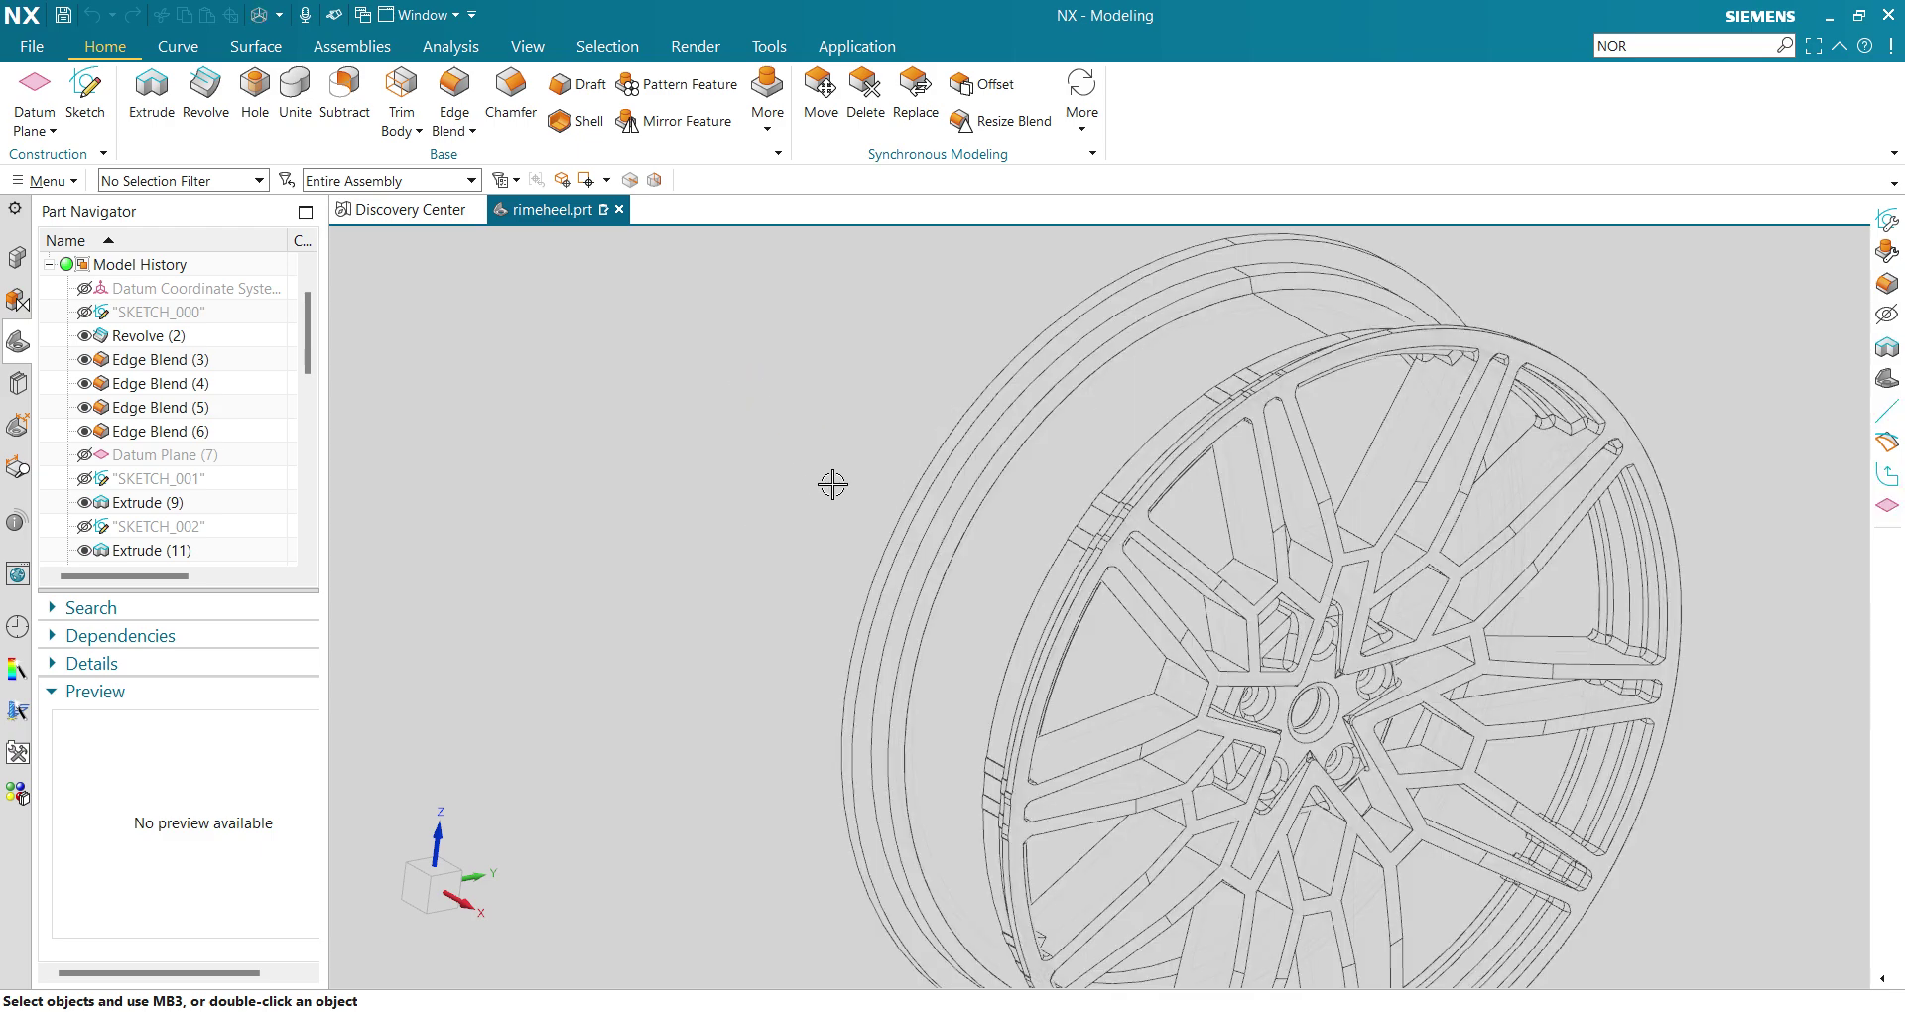
pyautogui.scroll(-1, 828, 479)
pyautogui.moveTo(884, 599); pyautogui.dragTo(770, 574, button='middle')
pyautogui.moveTo(525, 384); pyautogui.dragTo(567, 419, button='right')
pyautogui.moveTo(715, 477)
pyautogui.mouseDown(button='right')
pyautogui.moveTo(702, 370)
pyautogui.moveTo(756, 442)
pyautogui.moveTo(701, 357)
pyautogui.moveTo(713, 335)
pyautogui.moveTo(679, 370)
pyautogui.mouseUp(button='right')
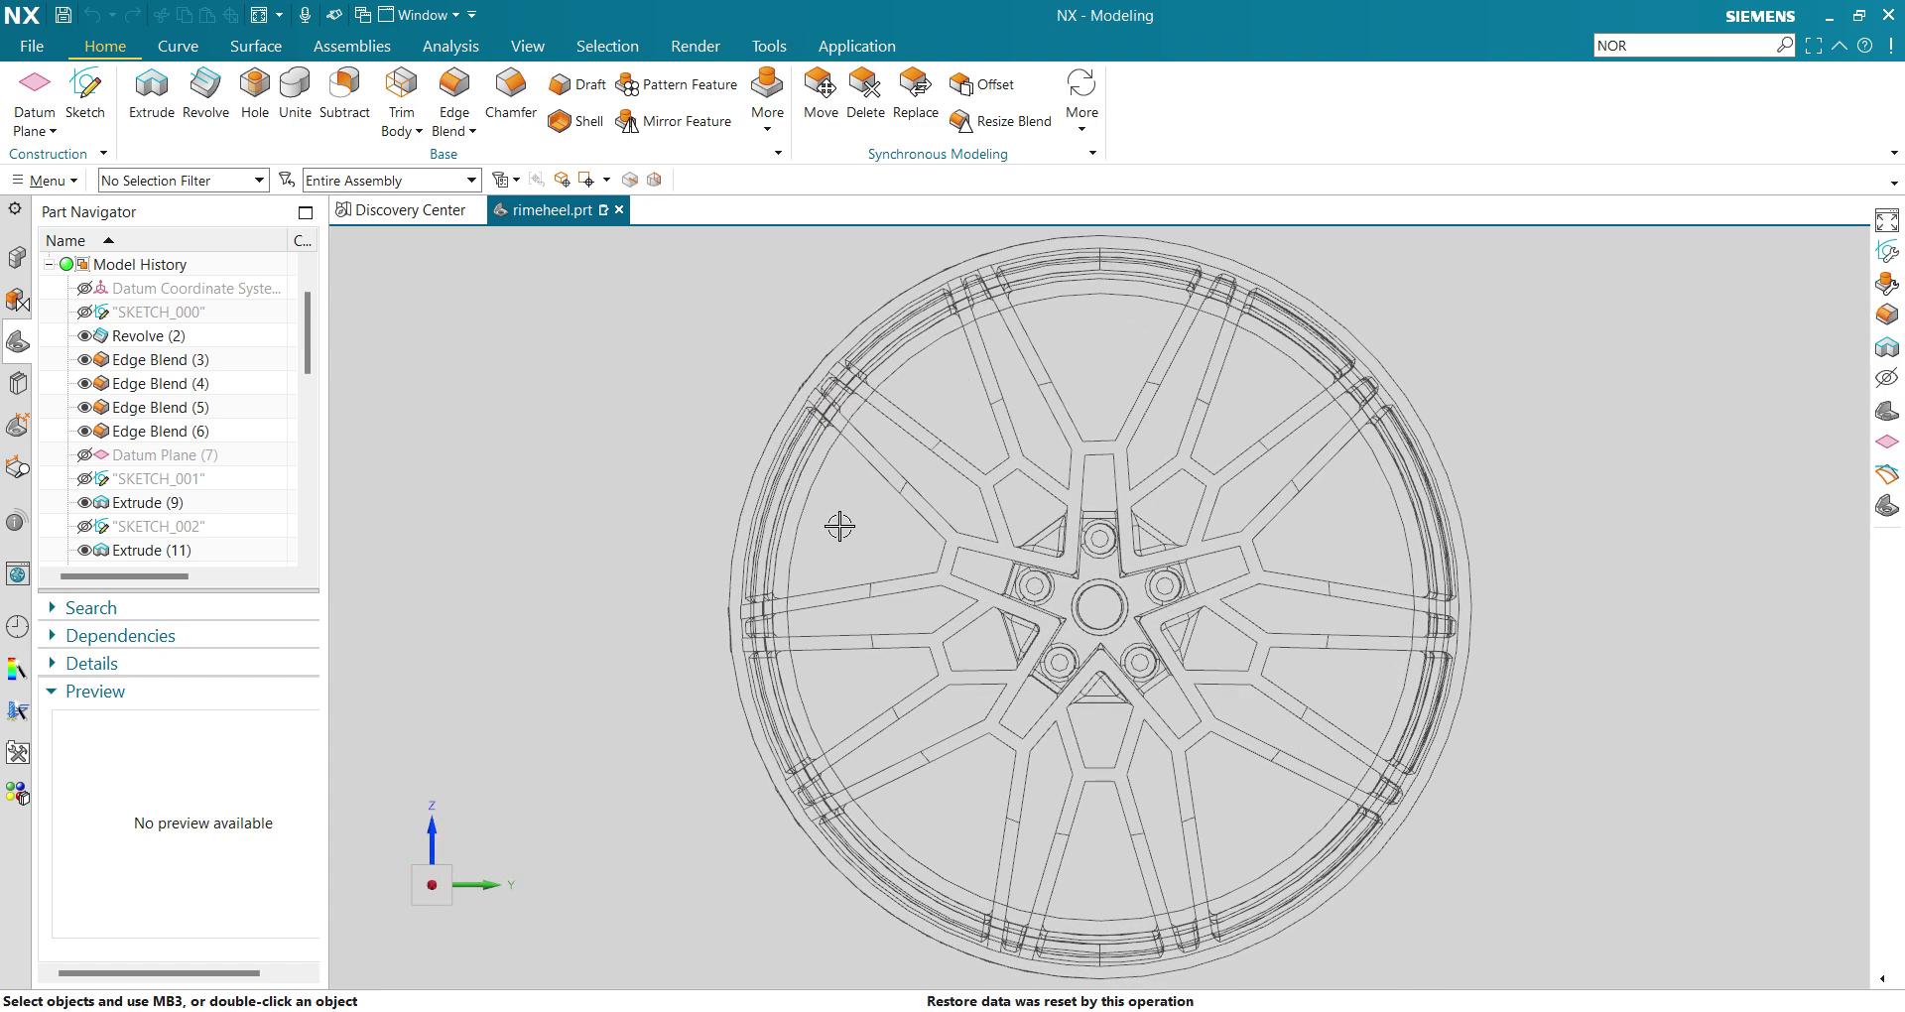
# Rotate the wheel rim to a tilted view, shrink it in the window and switch it from wireframe to a shaded rendering style.
pyautogui.scroll(-10, 840, 525)
pyautogui.moveTo(947, 541); pyautogui.dragTo(969, 429, button='middle')
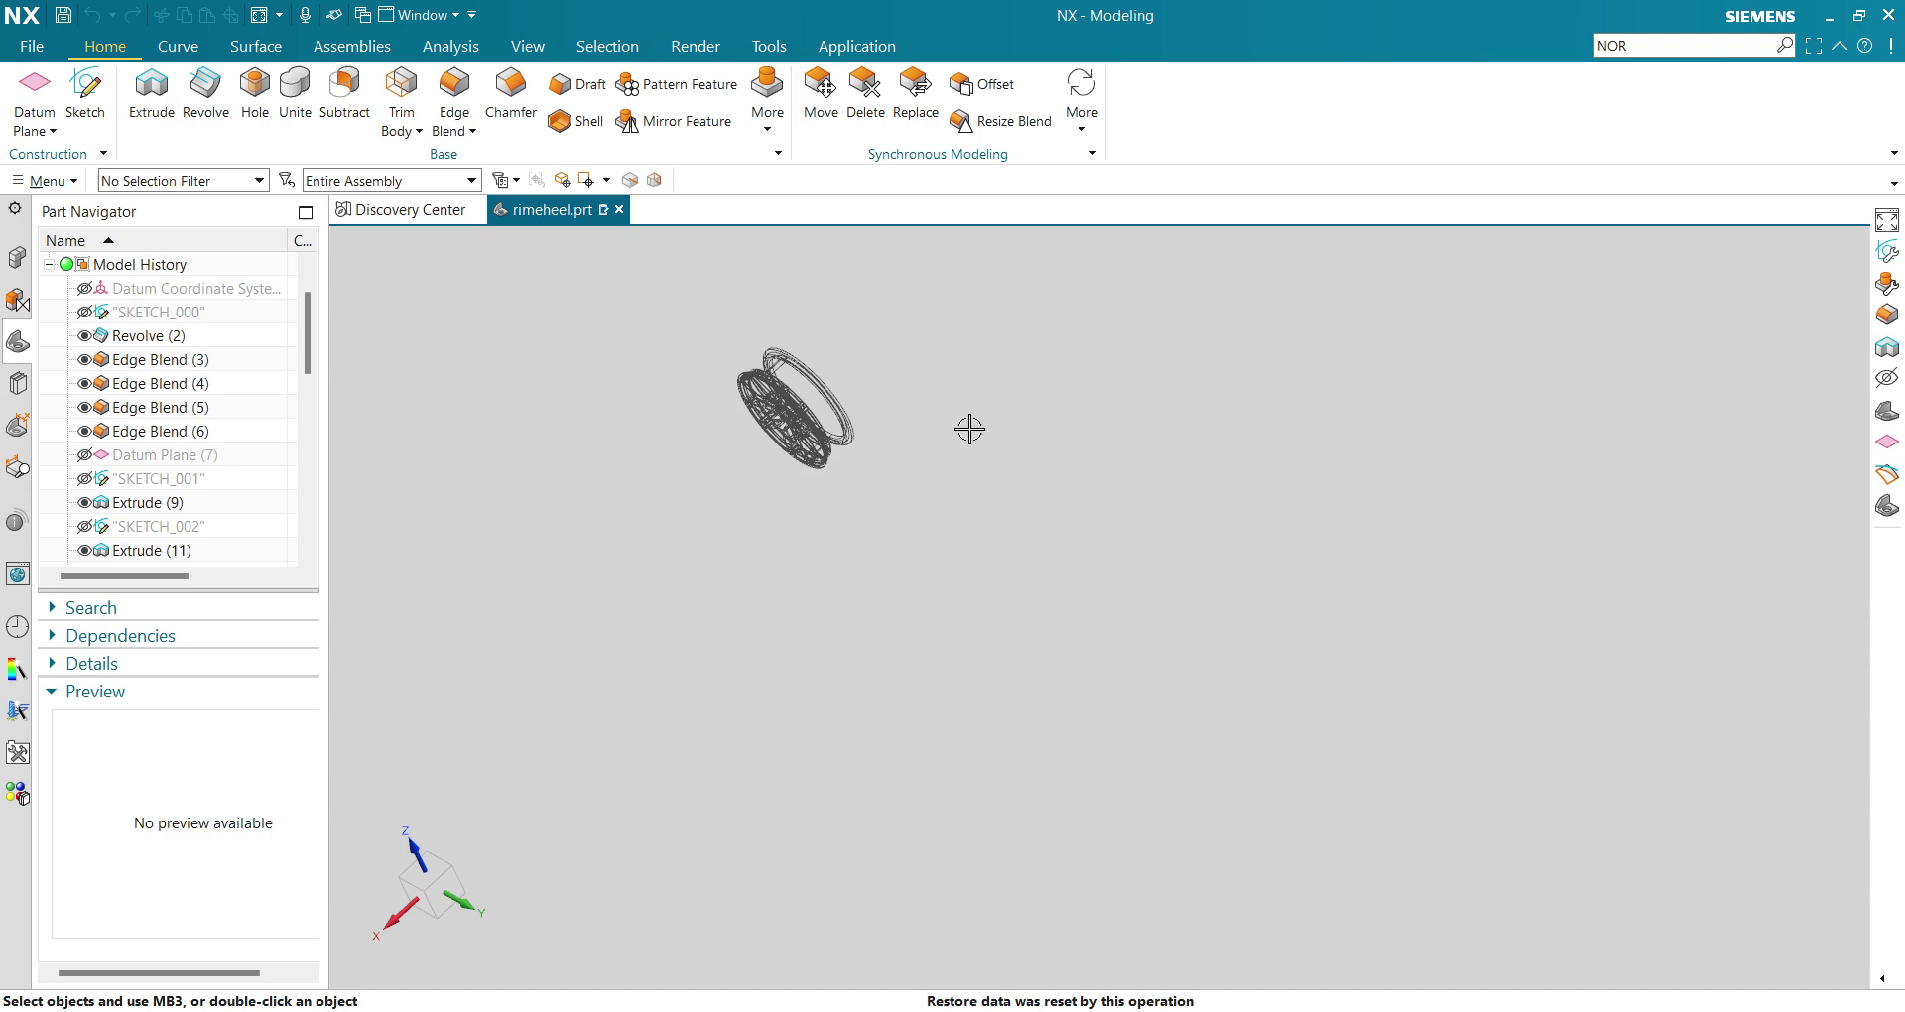
pyautogui.moveTo(1036, 401)
pyautogui.mouseDown(button='right')
pyautogui.moveTo(1064, 319)
pyautogui.moveTo(1037, 340)
pyautogui.mouseUp(button='right')
pyautogui.scroll(-8, 969, 456)
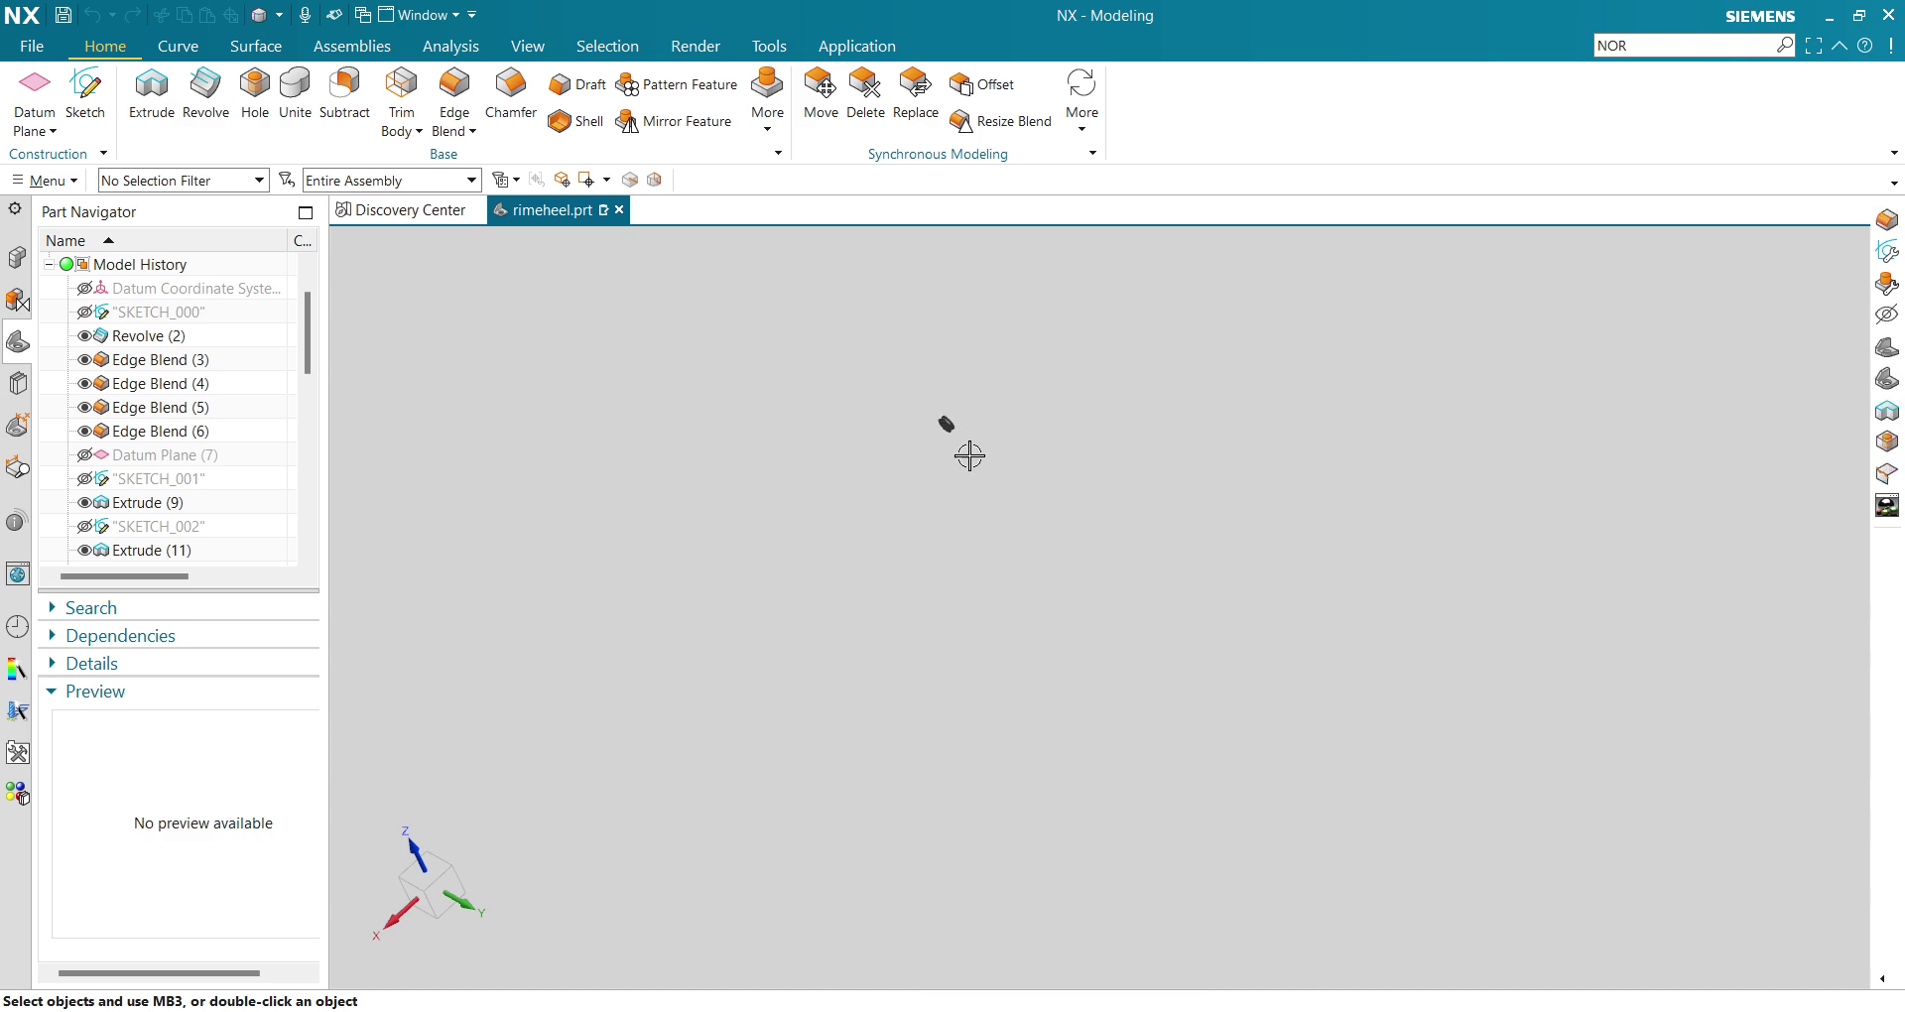
# Fit the shrunken shaded wheel rim back to the window and rotate it to show its spokes at an angle.
pyautogui.scroll(-7, 1271, 599)
pyautogui.moveTo(1067, 486); pyautogui.dragTo(1033, 519, button='right')
pyautogui.moveTo(926, 677); pyautogui.dragTo(1101, 624, button='middle')
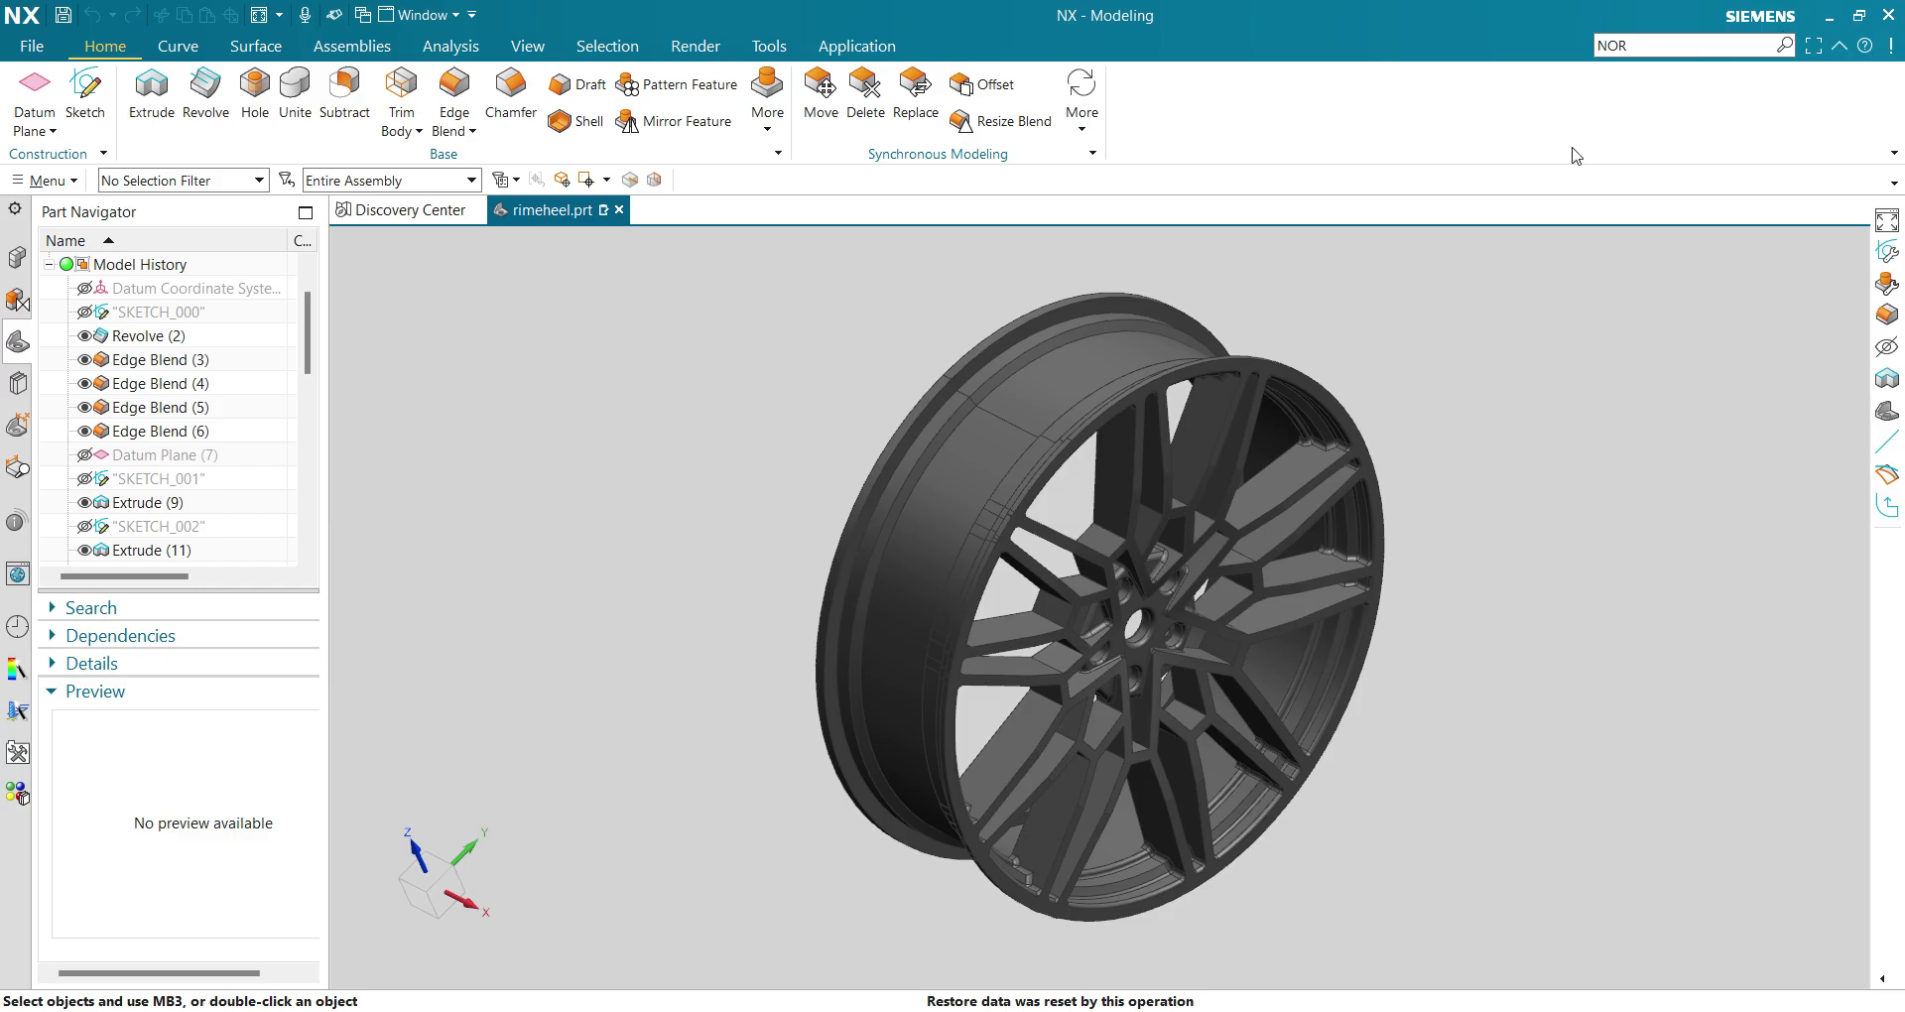
pyautogui.moveTo(795, 450); pyautogui.dragTo(709, 494, button='middle')
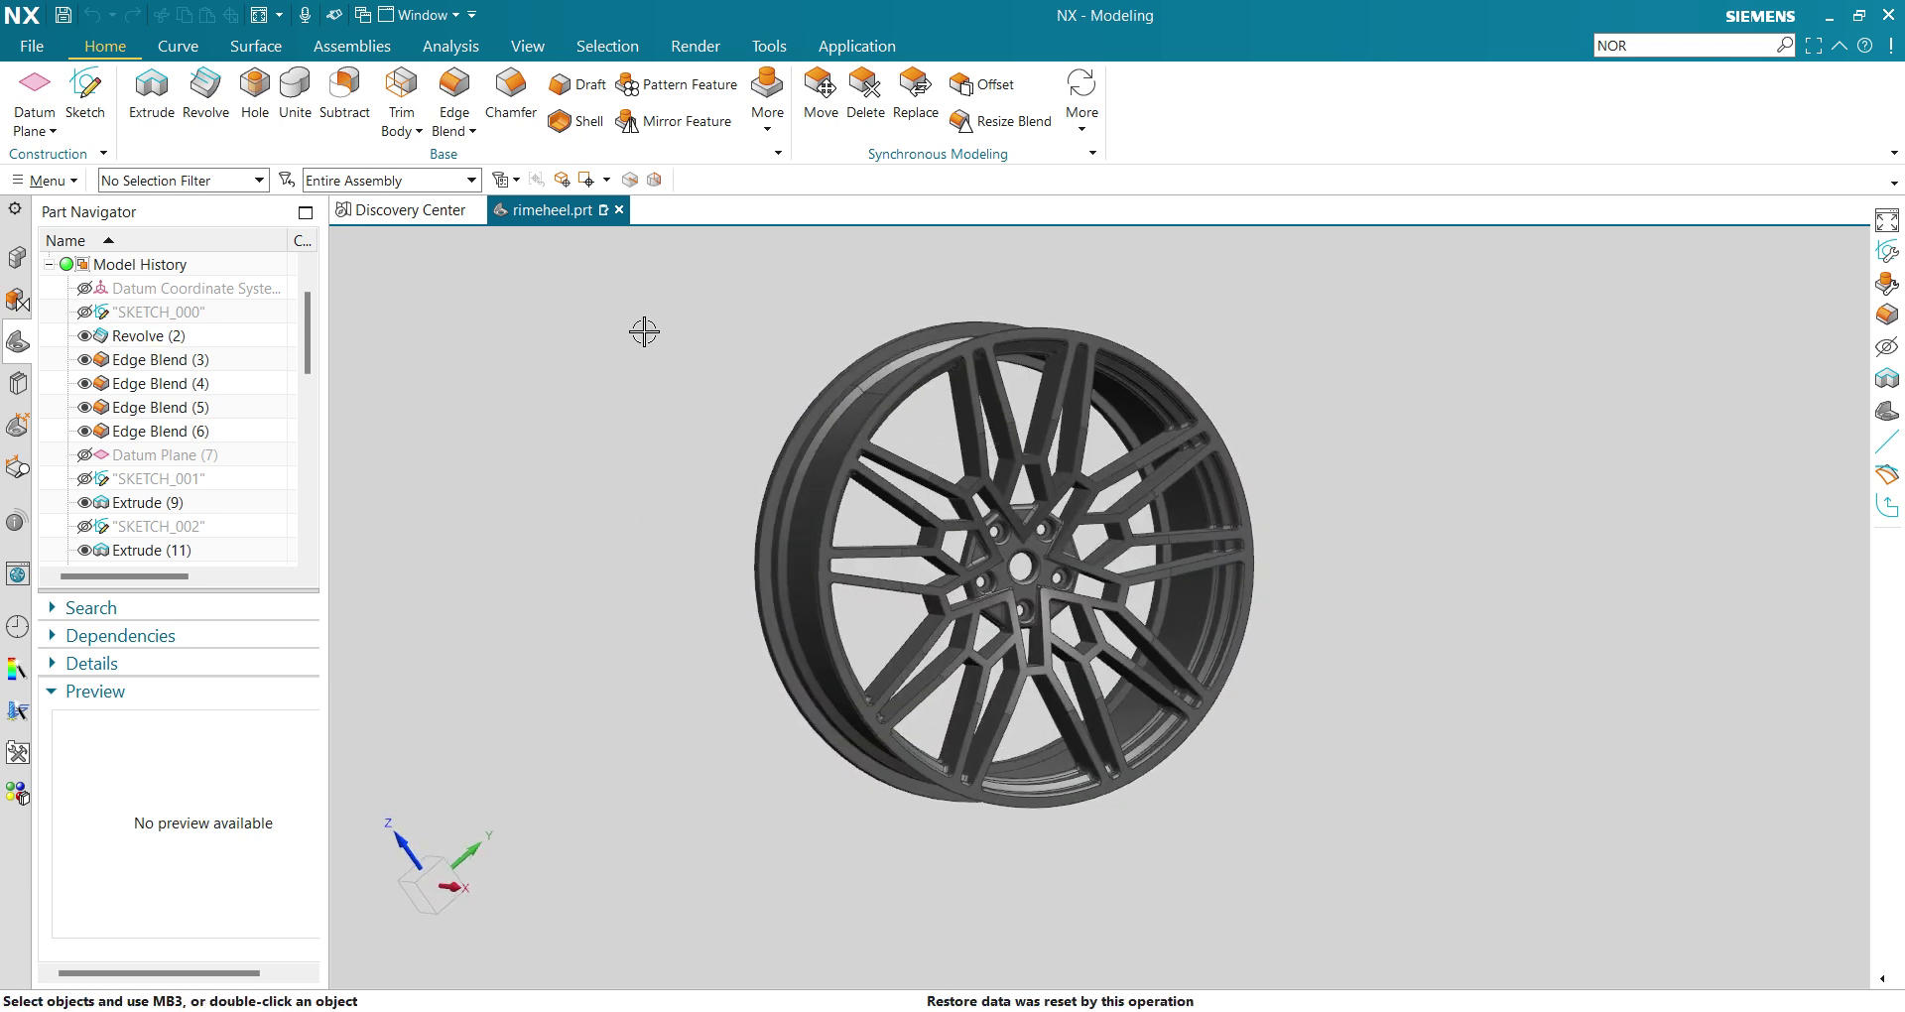